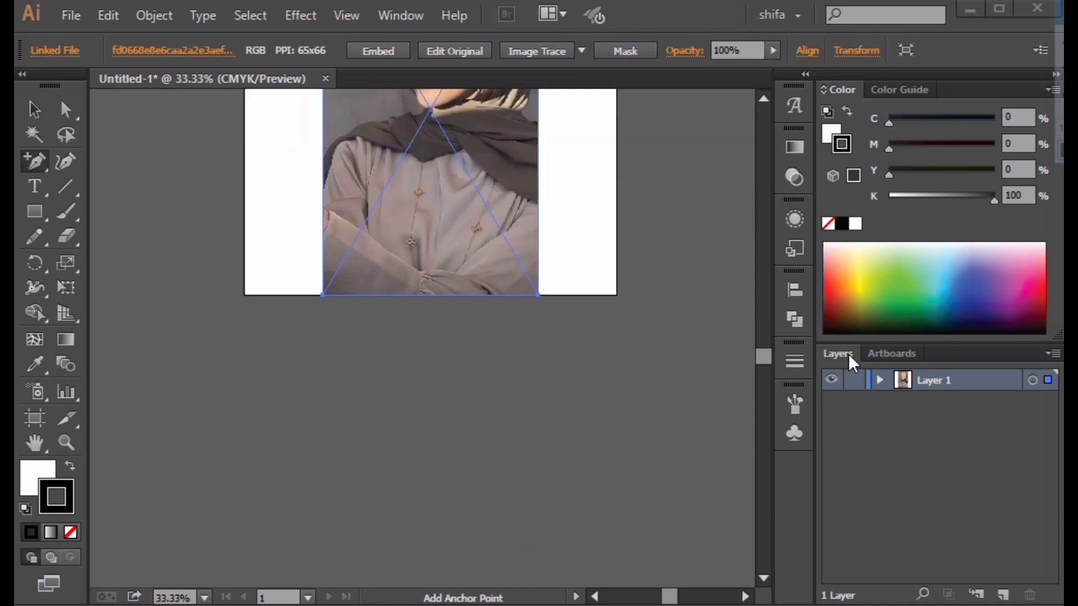
Lock the photo layer and add a new layer above it.
key("equal")
left_click(854, 380)
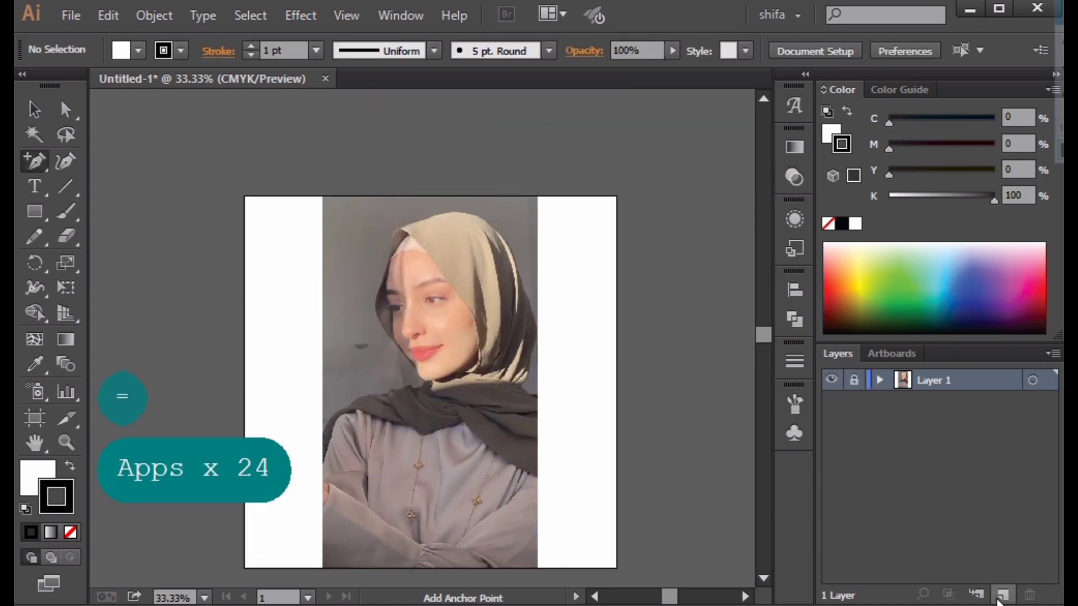
left_click(1003, 594)
Trace a closed outline around the brightly lit eyebrow with the Pen tool, using no fill and a black stroke.
scroll(377, 274, "up", 4)
left_click_drag(426, 264, 252, 201)
left_click_drag(35, 162, 112, 162)
left_click_drag(475, 188, 415, 196)
scroll(337, 258, "up", 3)
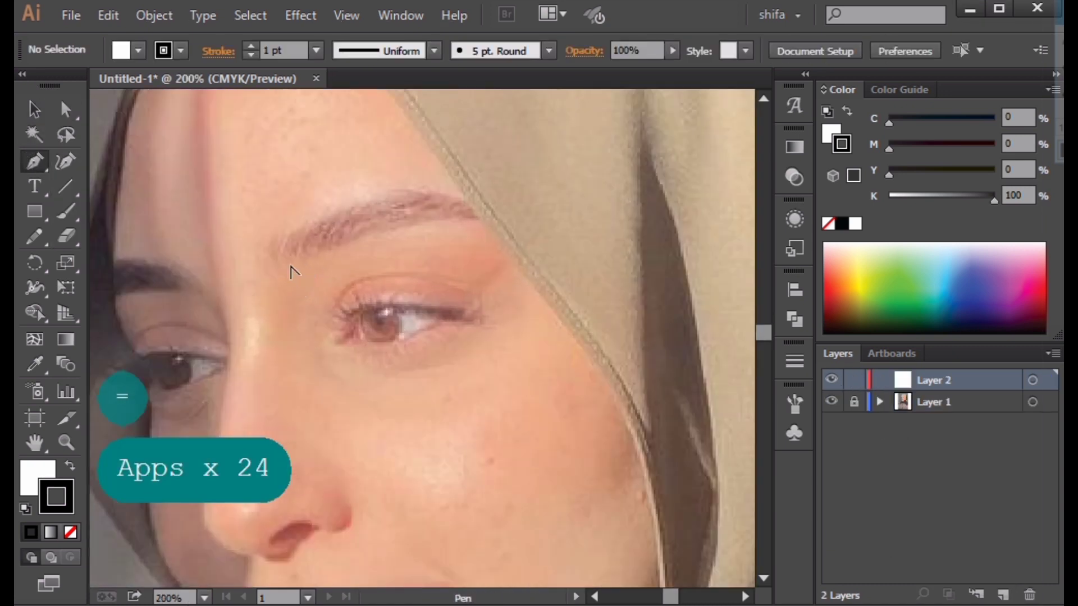
left_click(205, 309)
left_click_drag(568, 224, 571, 224)
left_click(616, 224)
left_click(70, 532)
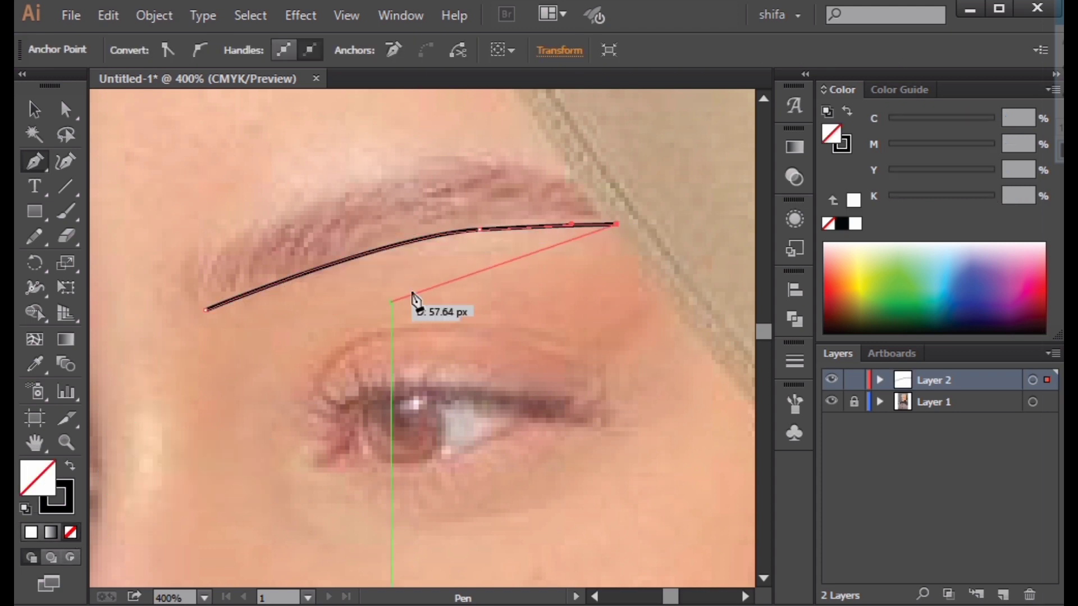
left_click(205, 309)
scroll(277, 299, "down", 3)
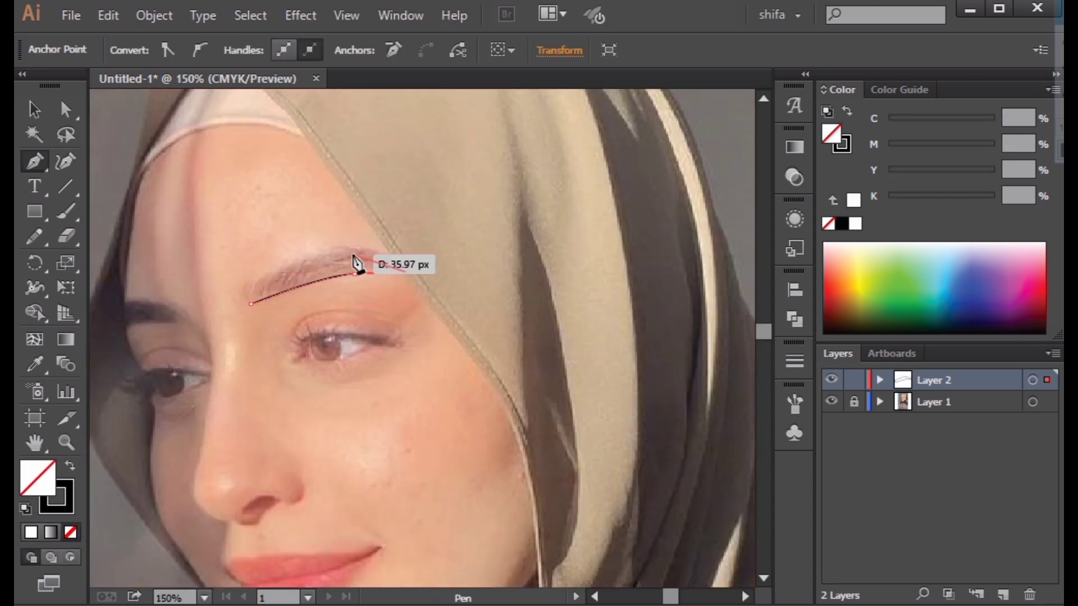
scroll(346, 252, "up", 1)
left_click(346, 246)
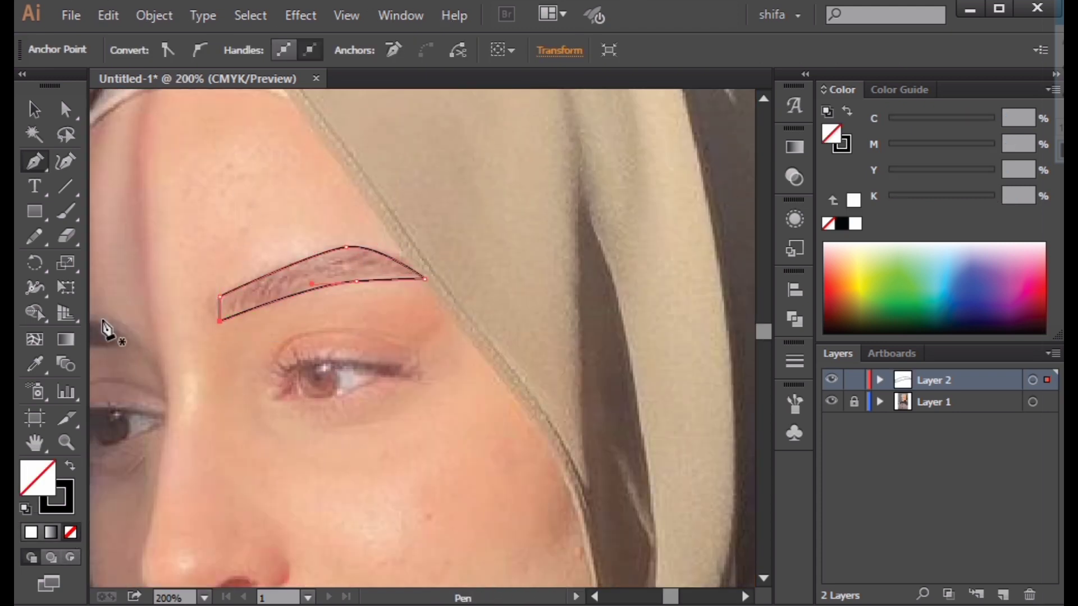
Trace a closed outline around the shaded eyebrow beside the scarf edge.
scroll(108, 353, "up", 2)
left_click_drag(107, 352, 514, 447)
left_click(401, 386)
left_click_drag(528, 386, 559, 398)
left_click(558, 397)
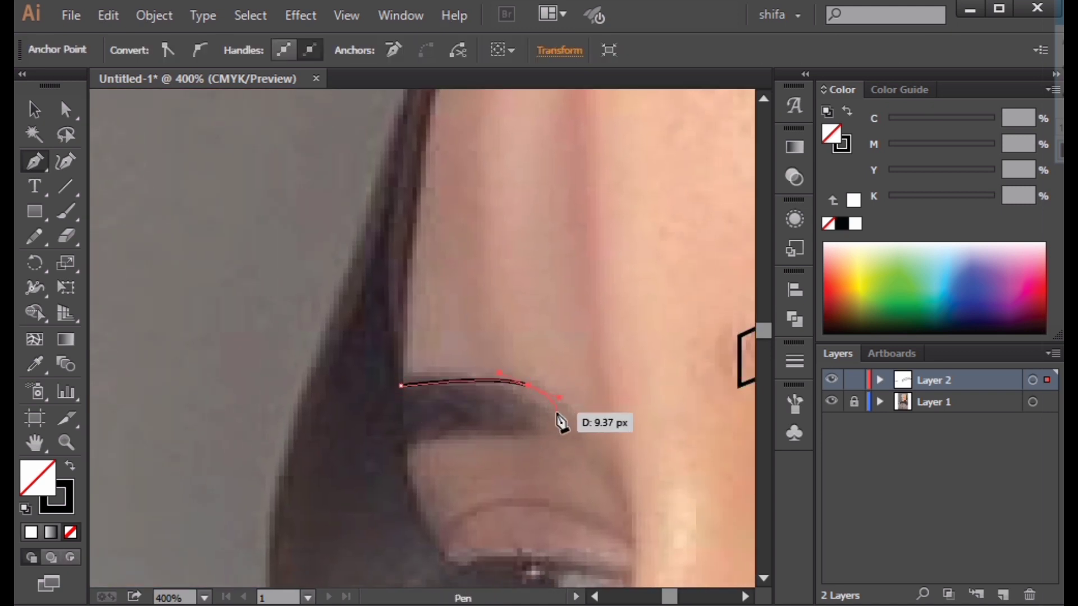
left_click(401, 386)
scroll(342, 416, "down", 2)
scroll(342, 416, "down", 2)
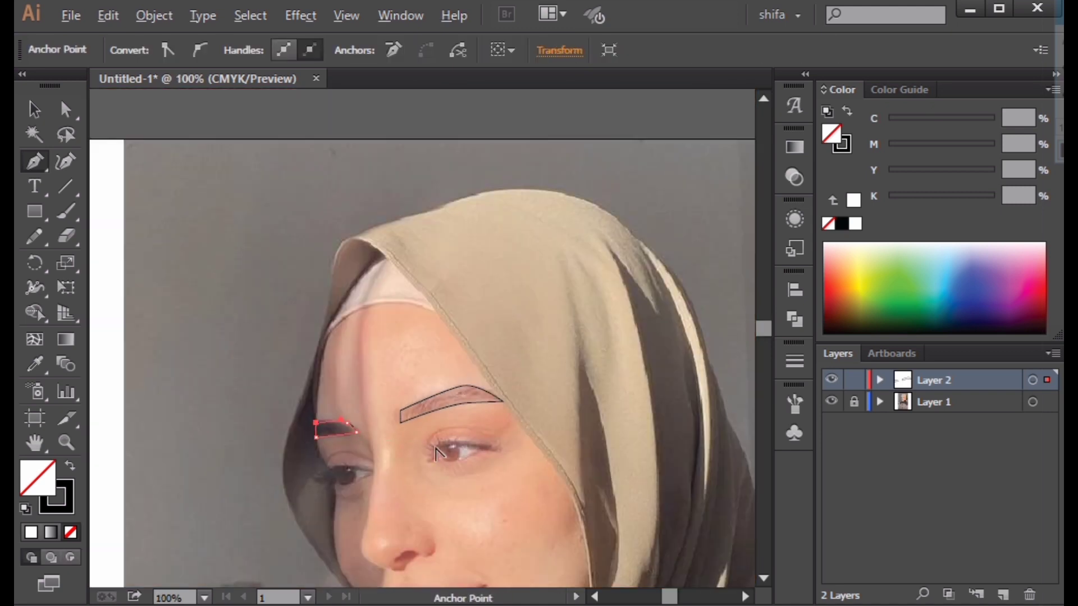
Draw the upper lash line of the brightly lit eye as an open curve with an upward flick at its outer end.
scroll(377, 446, "up", 3)
left_click_drag(333, 448, 356, 367)
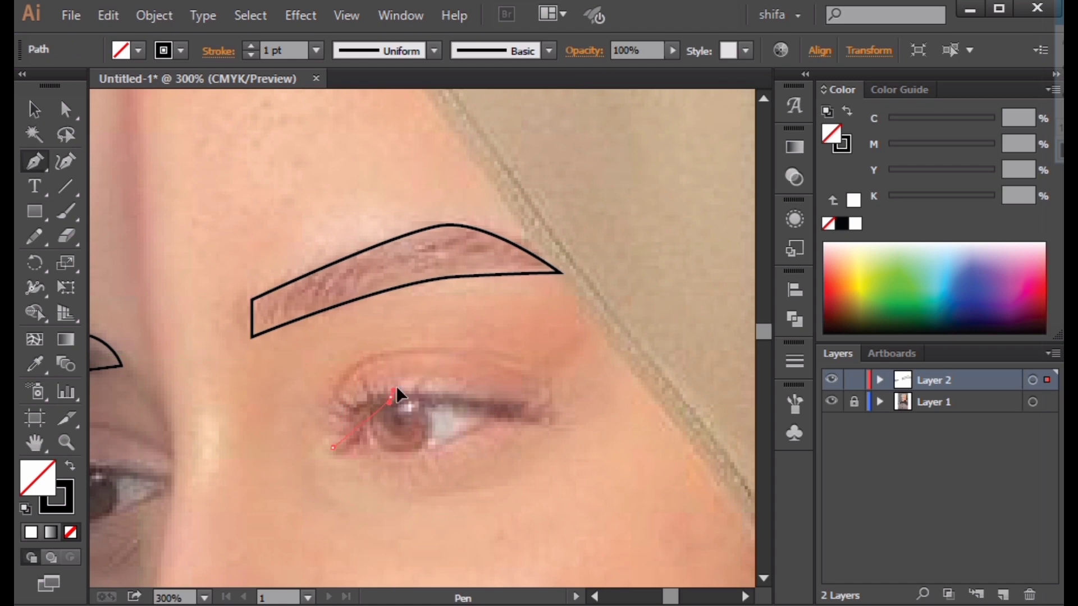
left_click_drag(423, 411, 514, 412)
left_click(556, 369)
left_click(582, 433, "ctrl")
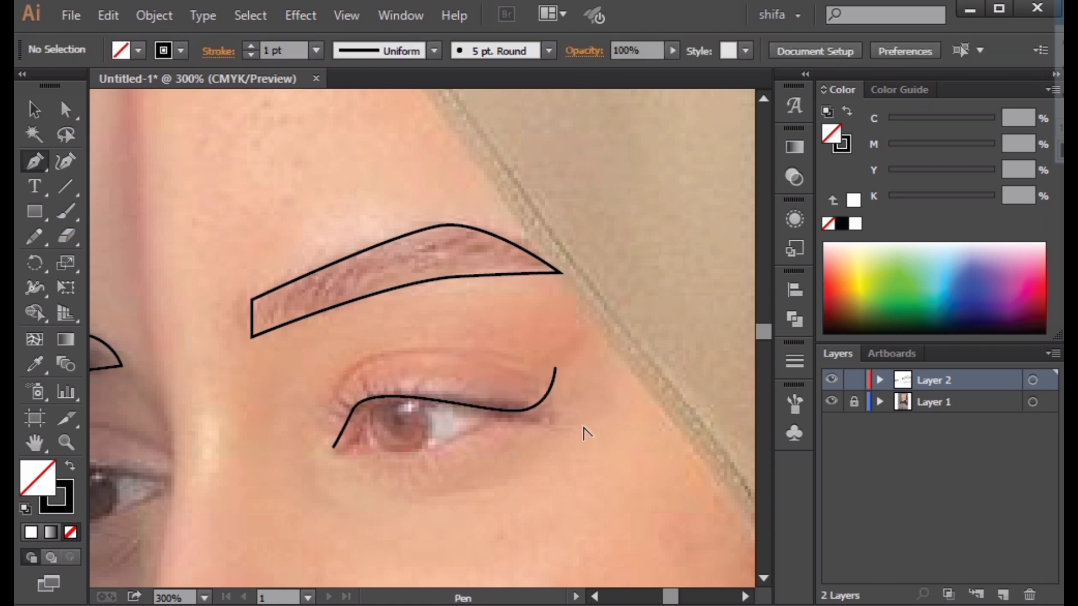
Draw the upper lash line of the shaded eye as a single open arc.
scroll(606, 432, "down", 3)
scroll(544, 419, "up", 3)
scroll(375, 332, "down", 3)
scroll(463, 352, "up", 3)
scroll(444, 313, "down", 3)
scroll(335, 373, "up", 2)
scroll(334, 375, "up", 2)
left_click_drag(348, 345, 230, 339)
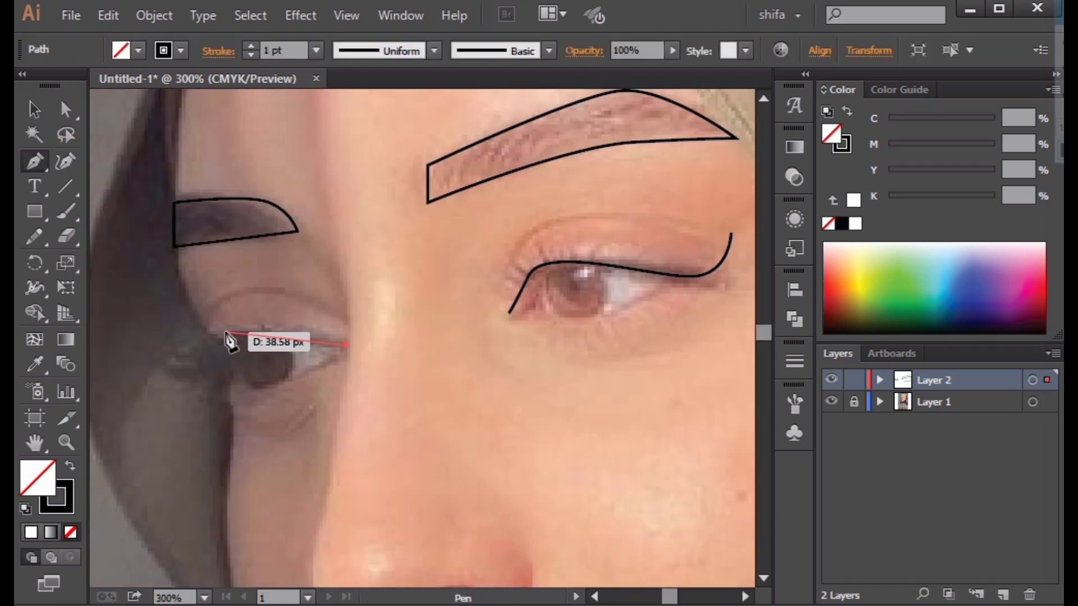
left_click_drag(170, 398, 170, 398)
left_click(382, 404, "ctrl")
scroll(383, 404, "down", 2)
scroll(577, 320, "up", 2)
scroll(311, 358, "down", 1)
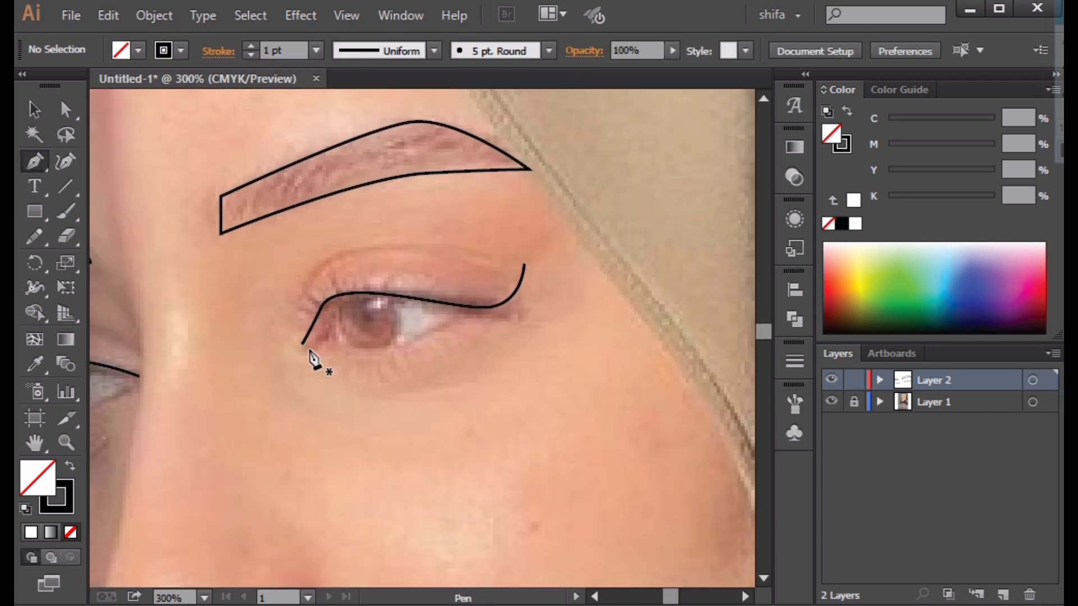
left_click(303, 343)
scroll(361, 347, "down", 3)
scroll(227, 314, "up", 2)
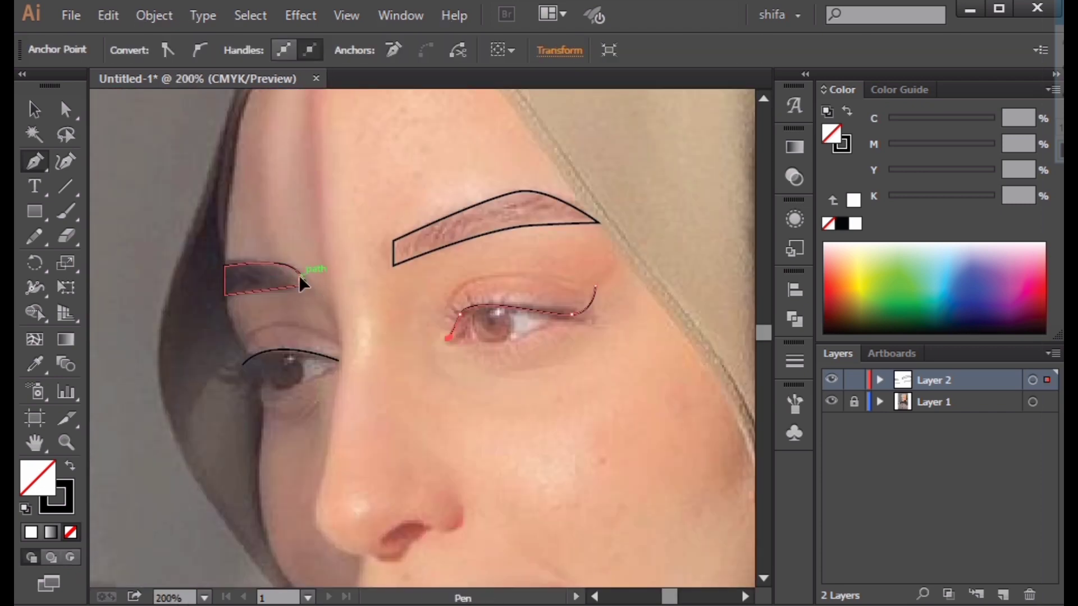
left_click(320, 281, "ctrl")
Trace the nose profile from the inner end of the shaded eyebrow down the bridge and around beneath the tip.
left_click(299, 279)
left_click_drag(344, 330, 344, 367)
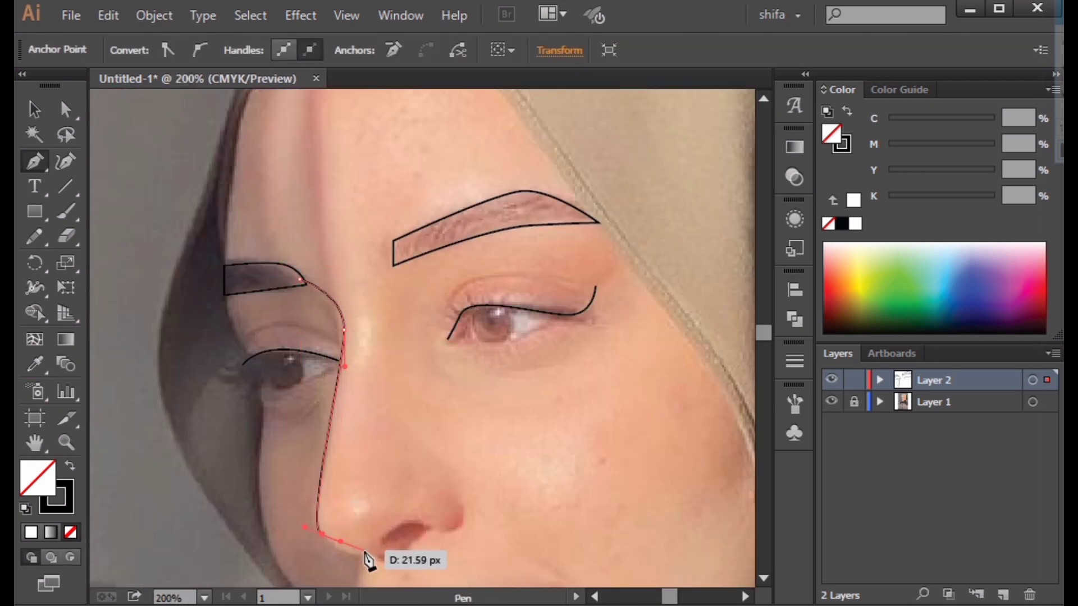
left_click(394, 469, "ctrl")
Trace the outer wing of the nose as an open curve, redrawing its lower end so it hooks in under the nostril.
mouse_move(417, 499)
left_mouse_down()
mouse_move(360, 387)
mouse_move(331, 434)
mouse_move(322, 401)
left_mouse_up()
left_click(382, 362)
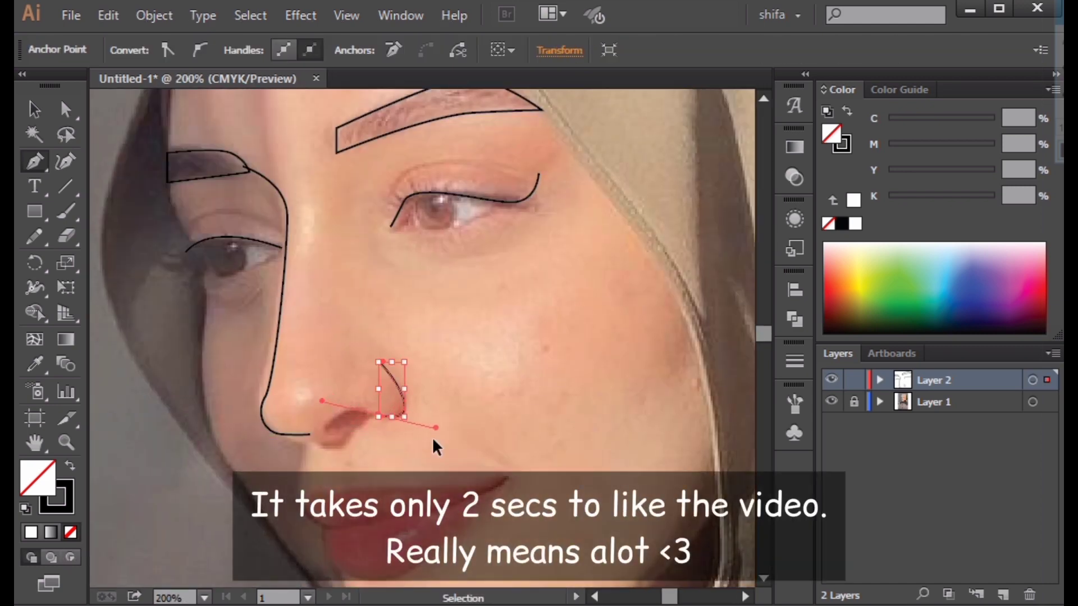
left_click(433, 441, "ctrl")
scroll(430, 440, "down", 2)
scroll(429, 440, "up", 4)
key("ctrl+z")
left_click_drag(397, 423, 348, 433)
left_click(477, 399, "ctrl")
scroll(508, 450, "down", 4)
key("v")
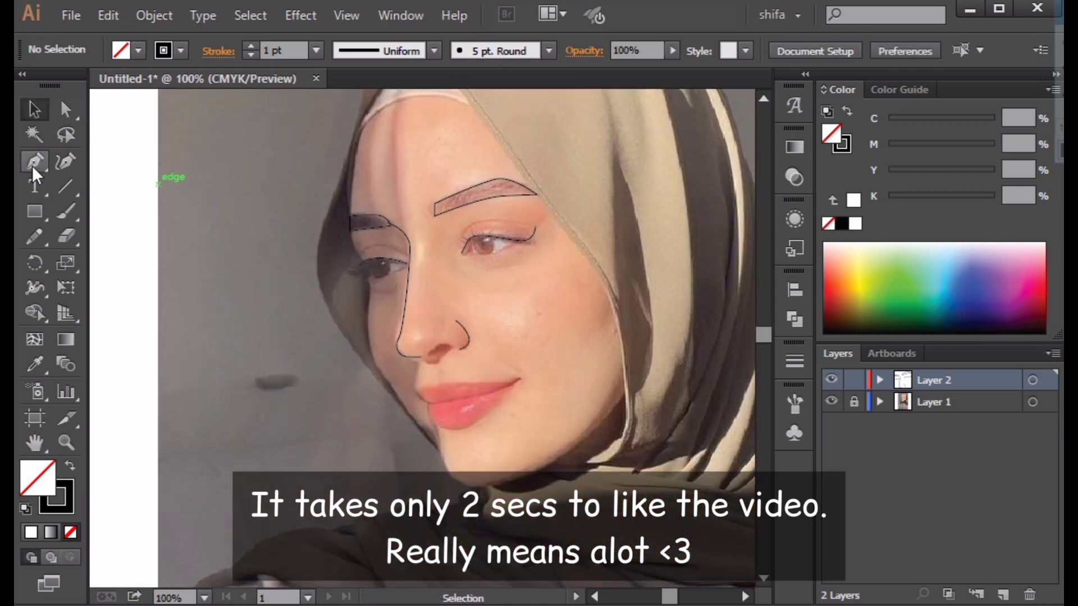
Trace the top edge of the upper lip with its cupid's bow, plus the lower lip's curve as a separate path.
left_click(35, 163)
scroll(313, 356, "up", 3)
left_click(262, 344)
left_click_drag(306, 319, 328, 328)
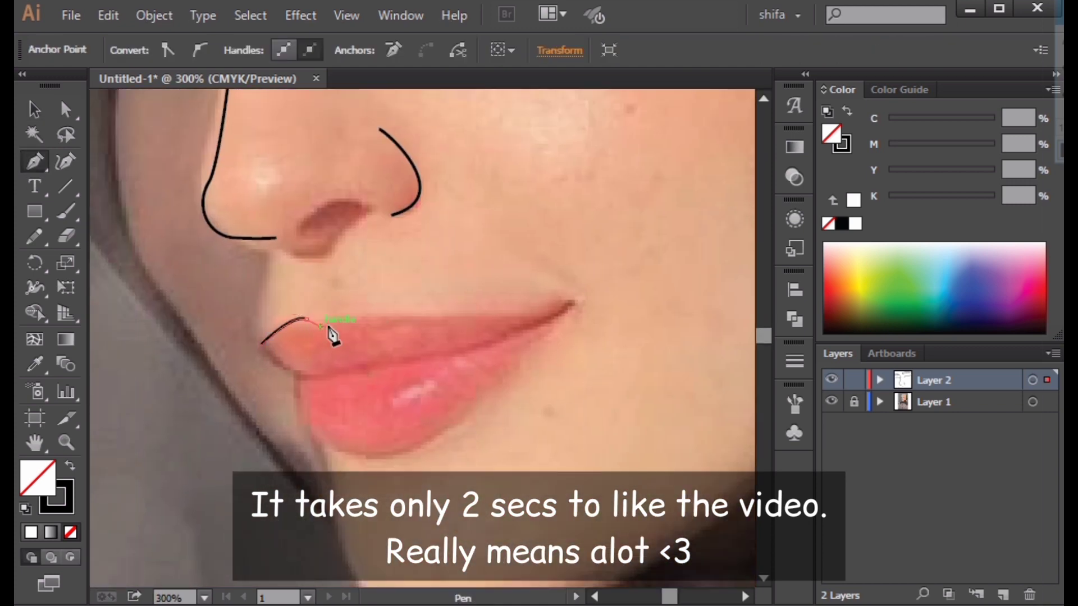
left_click(575, 300, "ctrl")
left_click_drag(365, 466, 204, 371)
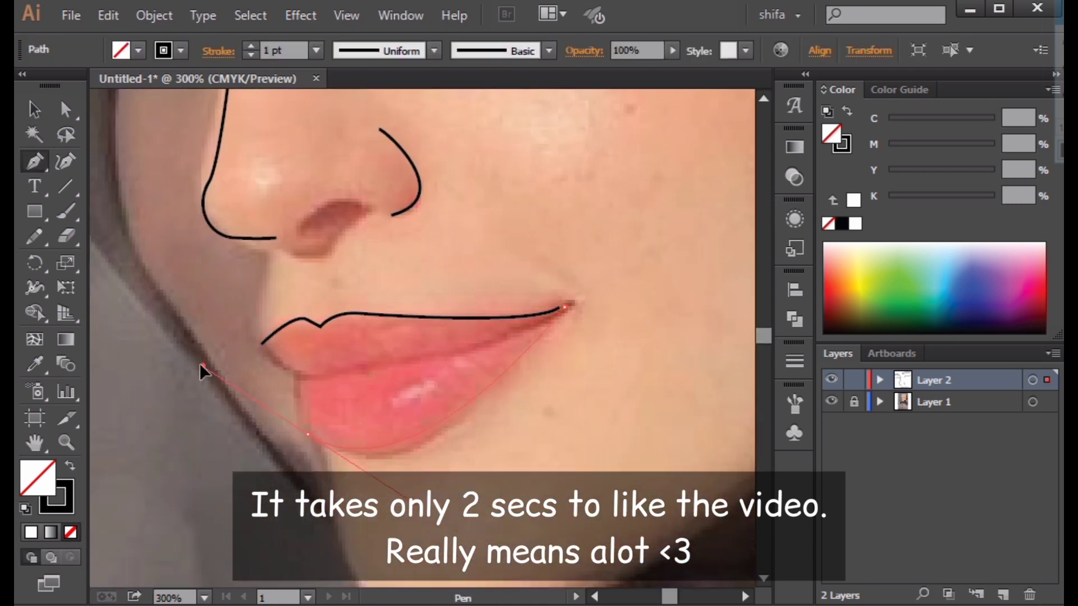
Draw the parting line between the lips, extending it slightly past the smiling corner of the mouth.
left_click(262, 343)
left_click_drag(341, 367, 393, 356)
mouse_move(493, 347)
left_mouse_down()
mouse_move(551, 330)
mouse_move(517, 347)
left_mouse_up()
left_click(582, 286)
left_click(583, 354, "ctrl")
Trace the nostril opening as a small closed shape.
scroll(589, 468, "down", 2)
scroll(387, 314, "up", 1)
scroll(491, 337, "up", 3)
left_click(464, 359)
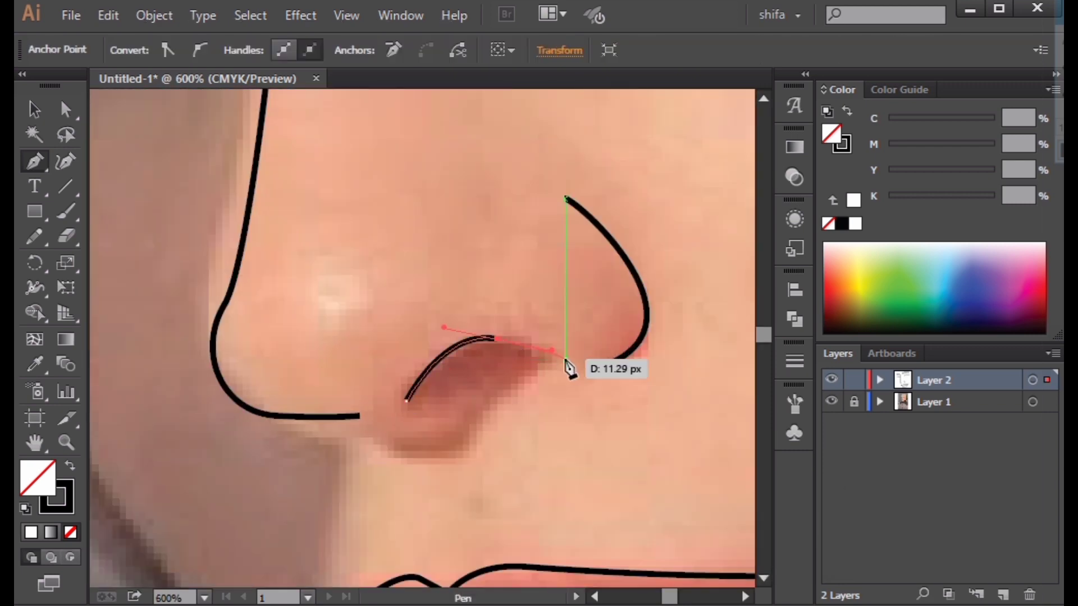
left_click(402, 402)
left_click(488, 428, "ctrl")
scroll(489, 430, "down", 6)
Trace the shaded side of the face from beside the eyebrow past the eye and down the cheek.
scroll(542, 457, "up", 2)
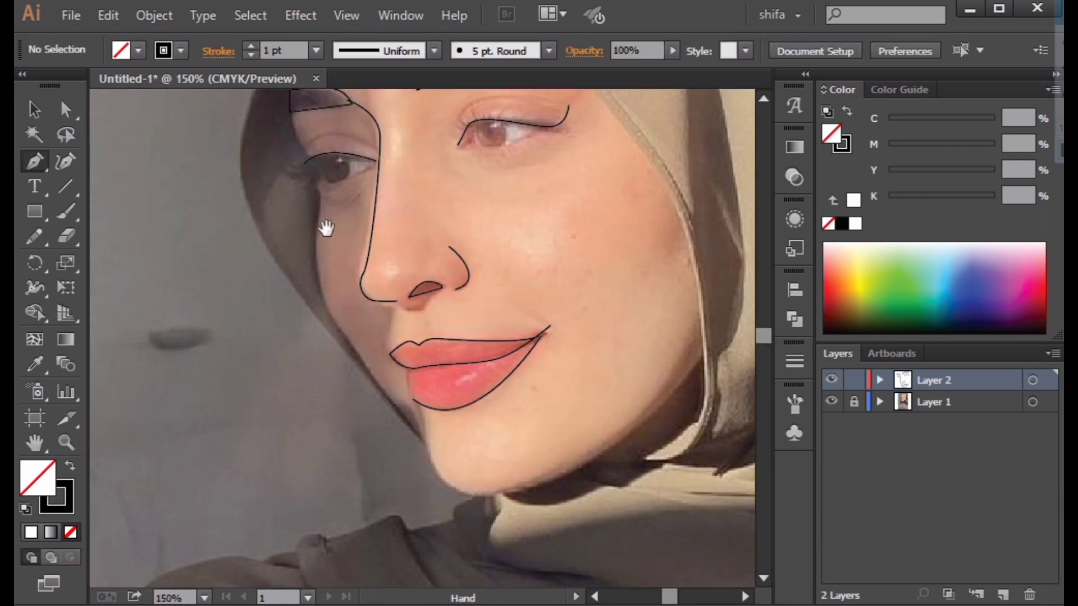
left_click_drag(325, 223, 361, 413)
left_click_drag(329, 351, 344, 396)
scroll(358, 409, "up", 3)
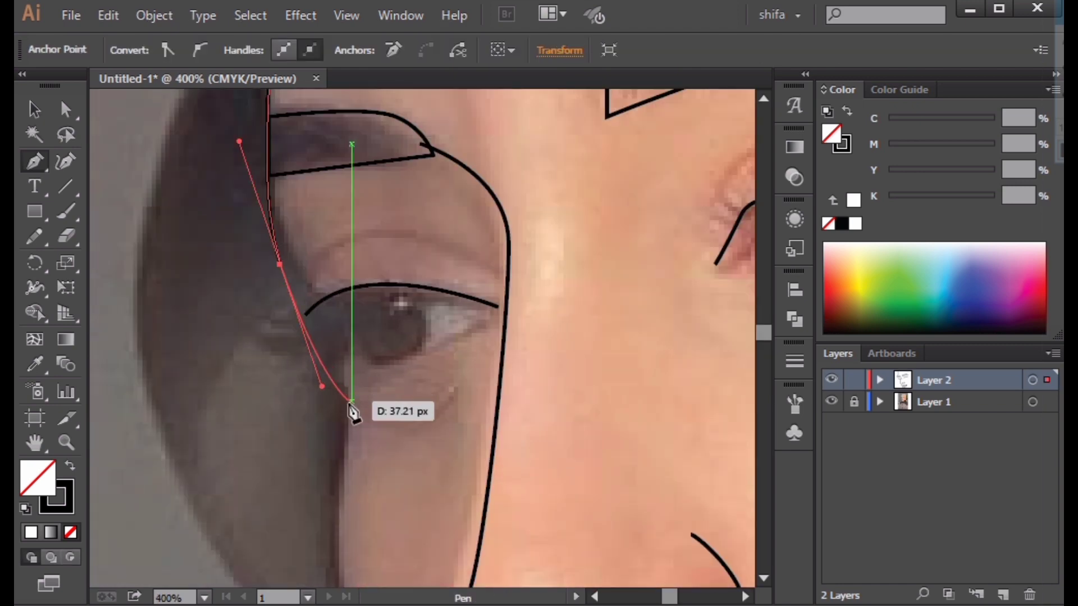
scroll(348, 217, "down", 5)
scroll(349, 219, "up", 5)
scroll(346, 226, "left", 1)
left_click_drag(359, 221, 421, 337)
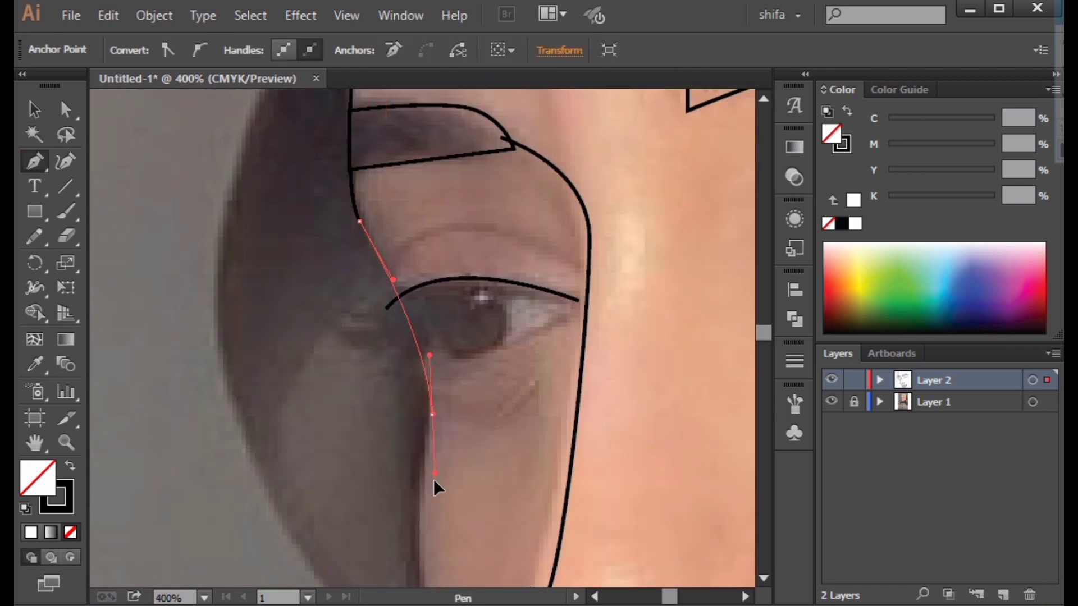
scroll(437, 489, "down", 6)
left_click_drag(461, 272, 479, 300)
scroll(471, 243, "up", 3)
left_click_drag(462, 152, 464, 159)
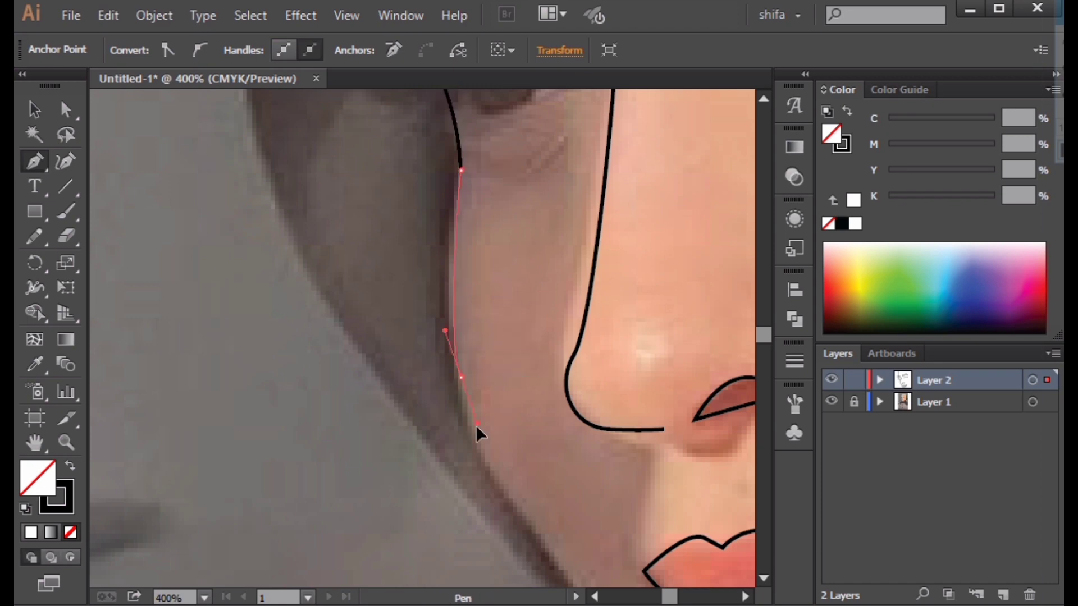
Continue the face contour around the chin and up along the jaw to the scarf's inner edge.
left_click_drag(527, 530, 496, 271)
left_click_drag(609, 405, 480, 224)
left_click_drag(634, 427, 475, 320)
left_click_drag(481, 320, 558, 320)
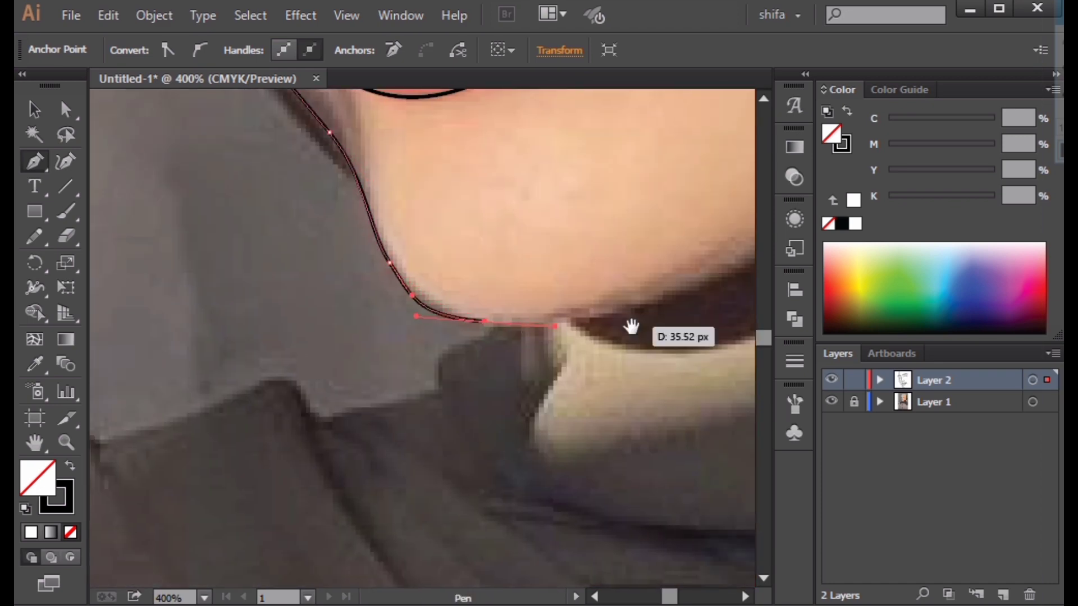
left_click_drag(701, 283, 753, 264)
left_click_drag(752, 236, 92, 551)
left_click_drag(228, 466, 301, 399)
left_click(402, 295)
Extend the face contour up the shaded temple and across the forehead along the undercap's lower edge to the scarf.
scroll(405, 341, "down", 4)
scroll(388, 368, "up", 3)
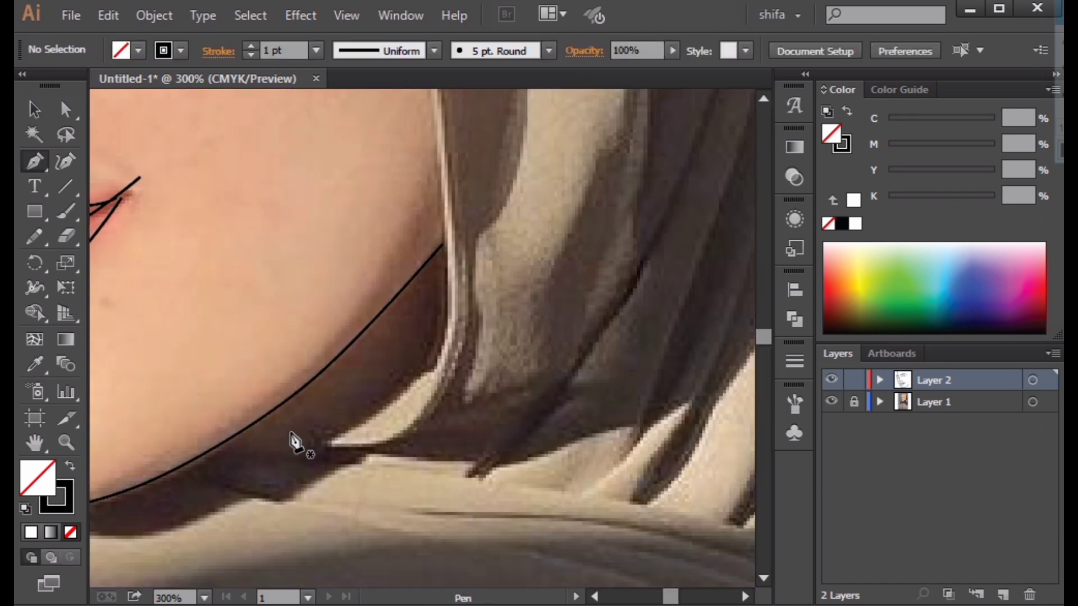
left_click_drag(366, 224, 443, 509)
left_click_drag(443, 225, 499, 561)
left_click_drag(169, 236, 700, 539)
left_click_drag(392, 316, 363, 324)
left_click(275, 385)
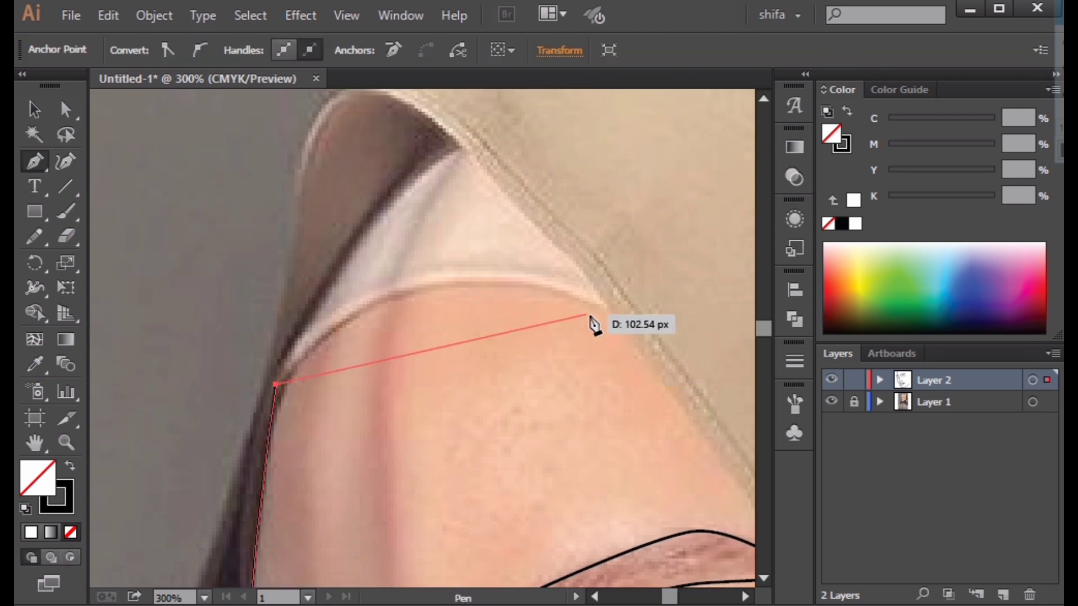
left_click_drag(626, 309, 757, 355)
left_click(353, 279, "ctrl")
Trace the scarf's outer edge on the shaded side from the chin up past the eye.
scroll(315, 337, "down", 2)
scroll(179, 474, "up", 1)
left_click_drag(178, 474, 288, 155)
left_click_drag(385, 568, 277, 283)
left_click(354, 348)
left_click_drag(354, 348, 502, 558)
left_click_drag(356, 390, 318, 332)
left_click_drag(317, 332, 366, 459)
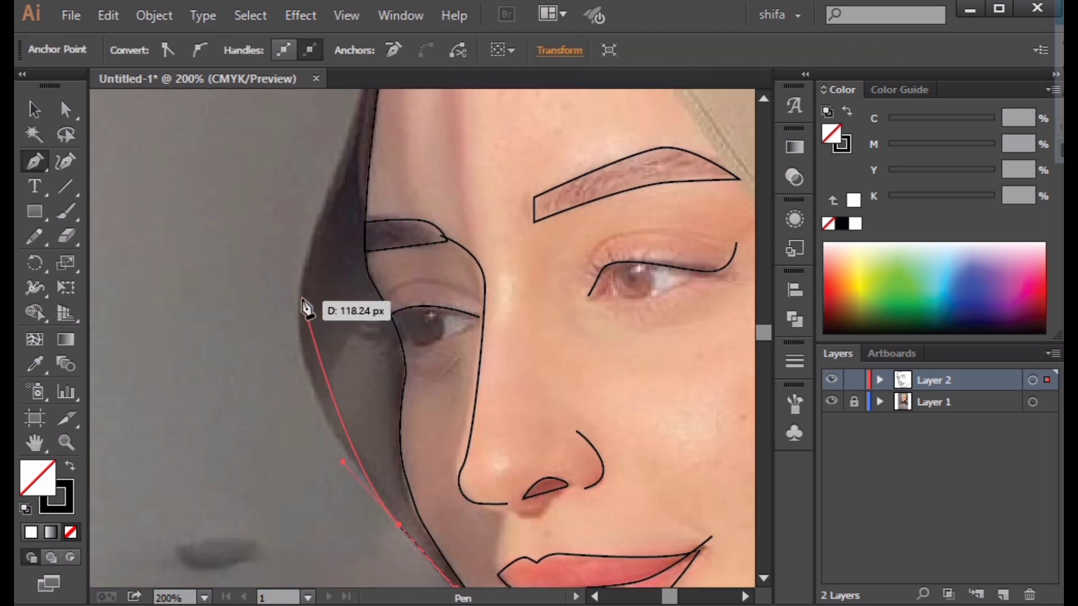
left_click_drag(303, 308, 314, 203)
left_click_drag(315, 203, 254, 458)
Continue the scarf line over its front peak and down along the face opening, curving in beneath the jaw.
left_click_drag(305, 364, 324, 261)
left_click_drag(324, 262, 253, 513)
left_click_drag(308, 366, 224, 171)
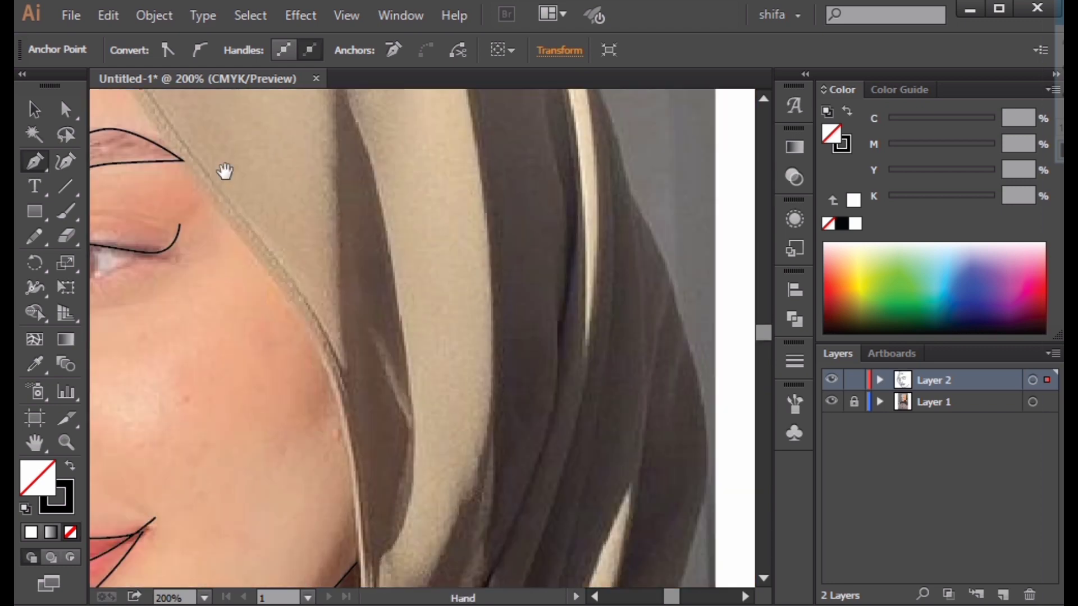
left_click_drag(363, 465, 307, 211)
left_click_drag(301, 291, 316, 382)
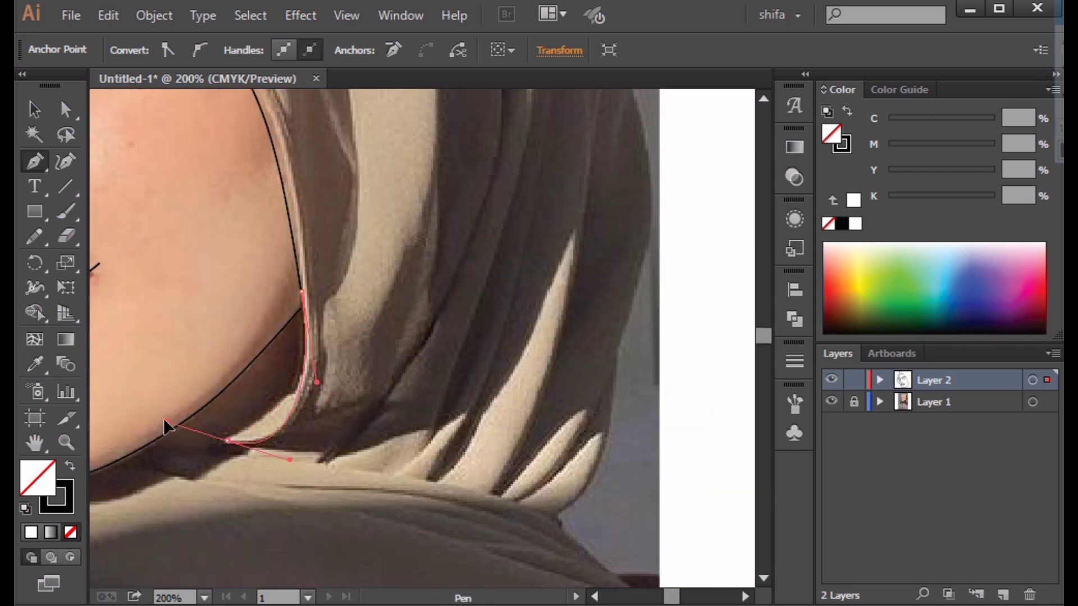
left_click(165, 420, "ctrl")
Select all the traced paths and hide the photo layer.
scroll(350, 372, "down", 5)
scroll(313, 286, "up", 3)
left_click_drag(315, 234, 331, 249)
scroll(205, 191, "down", 2)
key("v")
left_click_drag(159, 359, 202, 306)
left_click_drag(399, 158, 209, 303)
left_click(832, 402)
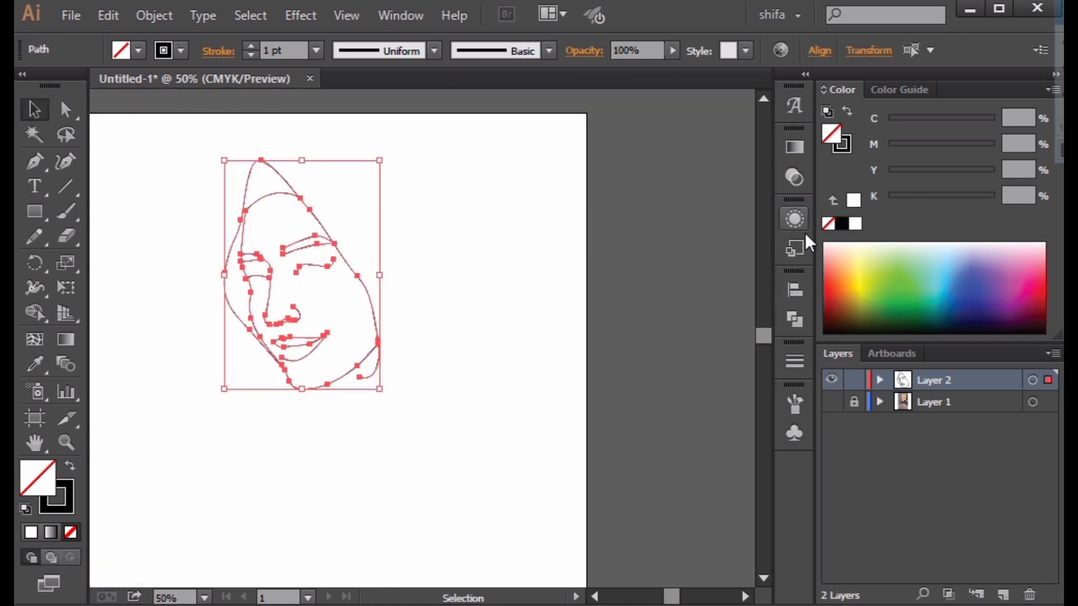
Set the traced paths to a 3 pt stroke weight with round caps.
left_click(796, 370)
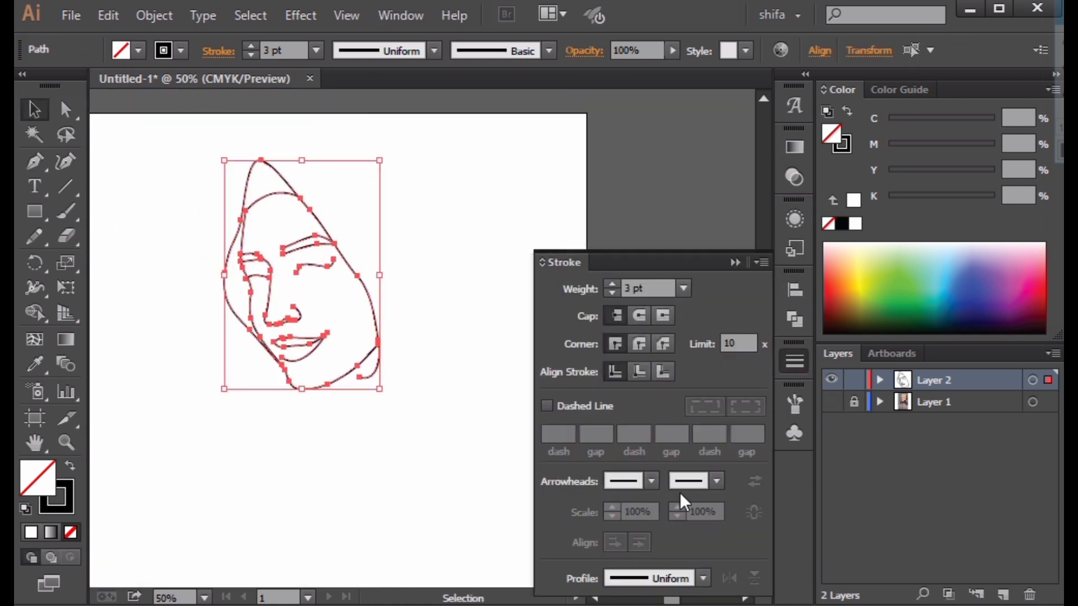
left_click(704, 578)
left_click(676, 338)
left_click(639, 317)
left_click(457, 541)
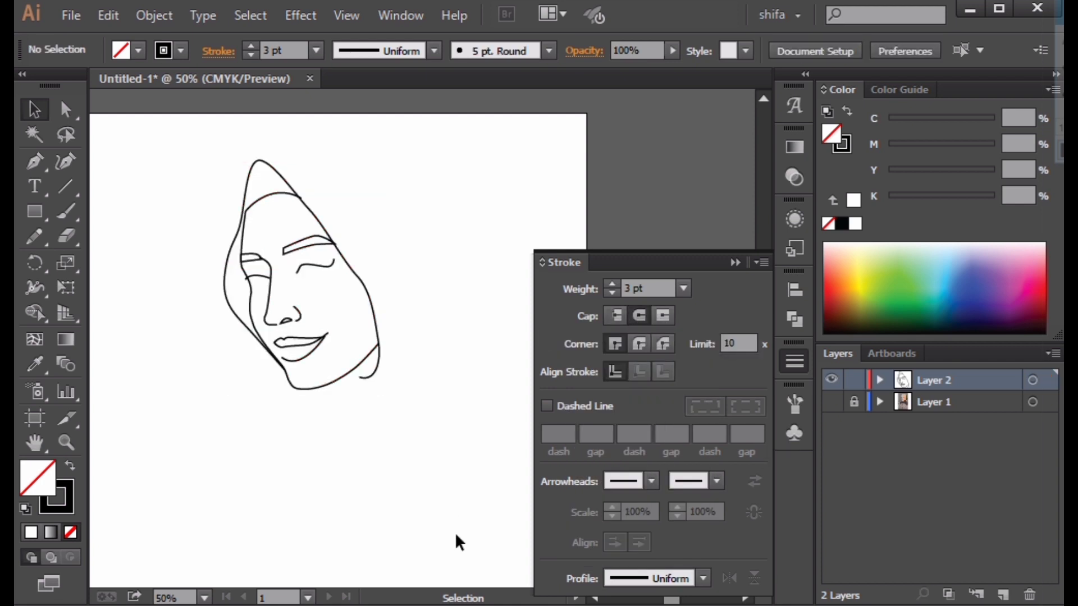
Show the photo layer again.
scroll(425, 402, "up", 1)
left_click(832, 402)
left_click_drag(269, 199, 257, 213)
Start tracing the scarf's outer edge with the Pen tool from its front peak up towards the crown.
left_click(35, 164)
scroll(257, 213, "up", 3)
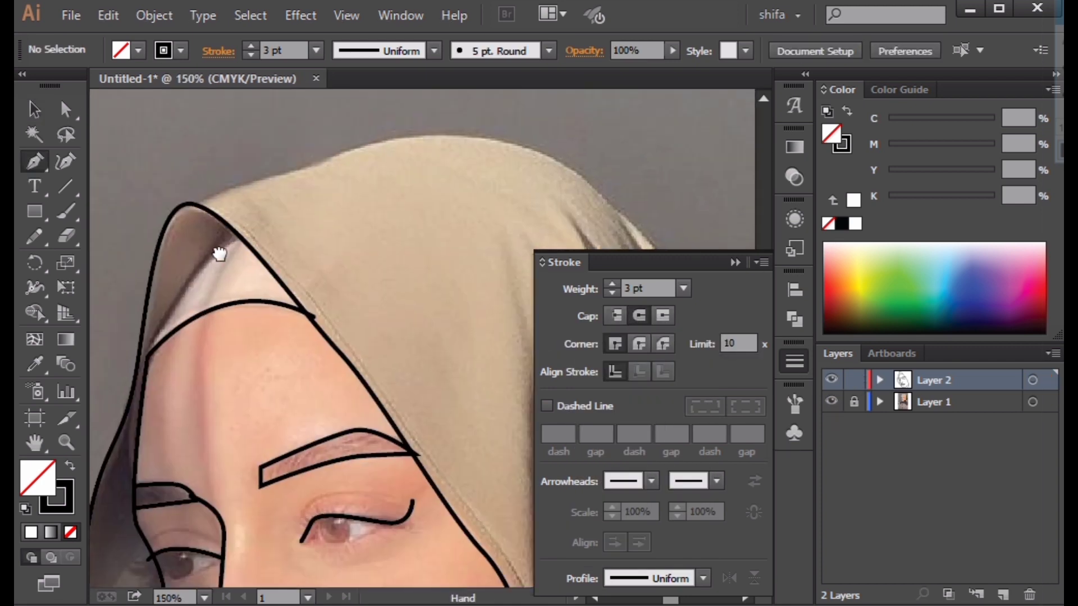
left_click_drag(219, 253, 159, 303)
left_click(143, 251)
left_click_drag(214, 226, 151, 257)
mouse_move(197, 238)
left_mouse_down()
mouse_move(262, 202)
mouse_move(342, 185)
left_mouse_up()
key("ctrl+z")
left_click_drag(218, 218, 255, 197)
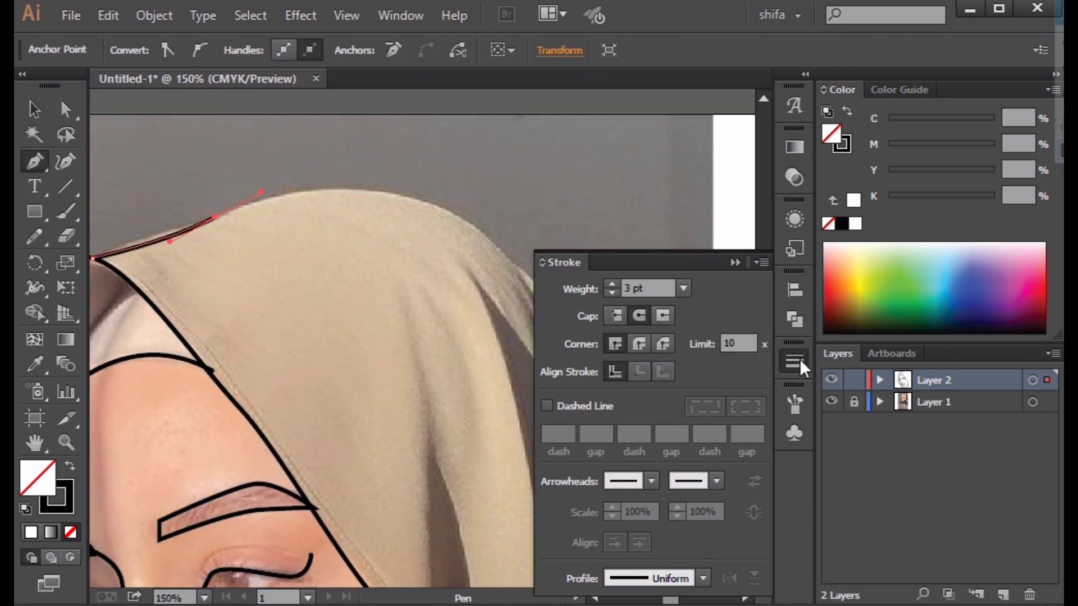
Collapse the stroke settings and continue the scarf's outer edge over the crown and down the back of the head to the neck.
left_click(799, 361)
left_click_drag(472, 225, 569, 281)
left_click_drag(649, 525, 483, 247)
scroll(559, 264, "down", 5)
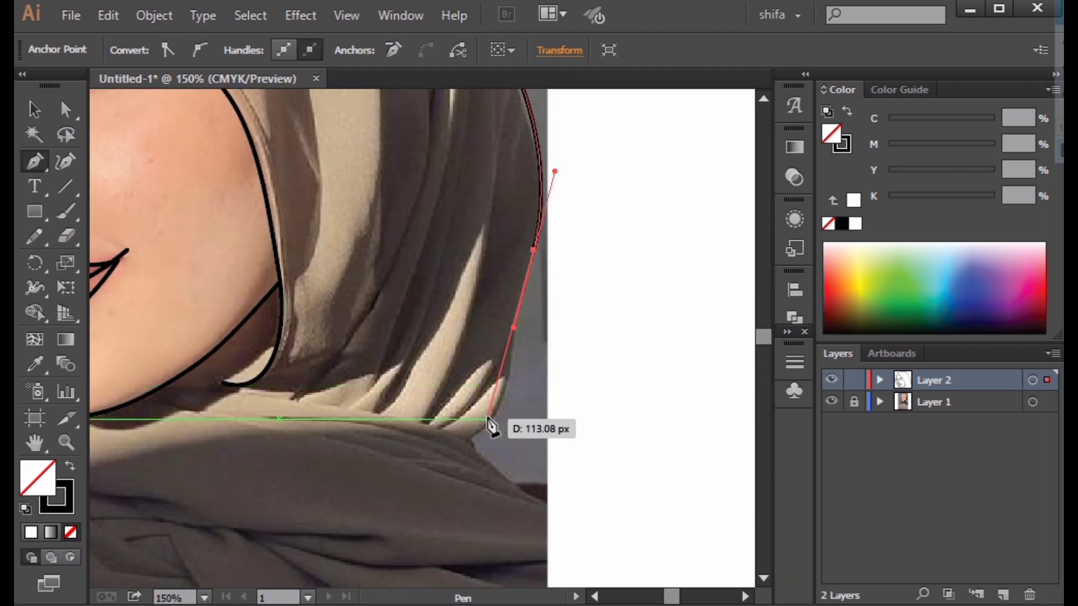
left_click(553, 402, "ctrl")
Trace the upper edge of the scarf's neck wrap from beneath the jaw across to the photo's right edge.
key("ctrl+minus")
left_click_drag(390, 310, 513, 354)
key("ctrl+equal")
key("ctrl+equal")
left_click(348, 373)
left_click_drag(549, 405, 336, 290)
left_click_drag(496, 357, 548, 398)
left_click(596, 424)
left_click(596, 438, "ctrl")
Trace the two long fold lines along the lower side of the neck wrap, running from the photo's right side towards the middle.
mouse_move(592, 446)
left_mouse_down()
mouse_move(573, 320)
mouse_move(684, 349)
left_mouse_up()
left_click(677, 398)
left_click_drag(393, 392, 593, 364)
mouse_move(587, 365)
left_mouse_down()
mouse_move(519, 343)
mouse_move(705, 333)
left_mouse_up()
left_click(468, 340, "ctrl")
left_click(577, 339, "ctrl")
left_click(704, 333)
left_click_drag(481, 321, 391, 312)
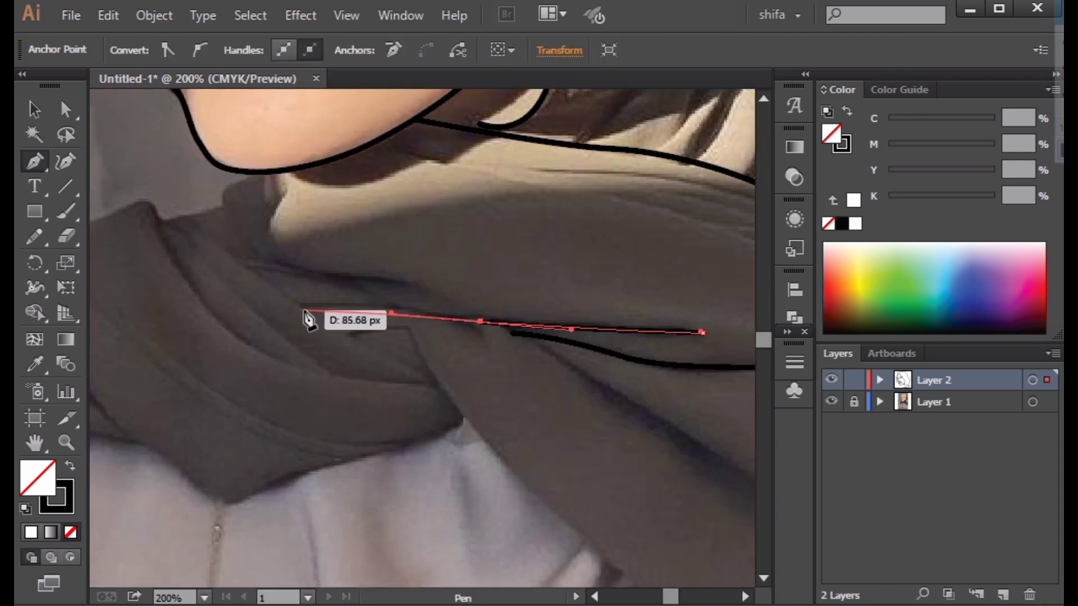
left_click(300, 307)
left_click(289, 278, "ctrl")
Trace the rounded front end of the neck wrap from under the chin down into its lower fold.
left_click(248, 172)
left_click_drag(228, 199, 226, 217)
left_click_drag(256, 265, 282, 269)
left_click(409, 288)
left_click(393, 264, "ctrl")
Trace the scarf's upper outline from the neck wrap over the left shoulder and down to the photo's left edge.
left_click(223, 204)
mouse_move(160, 220)
left_mouse_down()
mouse_move(315, 213)
mouse_move(315, 203)
left_mouse_up()
left_click_drag(211, 223, 318, 205)
left_click_drag(315, 197, 260, 228)
left_click_drag(235, 236, 374, 220)
left_click_drag(298, 217, 267, 225)
left_click_drag(241, 242, 335, 215)
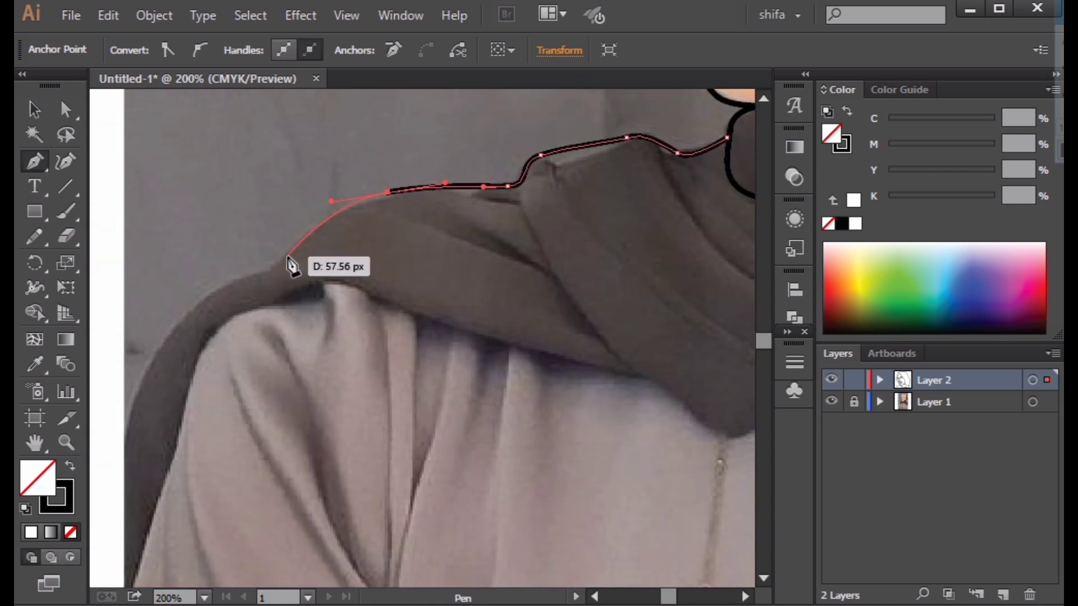
left_click(267, 267)
left_click_drag(241, 297, 348, 151)
left_click(229, 340)
left_click(339, 346, "ctrl")
Trace the scarf's lower edge from the photo's left edge up over the shoulder and across to the front drape.
left_click(228, 473)
left_click_drag(306, 233, 267, 339)
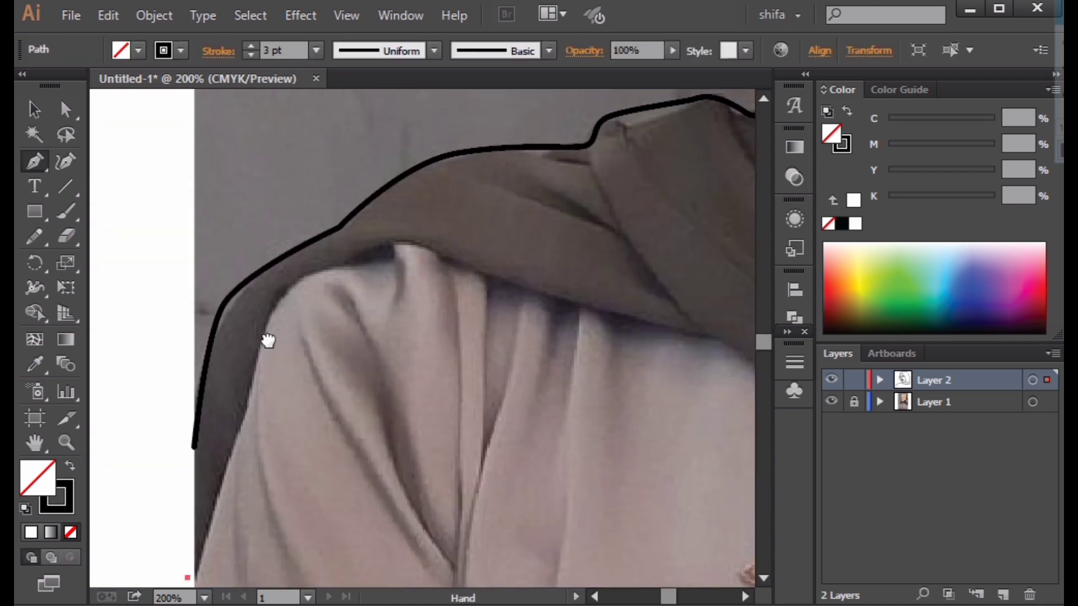
key("ctrl+z")
right_click(243, 508)
left_click(528, 415)
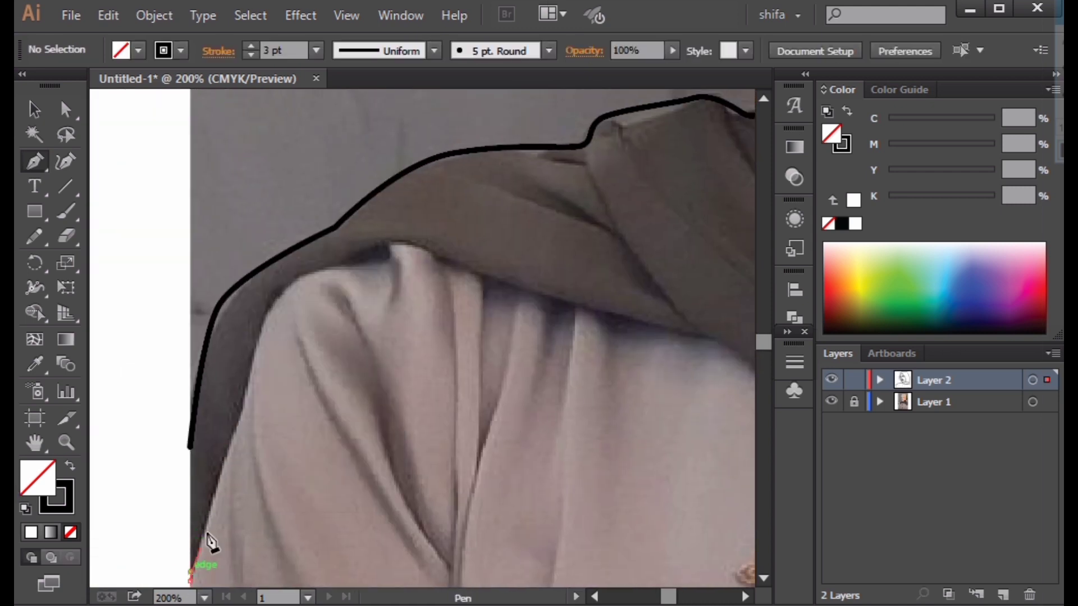
left_click(198, 553)
left_click_drag(259, 382, 215, 442)
left_click_drag(221, 378, 238, 334)
mouse_move(319, 324)
left_mouse_down()
mouse_move(338, 319)
mouse_move(304, 302)
left_mouse_up()
left_click_drag(273, 303, 313, 302)
left_click_drag(405, 339, 272, 331)
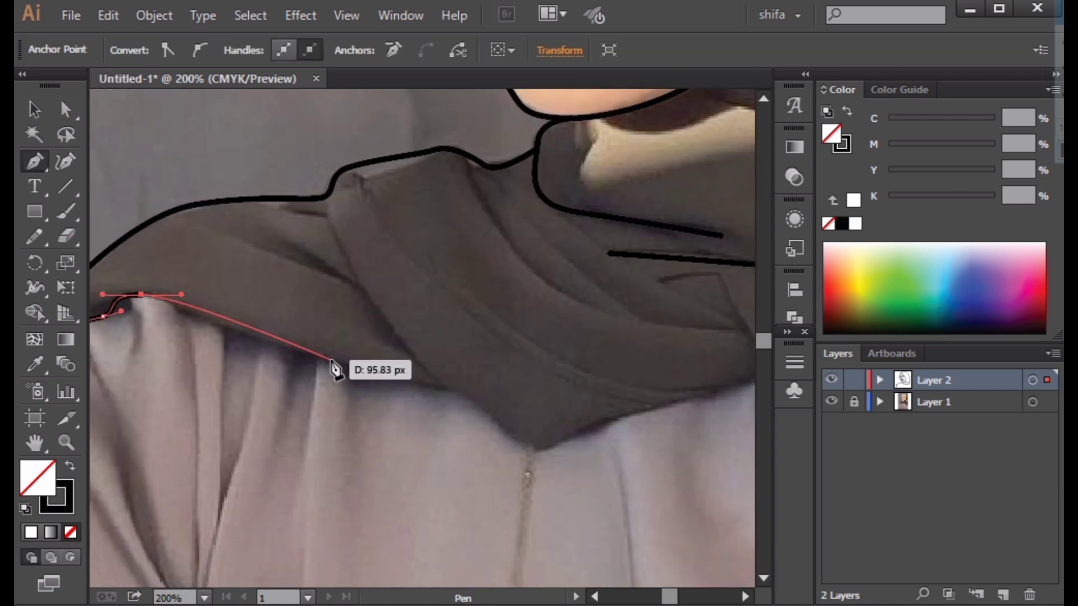
left_click(452, 408, "ctrl")
Trace the front drape's outline from the upper shoulder line down to its lowest point and up to the hanging tail.
left_click(324, 203)
left_click_drag(436, 382, 481, 404)
left_click_drag(553, 446, 590, 426)
left_click_drag(657, 431, 528, 454)
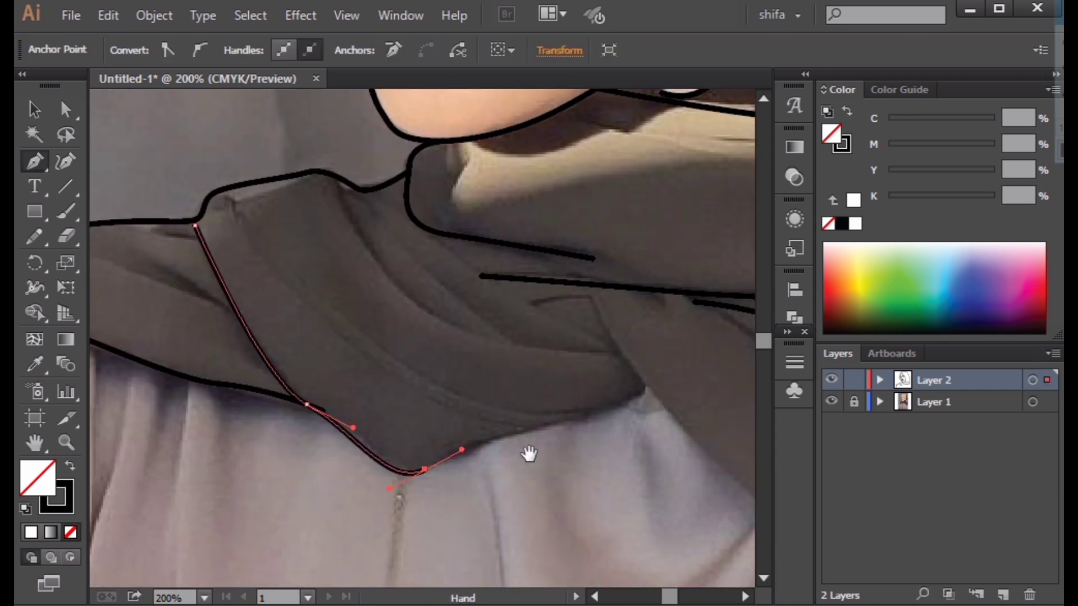
left_click(592, 345)
key("super")
left_click_drag(611, 404, 489, 375)
left_click(907, 464)
left_click(486, 276, "ctrl")
Trace the lower edge of the scarf's tail from the neck wrap diagonally down to the photo's right edge.
left_click(450, 243)
left_click_drag(568, 388, 479, 228)
left_click_drag(479, 229, 530, 284)
left_click_drag(730, 460, 321, 151)
left_click(472, 208, "ctrl")
Check the line art without the photo layer, and trace a long and a short fold line in the scarf's tail.
scroll(399, 236, "down", 5)
left_click_drag(326, 203, 352, 261)
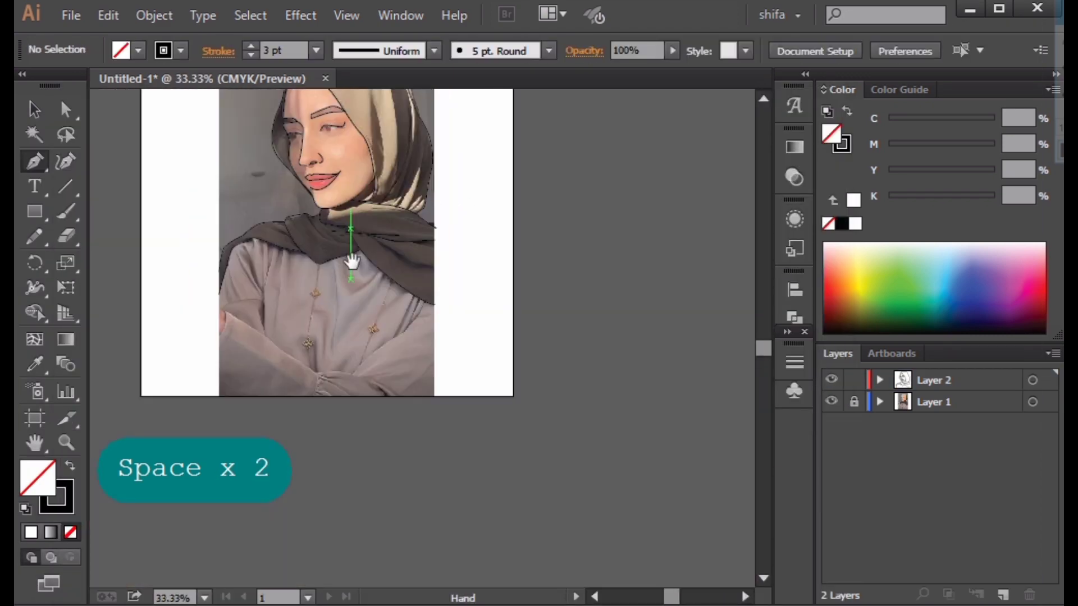
left_click(832, 402)
left_click(831, 402)
scroll(433, 366, "up", 4)
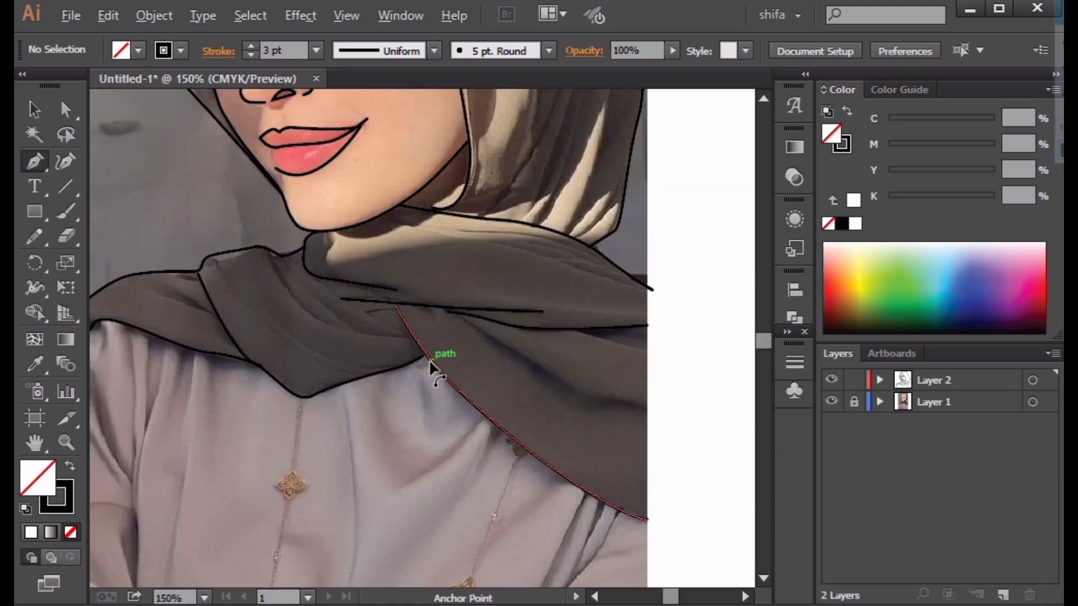
mouse_move(433, 366)
left_mouse_down()
mouse_move(349, 267)
mouse_move(365, 267)
left_mouse_up()
left_click_drag(424, 292, 477, 322)
left_click_drag(512, 336, 527, 337)
left_click(567, 344)
left_click(448, 215, "ctrl")
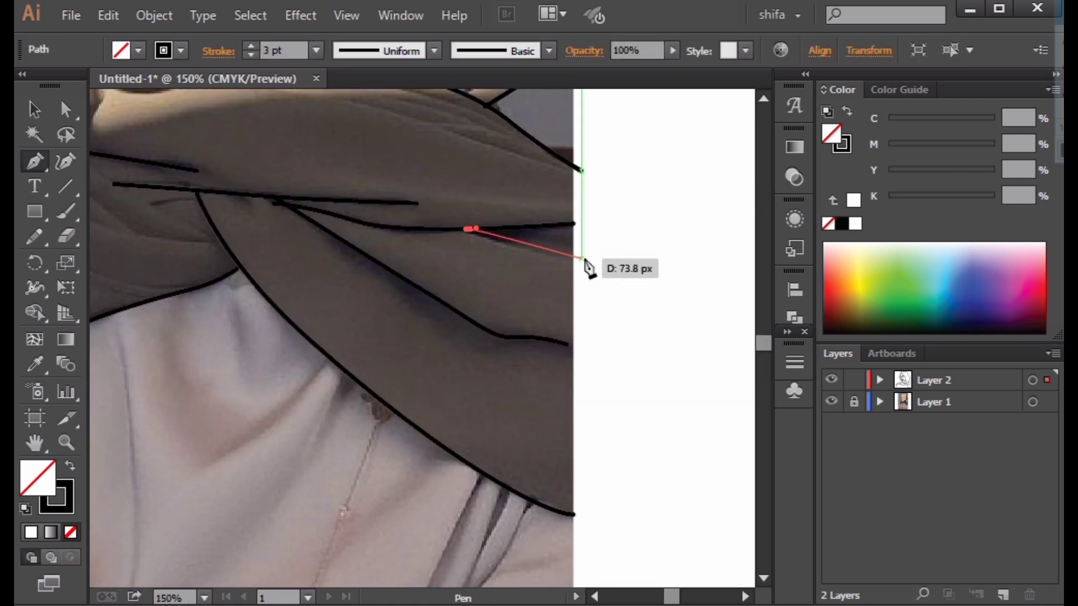
left_click(582, 260)
left_click(663, 261, "ctrl")
scroll(662, 261, "down", 3)
left_click_drag(568, 264, 505, 339)
scroll(414, 305, "up", 4)
left_click_drag(280, 226, 290, 232)
left_click_drag(575, 413, 825, 387)
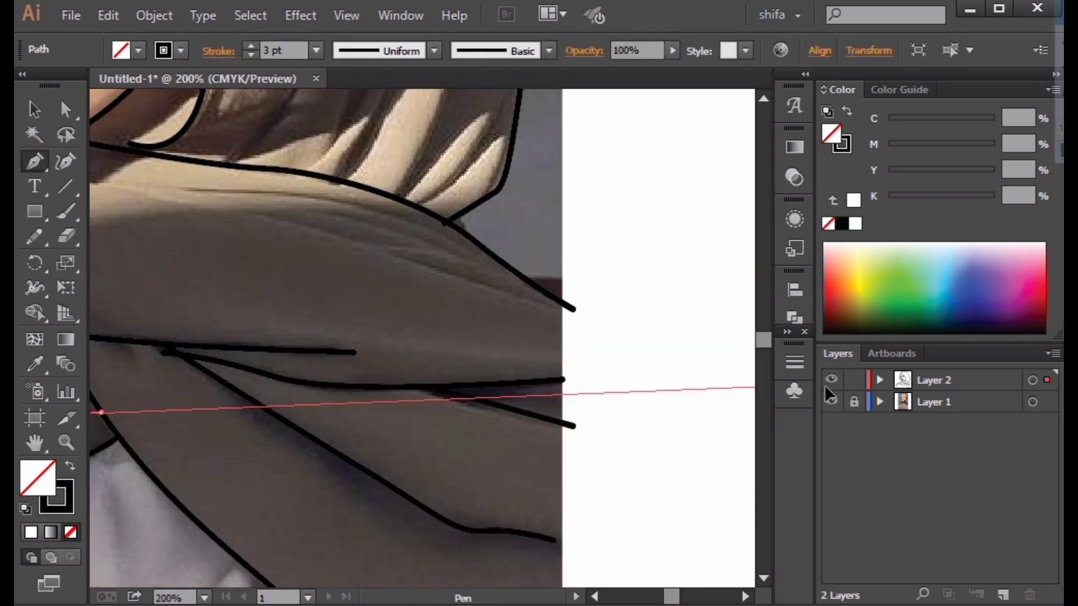
left_click_drag(144, 429, 570, 329)
key("ctrl+z")
left_click_drag(519, 299, 792, 289)
key("ctrl+z")
scroll(329, 339, "down", 1)
Trace three curved folds on the front drape, sweeping from the scarf's upper edge down to the tail's edge.
left_click_drag(329, 339, 543, 363)
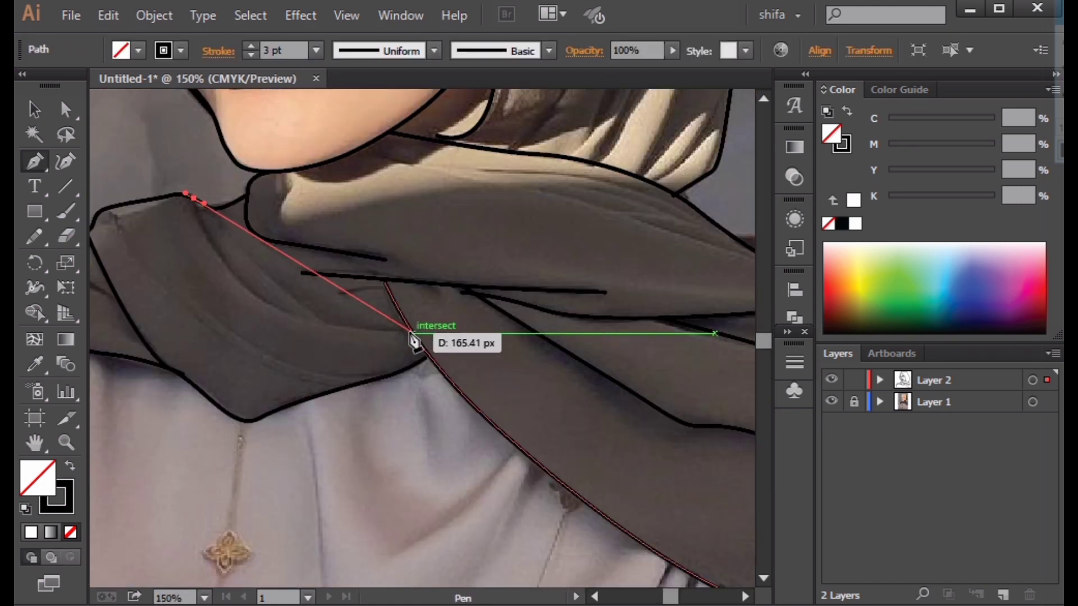
left_click(539, 336, "ctrl")
left_click(214, 208)
left_click_drag(370, 333, 448, 335)
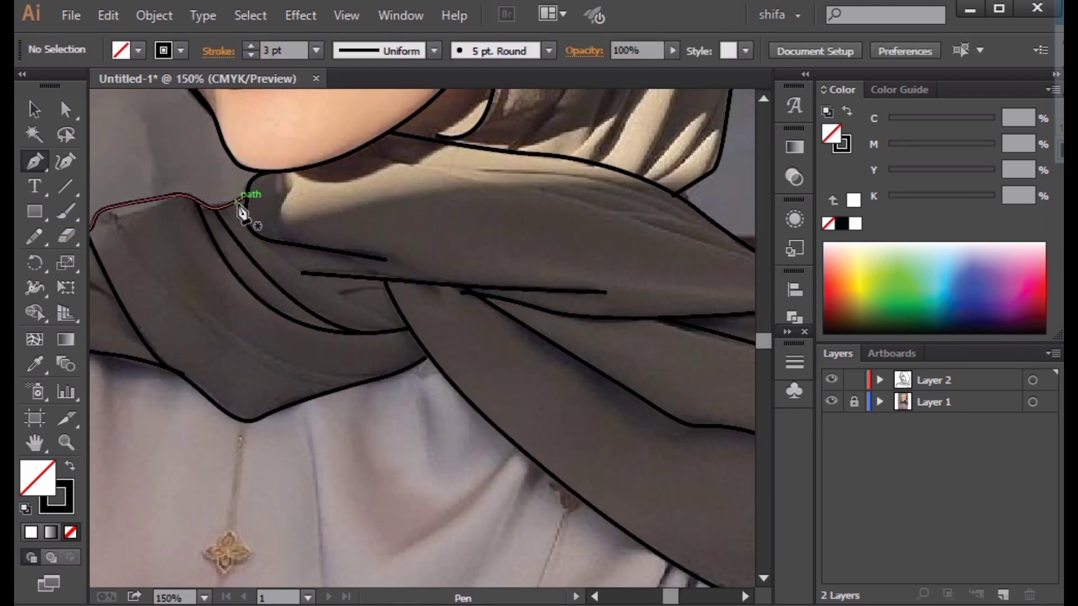
left_click_drag(242, 209, 477, 311)
left_click(430, 338, "ctrl")
left_click_drag(409, 313, 477, 294)
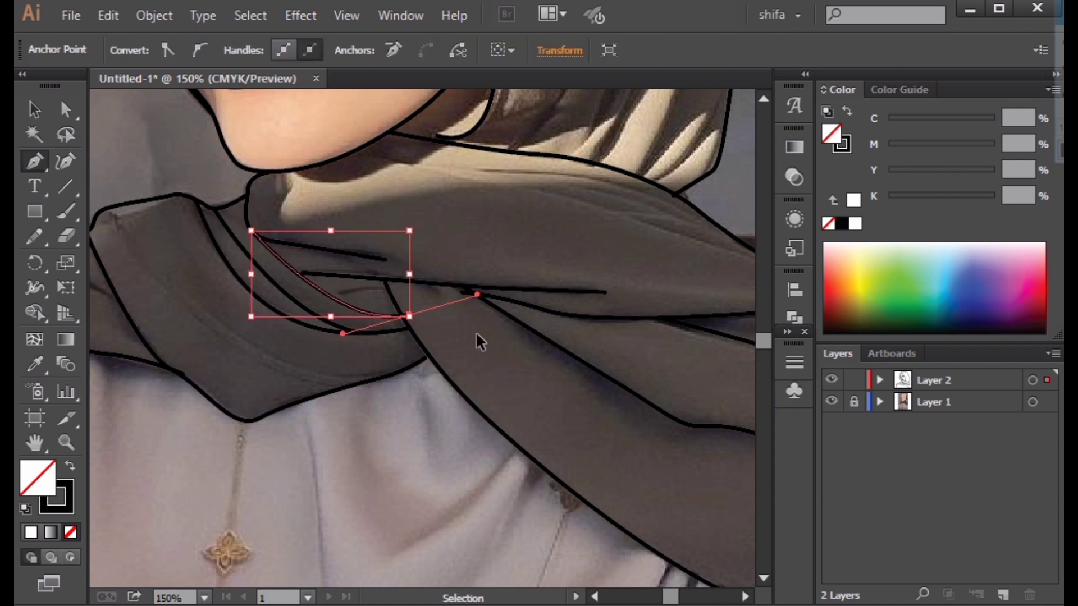
left_click(476, 337, "ctrl")
Trace a long fold line across the neck wrap from beneath the jaw to the photo's right edge.
scroll(415, 297, "down", 2)
scroll(427, 253, "up", 2)
left_click_drag(360, 214, 232, 239)
left_click(215, 229)
left_click_drag(510, 306, 572, 328)
left_click(595, 283, "ctrl")
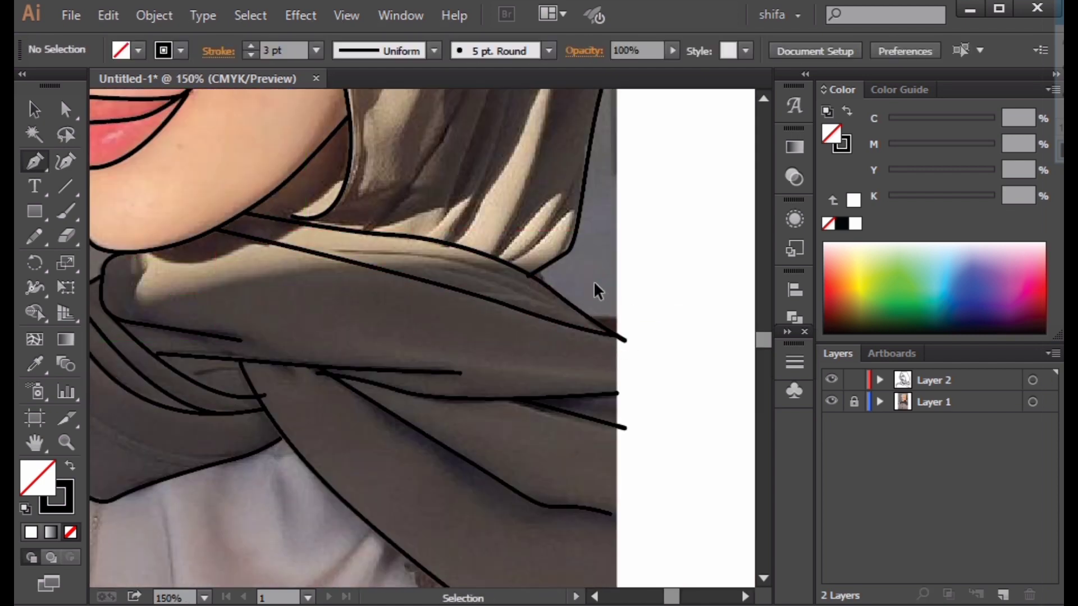
Add short fold lines inside the upper right part of the neck wrap.
left_click_drag(332, 252, 352, 251)
mouse_move(561, 297)
left_mouse_down()
mouse_move(622, 336)
mouse_move(662, 337)
mouse_move(677, 360)
left_mouse_up()
left_click(589, 297, "ctrl")
left_click(431, 280)
left_click(551, 236, "ctrl")
Hide the photo layer to check the traced scarf and face lines, and show it again.
scroll(609, 284, "down", 2)
left_click(831, 401)
scroll(408, 314, "down", 3)
scroll(457, 284, "up", 3)
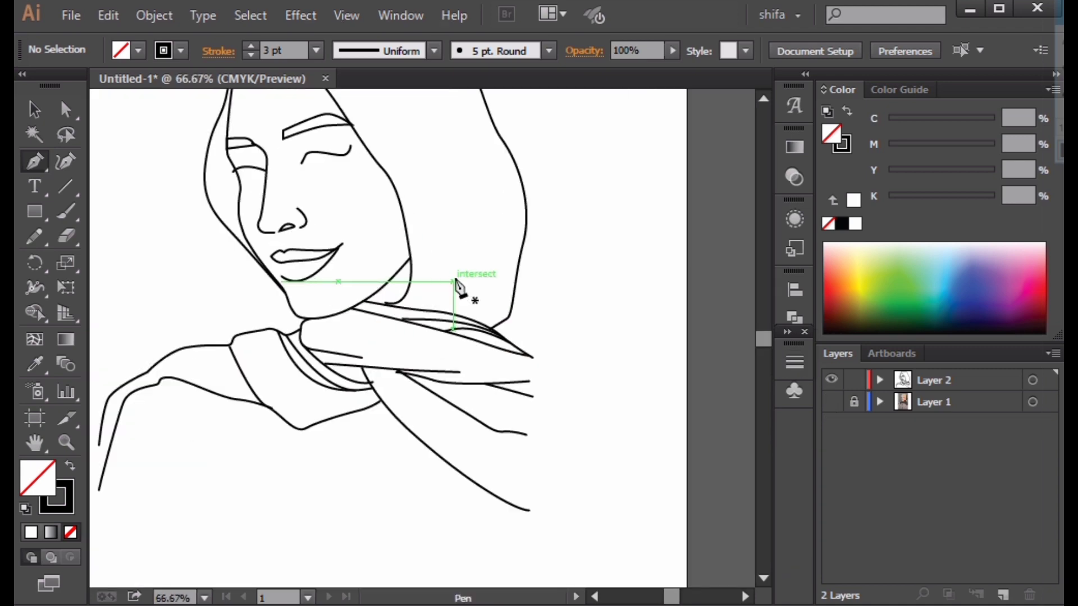
left_click_drag(457, 283, 444, 342)
left_click(831, 401)
Trace the iris outline of the eye on the picture's right, hanging from the upper lash line.
scroll(301, 212, "up", 4)
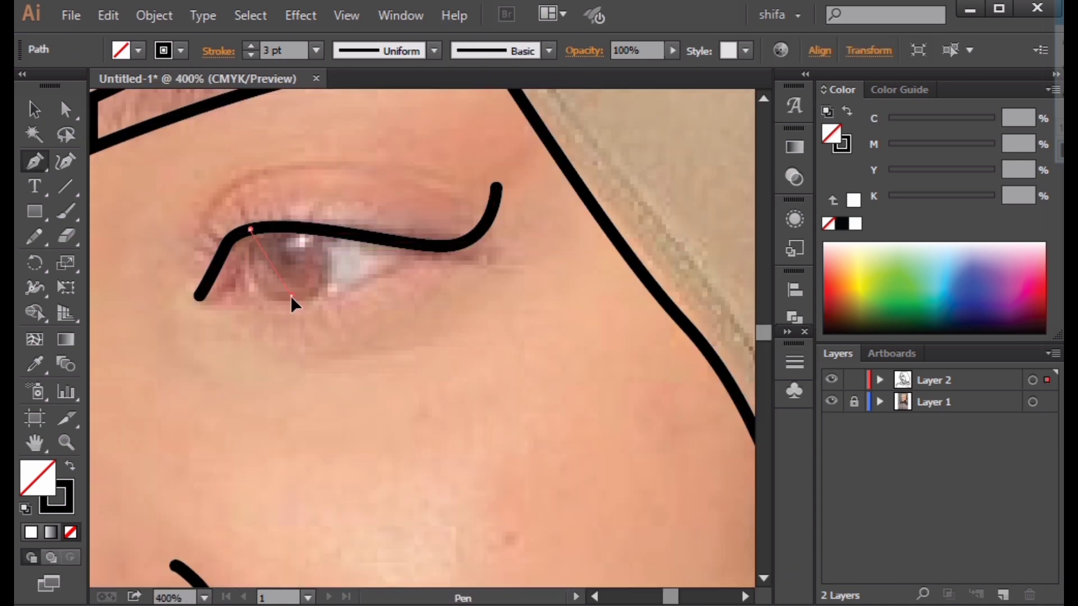
left_click_drag(311, 294, 363, 269)
left_click_drag(311, 294, 331, 268)
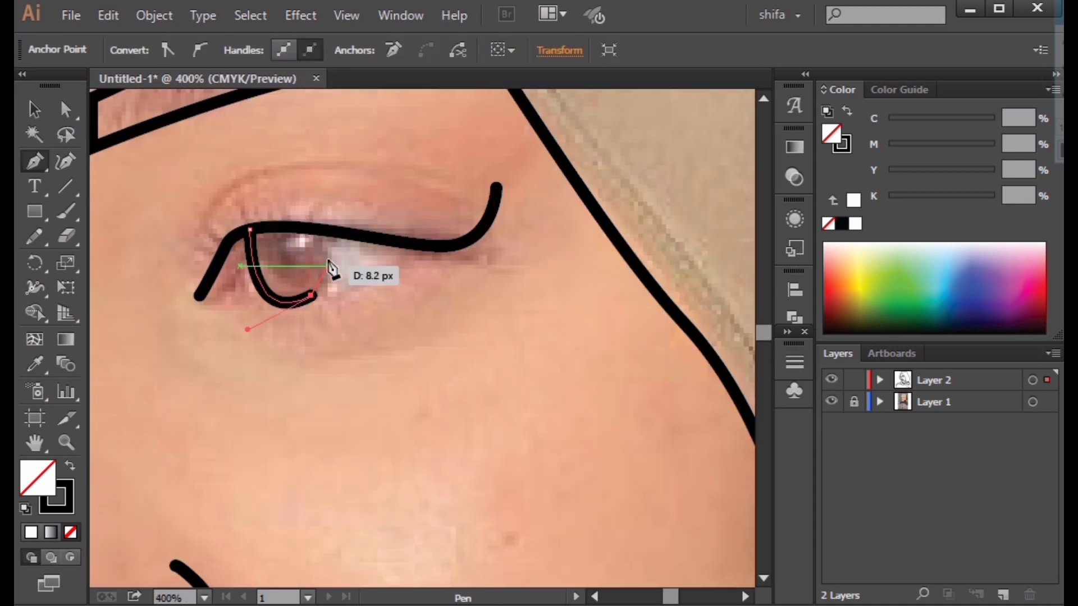
left_click_drag(294, 183, 294, 183)
left_click(297, 196, "ctrl")
scroll(306, 297, "down", 2)
scroll(307, 278, "up", 3)
scroll(274, 264, "down", 4)
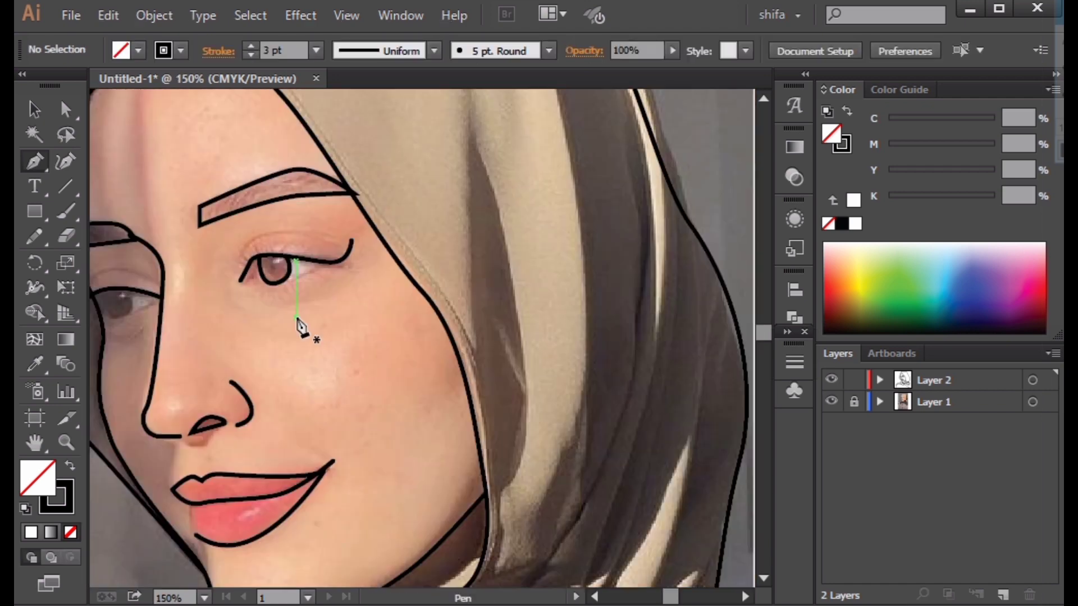
Trace the iris outline of the eye on the picture's left, closing it against the upper lash line.
scroll(107, 291, "up", 3)
left_click_drag(106, 290, 261, 247)
left_click(262, 247)
mouse_move(304, 321)
left_mouse_down()
mouse_move(349, 308)
mouse_move(329, 274)
left_mouse_up()
left_click(349, 308, "ctrl")
left_click(312, 244)
left_click(304, 322)
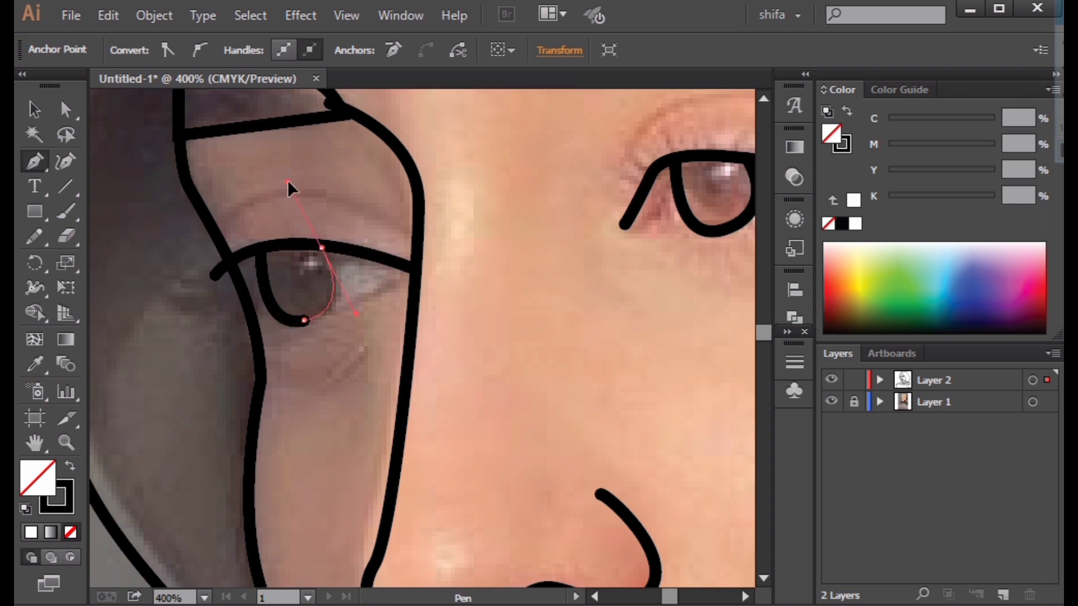
left_click(347, 324, "ctrl")
scroll(347, 324, "down", 4)
scroll(337, 326, "up", 4)
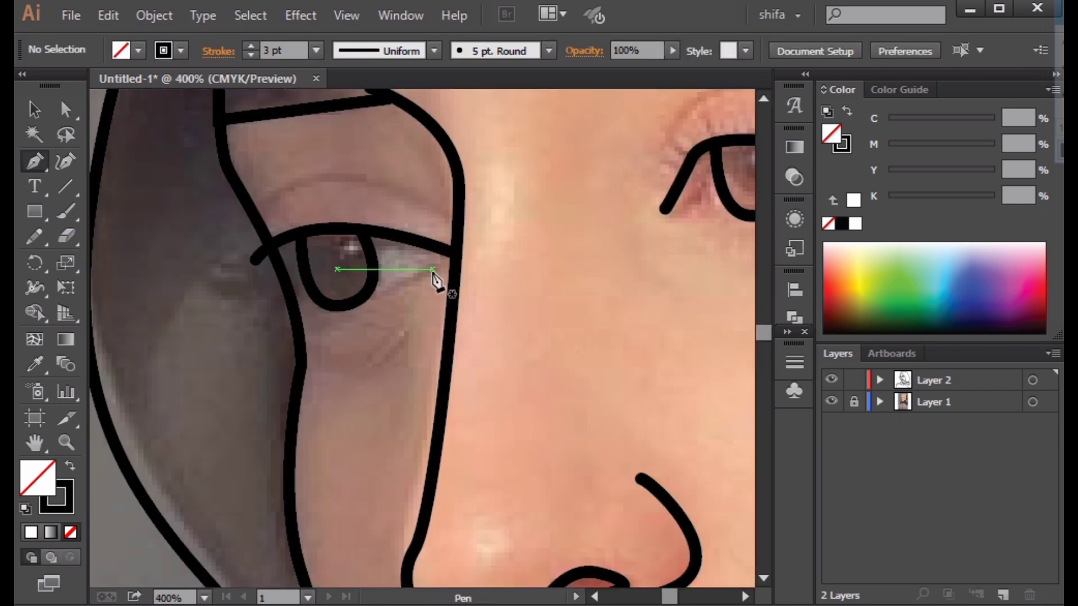
left_click(380, 302, "ctrl")
Trace the eyelid crease above the eye on the picture's right, curving up from its inner corner and running outwards.
scroll(590, 361, "down", 3)
left_click_drag(522, 330, 426, 309)
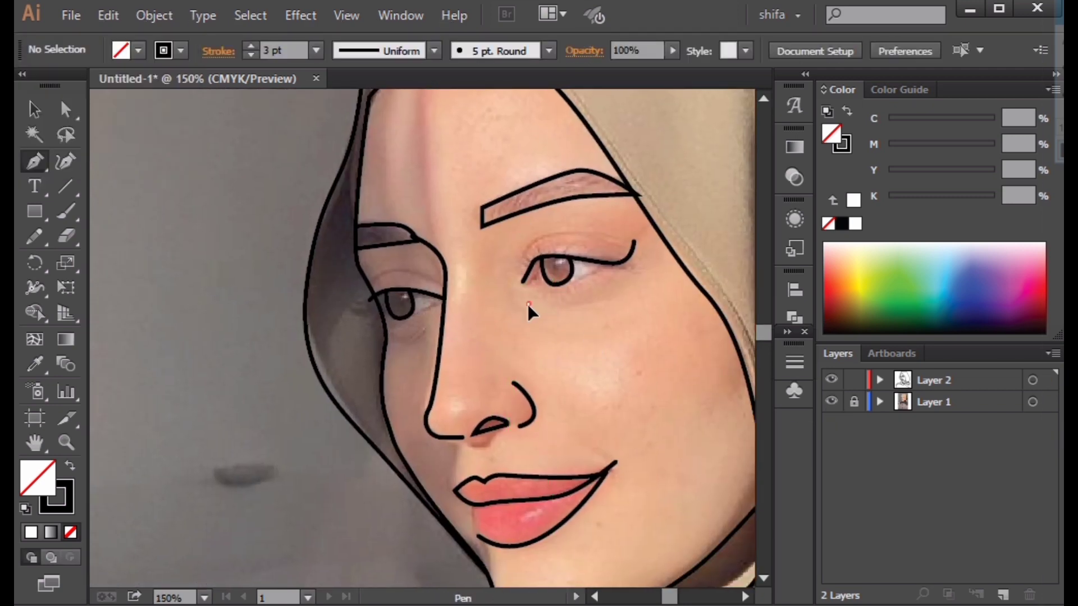
scroll(527, 304, "up", 3)
left_click(423, 340)
left_click_drag(493, 313, 782, 331)
key("ctrl+z")
scroll(433, 362, "down", 2)
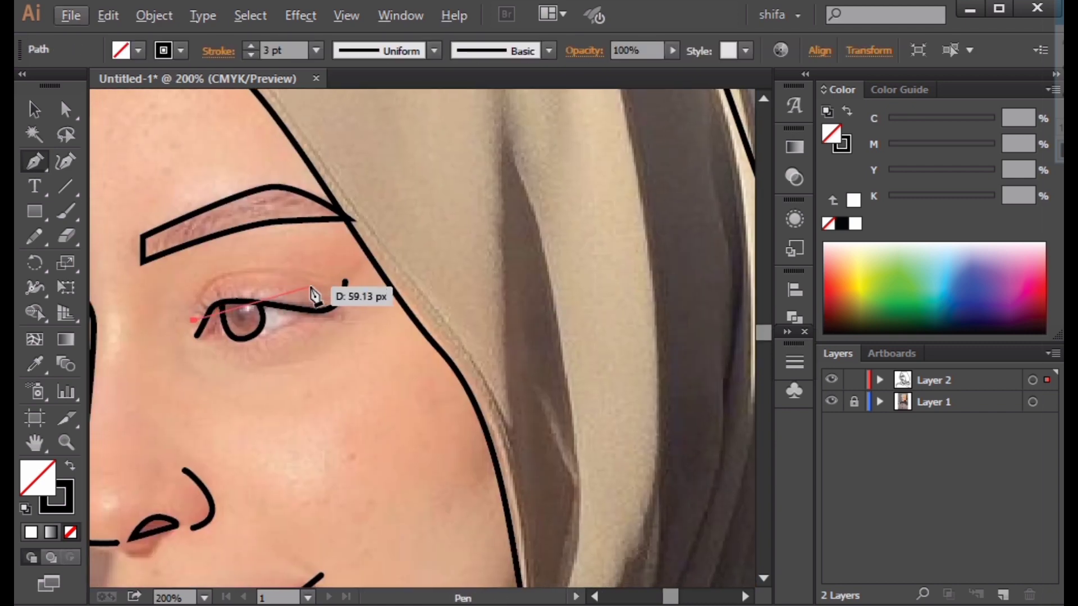
left_click_drag(264, 274, 278, 273)
scroll(279, 273, "down", 2)
left_click(300, 276)
left_click(236, 269, "ctrl")
scroll(158, 297, "up", 2)
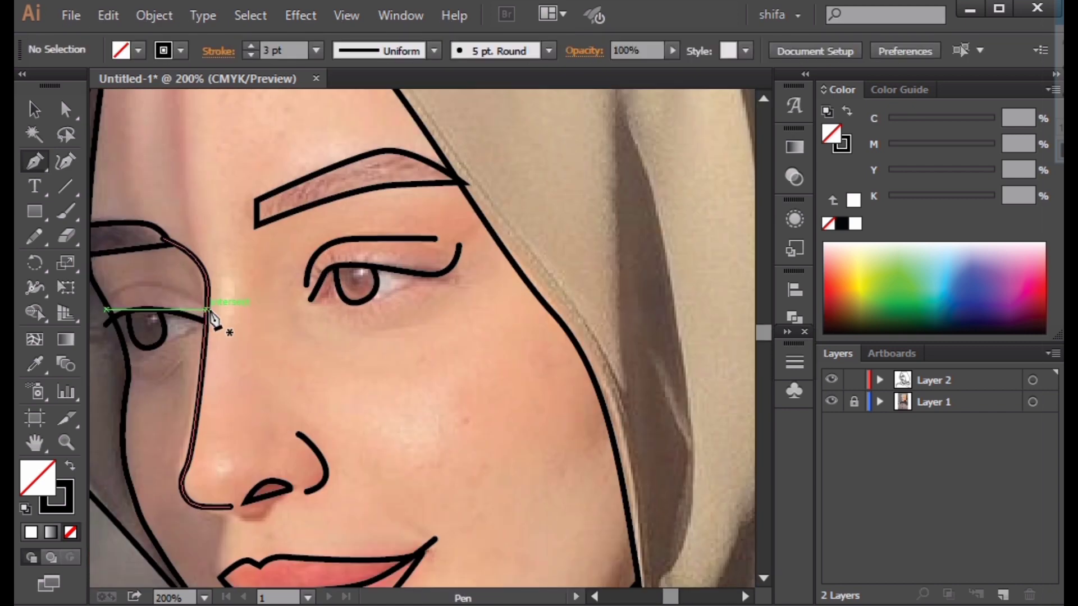
Trace the eyelid crease above the eye on the picture's left, starting at the nose bridge line.
left_click(212, 308)
left_click_drag(129, 292, 229, 304)
left_click(232, 354, "ctrl")
Trace the long scarf fold along the border between the light front panel and the dark shadow.
scroll(233, 354, "down", 3)
scroll(409, 270, "up", 2)
left_click(389, 204)
left_click_drag(435, 335, 395, 60)
left_click(393, 438, "ctrl")
Trace a second scarf fold from the outer scarf edge, curving down through the dark shadow to the neck wrap.
left_click_drag(421, 277, 342, 540)
left_click(392, 228)
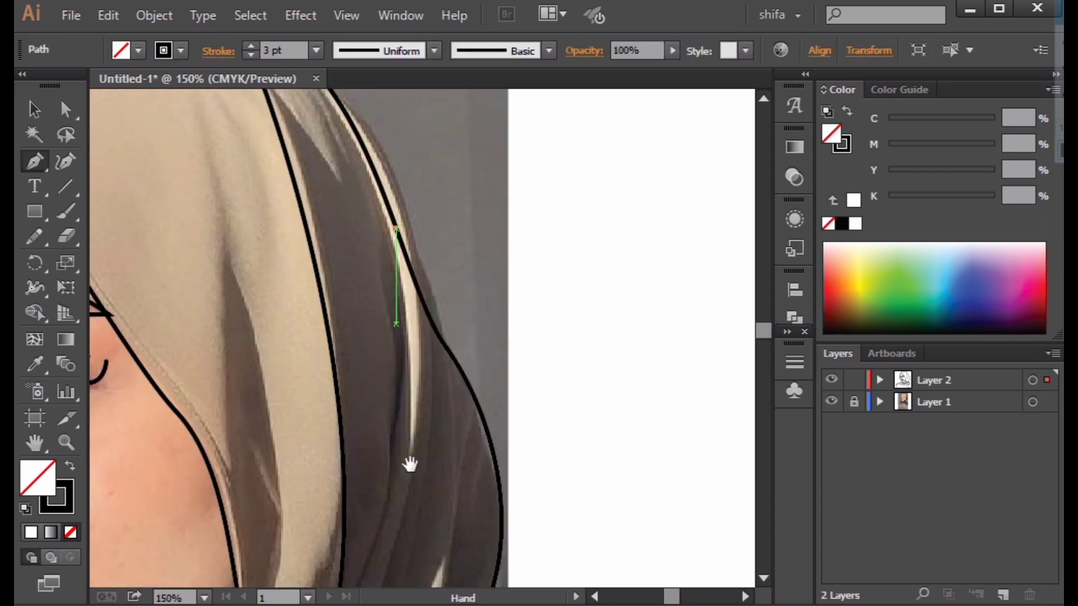
left_click_drag(409, 462, 431, 106)
left_click_drag(327, 329, 214, 431)
left_click(284, 376)
left_click(431, 235, "ctrl")
Trace a third scarf fold starting lower on the outer edge and running down close beside the previous fold.
left_click_drag(436, 225, 370, 356)
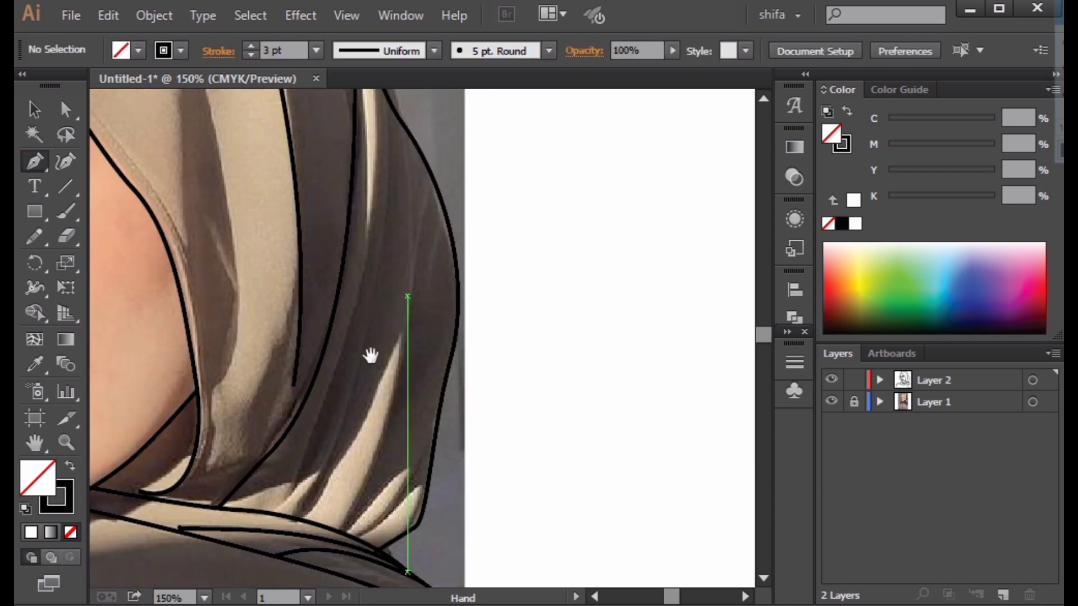
left_click_drag(387, 106, 400, 264)
left_click(385, 231)
left_click_drag(375, 466, 448, 169)
left_click_drag(389, 332, 377, 371)
left_click(463, 185, "ctrl")
Trace another scarf fold between the neck wrap and the outer scarf edge, outside the two close folds.
left_click_drag(465, 180, 389, 367)
left_click(313, 567)
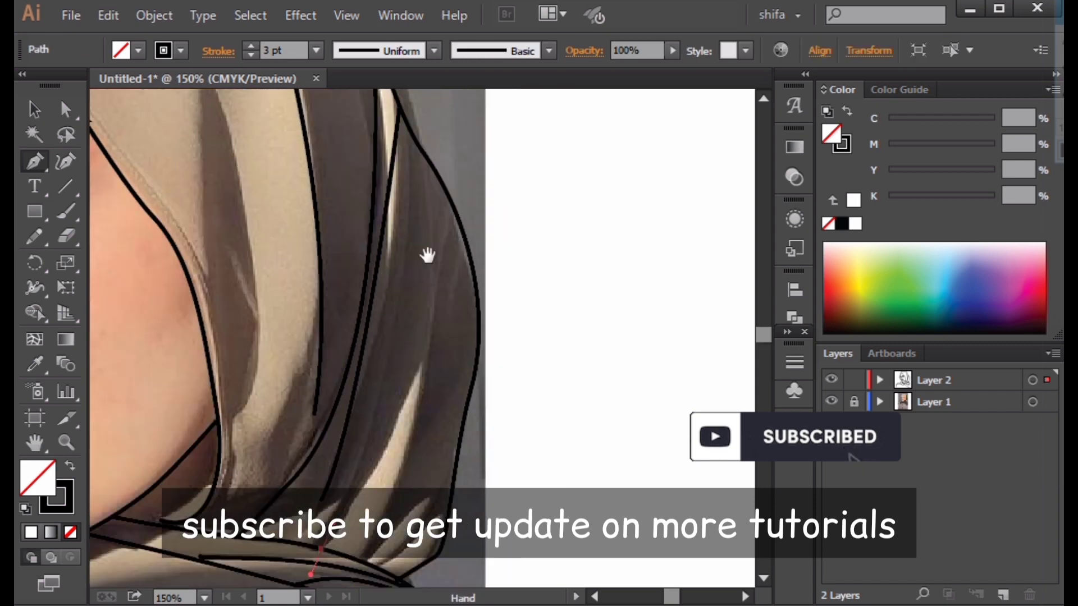
left_click_drag(414, 174, 427, 404)
mouse_move(413, 402)
left_mouse_down()
mouse_move(393, 96)
mouse_move(414, 229)
left_mouse_up()
key("ctrl+z")
left_click_drag(433, 431, 400, 97)
left_click(388, 292, "ctrl")
Trace a shorter scarf fold rising from the neck wrap along the bright highlight near the outer edge.
left_click(336, 480)
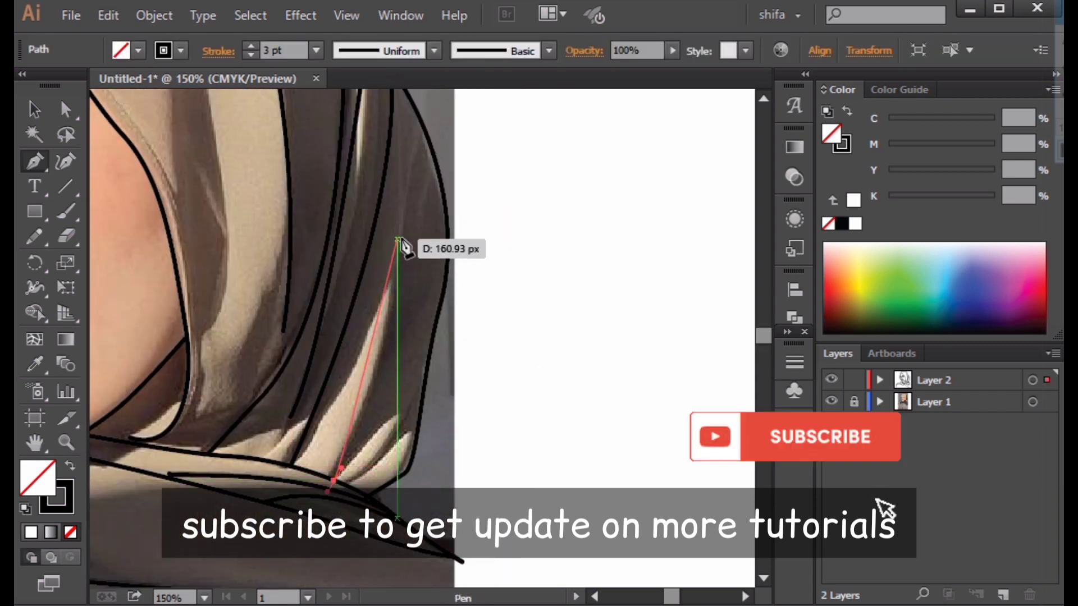
left_click_drag(398, 236, 398, 140)
left_click(410, 292, "ctrl")
left_click_drag(433, 342, 435, 255)
left_click(457, 284, "ctrl")
Hide the photo layer to check the traced scarf folds, and show it again.
scroll(466, 314, "down", 3)
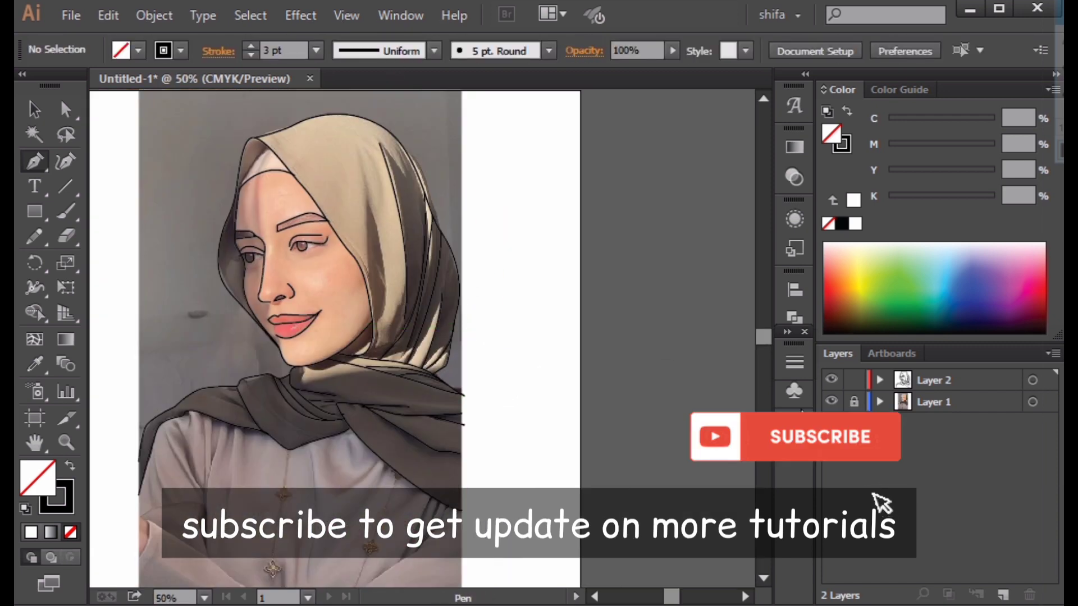
left_click(831, 401)
left_click(831, 401)
Trace the fold on the scarf's light front panel, rising from the face edge beside the cheek.
scroll(432, 321, "up", 1)
left_click_drag(432, 321, 489, 452)
scroll(402, 340, "up", 2)
left_click(400, 487)
left_click_drag(396, 200, 389, 123)
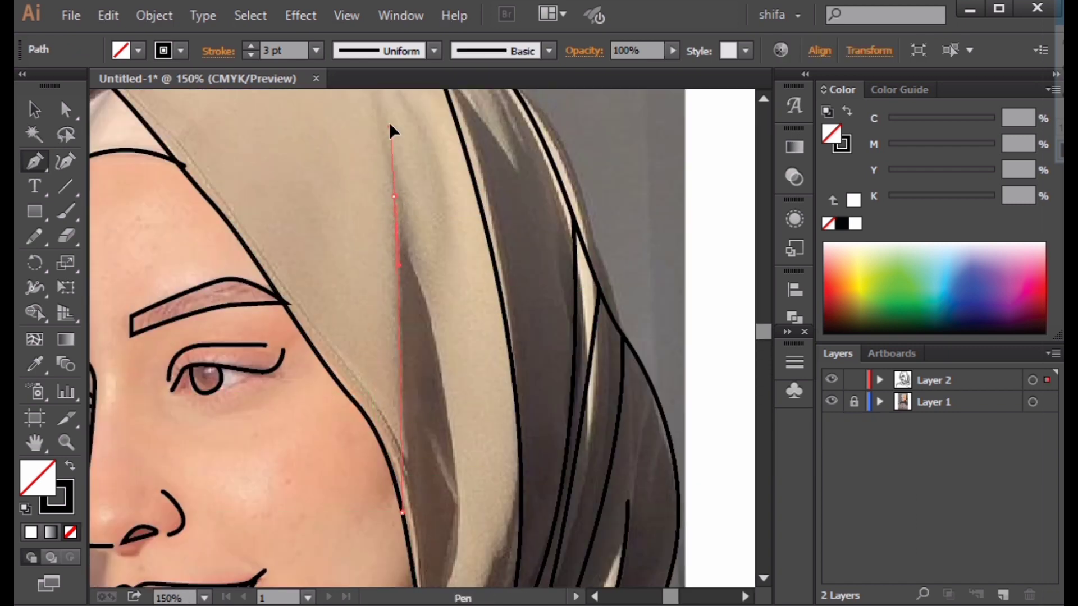
left_click(426, 270, "ctrl")
Trace the edge of the white undercap above the forehead, from the hairline up to the scarf's front edge.
scroll(433, 348, "down", 3)
scroll(291, 276, "up", 5)
left_click(309, 395)
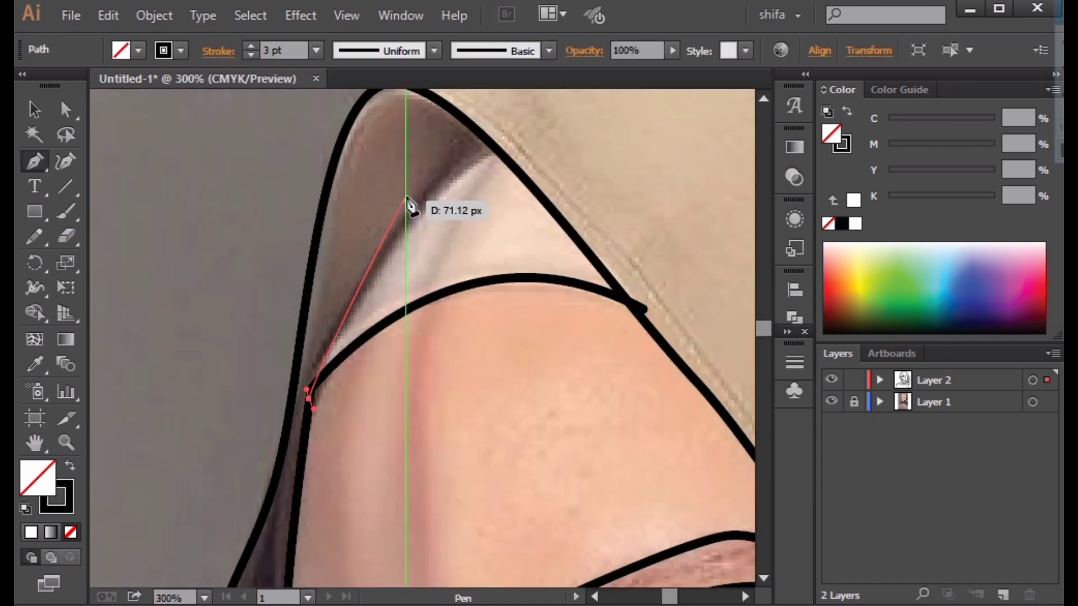
left_click_drag(440, 180, 498, 144)
left_click(525, 335, "ctrl")
left_click_drag(525, 334, 589, 241)
key("ctrl+z")
left_click_drag(435, 182, 357, 306)
left_click_drag(471, 161, 487, 152)
left_click(474, 161, "ctrl")
Hide the photo layer to check the whole line drawing, and show it again.
left_click_drag(310, 459, 418, 243)
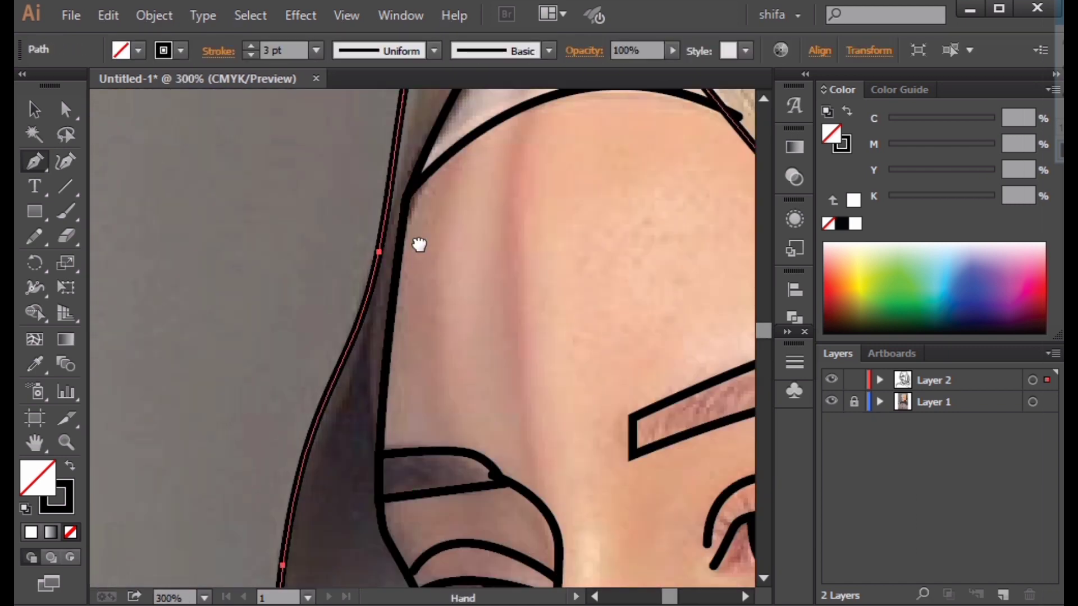
scroll(406, 258, "down", 5)
left_click(831, 402)
scroll(626, 393, "down", 1)
left_click(636, 371, "ctrl")
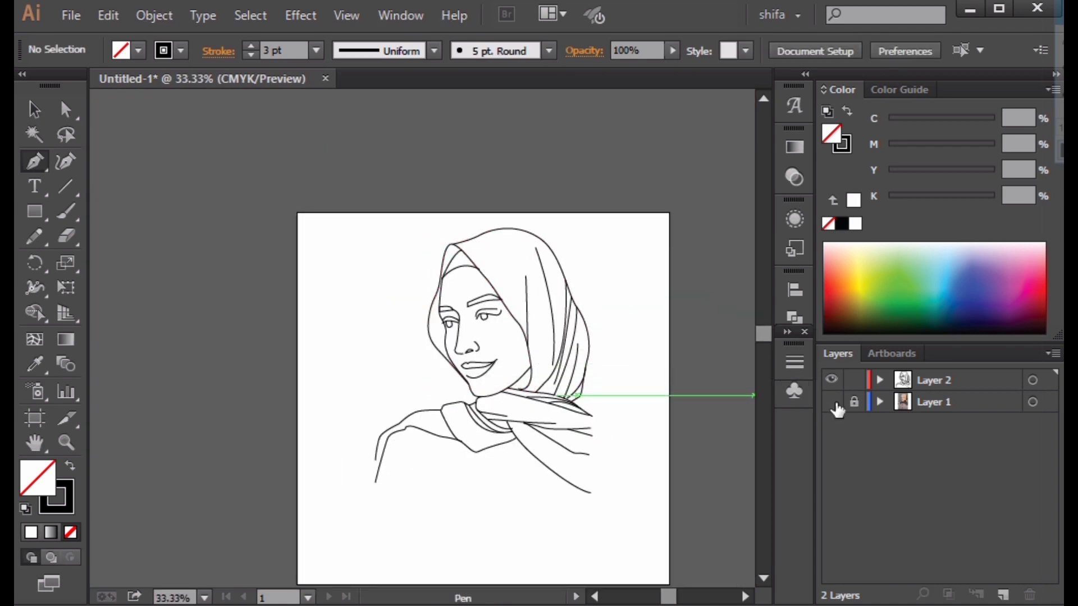
left_click(831, 402)
Continue the shoulder line straight down along the photo's left edge to the sleeve hem.
scroll(393, 466, "up", 4)
left_click_drag(301, 448, 345, 240)
left_click(338, 202)
left_click(338, 266)
left_click(250, 258, "ctrl")
left_click_drag(393, 107, 265, 257)
Trace two slanting folds on the upper sleeve that run from the shoulder down to the armpit.
left_click(291, 166)
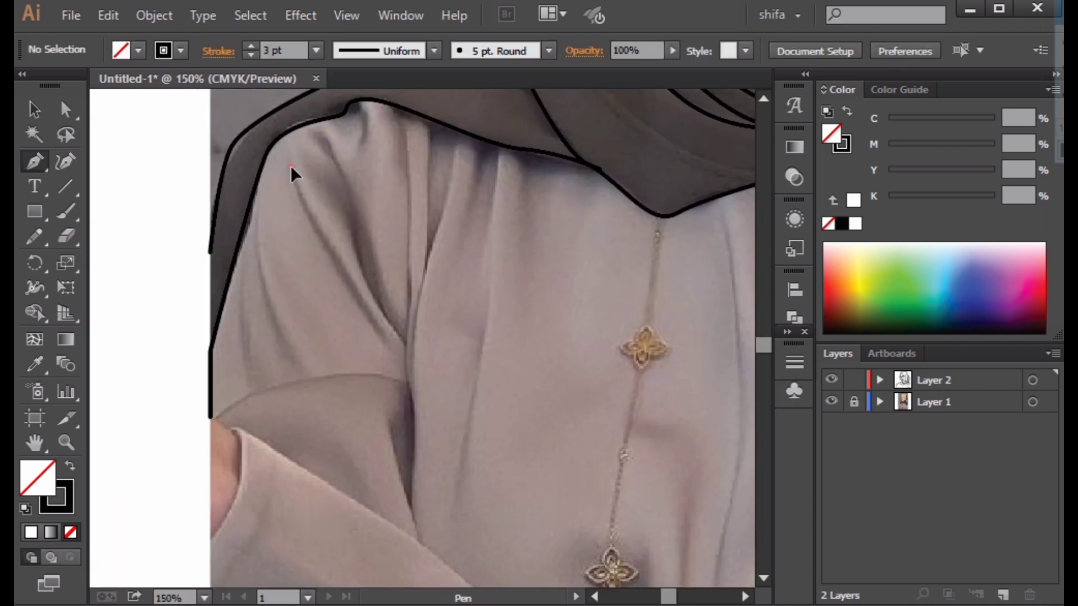
left_click(409, 354)
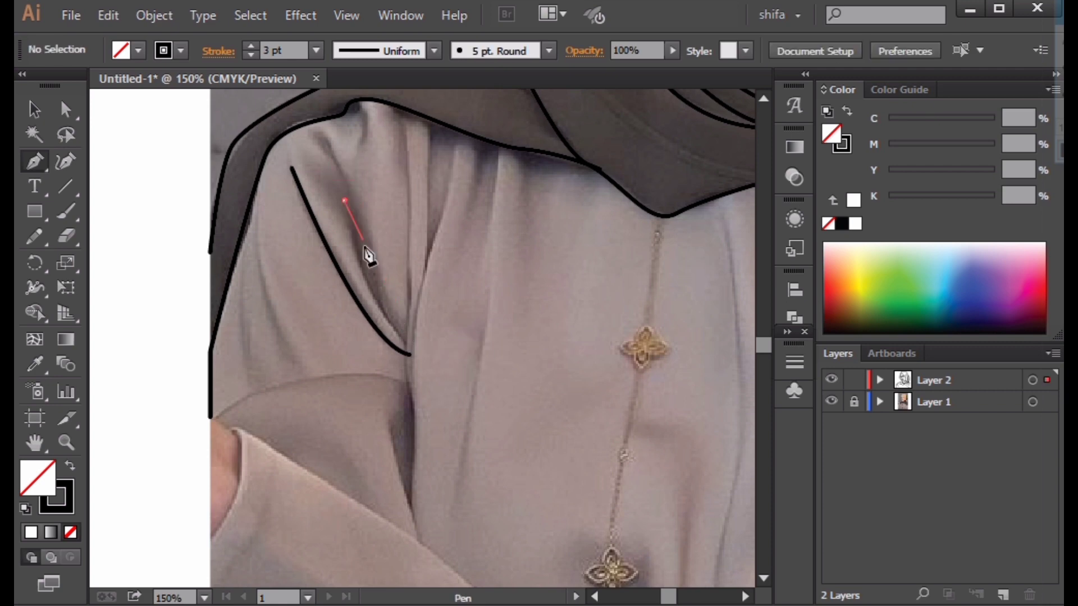
left_click(408, 347)
left_click(472, 362, "ctrl")
Trace a straight fold from the scarf to the armpit and a curved fold continuing past it down the sleeve's side.
left_click(401, 110)
left_click(408, 348)
left_click(436, 361, "ctrl")
left_click(454, 128)
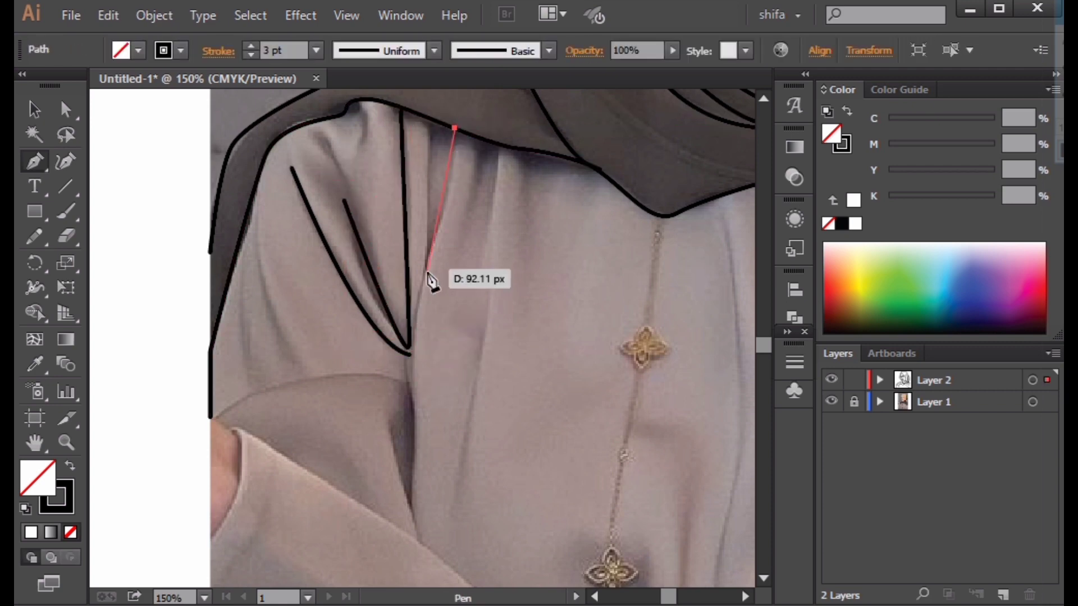
left_click_drag(415, 350, 434, 258)
left_click_drag(422, 361, 441, 401)
left_click(471, 360, "ctrl")
Trace a long curved fold from the scarf down the chest, and a shorter straight fold between it and the armpit.
left_click_drag(505, 169, 409, 397)
left_click(407, 209)
left_click_drag(410, 292, 442, 188)
left_click_drag(438, 281, 432, 340)
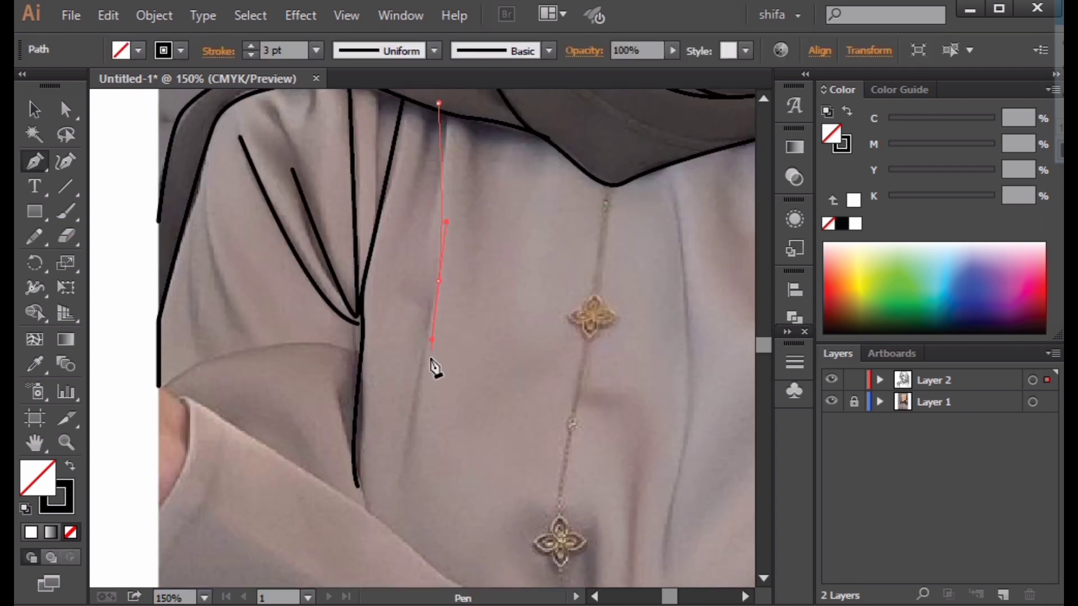
left_click(409, 487)
left_click(455, 360, "ctrl")
left_click_drag(438, 192, 412, 280)
left_click(402, 190)
left_click(373, 346)
left_click(360, 363, "ctrl")
Trace a fold from the shoulder edge down the upper sleeve and the arched sleeve hem below it.
left_click_drag(178, 296, 309, 162)
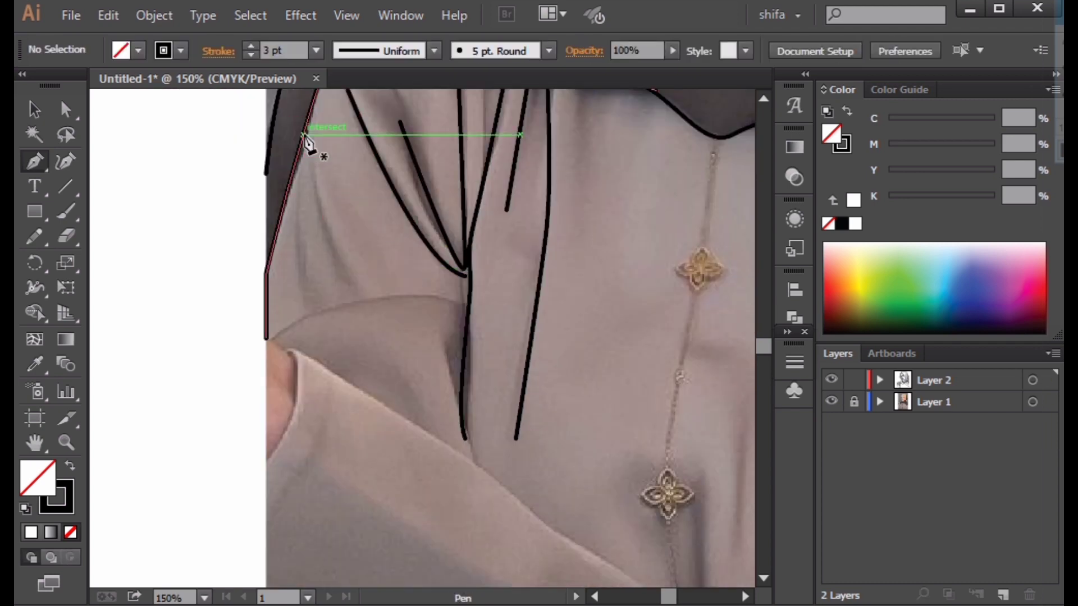
left_click_drag(387, 343, 370, 303)
left_click(256, 296)
left_click(505, 315, "ctrl")
Trace the curved upper edge of the sleeve on the picture's right, running down from the scarf's lower edge.
scroll(482, 332, "down", 4)
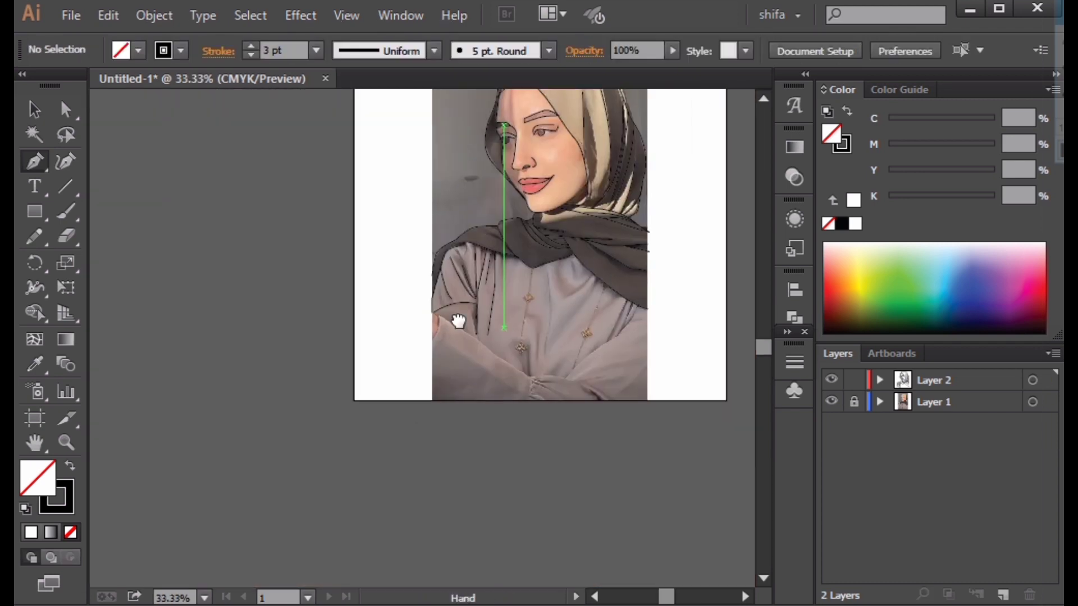
scroll(604, 331, "up", 3)
left_click_drag(662, 303, 427, 269)
scroll(460, 229, "up", 2)
left_click(487, 211)
left_click_drag(420, 319, 386, 340)
left_click(351, 395)
left_click(432, 396, "ctrl")
Trace two straight dress folds slanting down from the scarf's lower edge beside the sleeve on the picture's right.
left_click(451, 192)
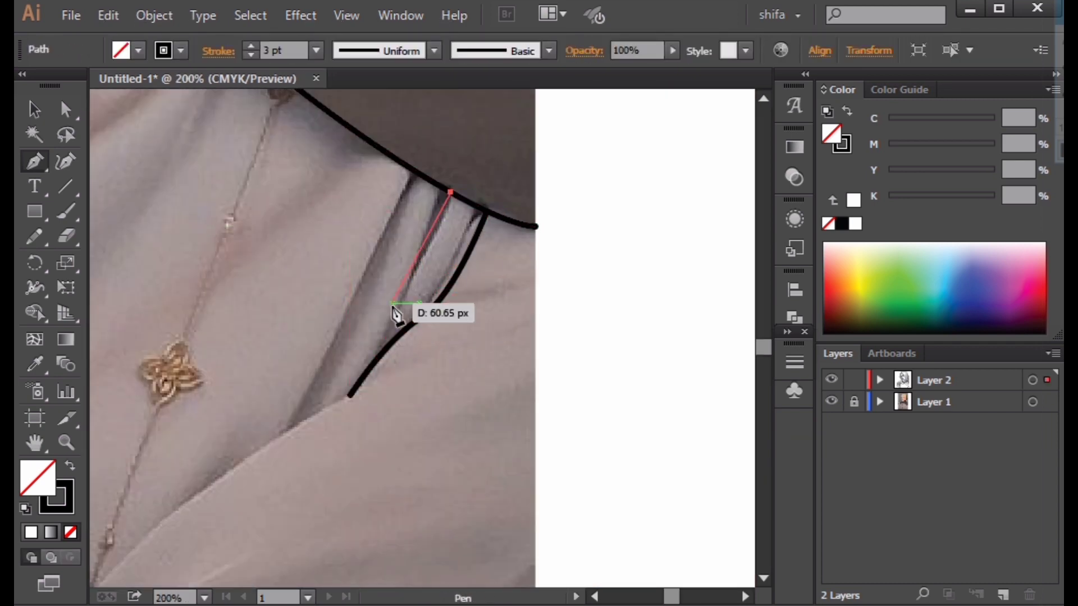
left_click(391, 326)
left_click(407, 360, "ctrl")
left_click(421, 180)
left_click(293, 425)
Extend the right-hand sleeve's upper edge diagonally down to where the arms cross.
left_click(351, 395)
left_click_drag(240, 498, 442, 287)
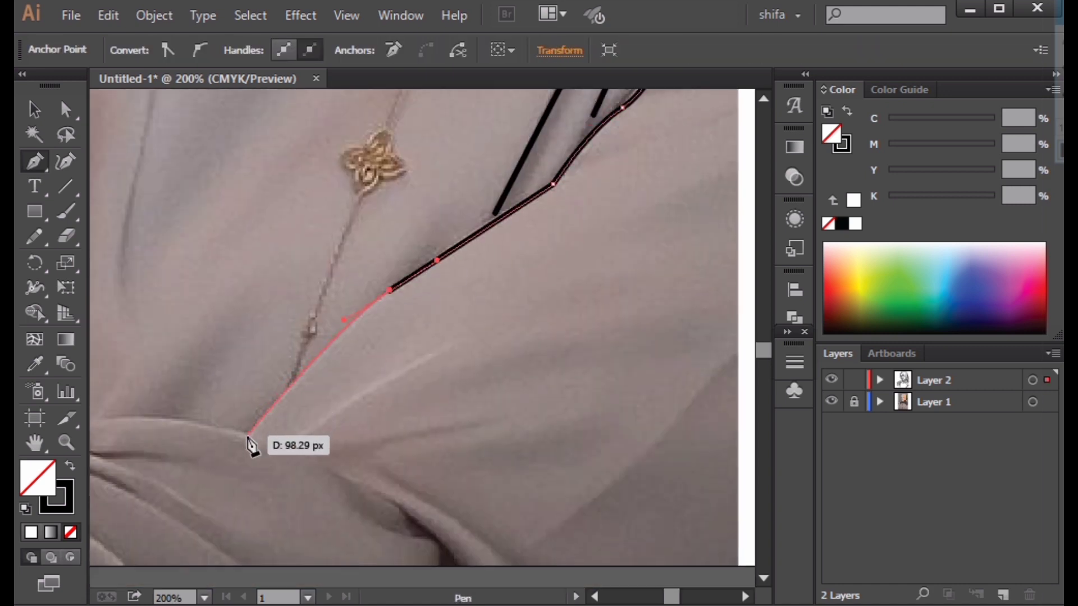
left_click(247, 437)
left_click_drag(247, 437, 336, 391)
left_click(270, 387, "ctrl")
Trace the nearly horizontal forearm edge from the end of the right-hand sleeve line to the other sleeve's cuff.
left_click(360, 390)
left_click(375, 337, "ctrl")
left_click_drag(376, 334, 650, 248)
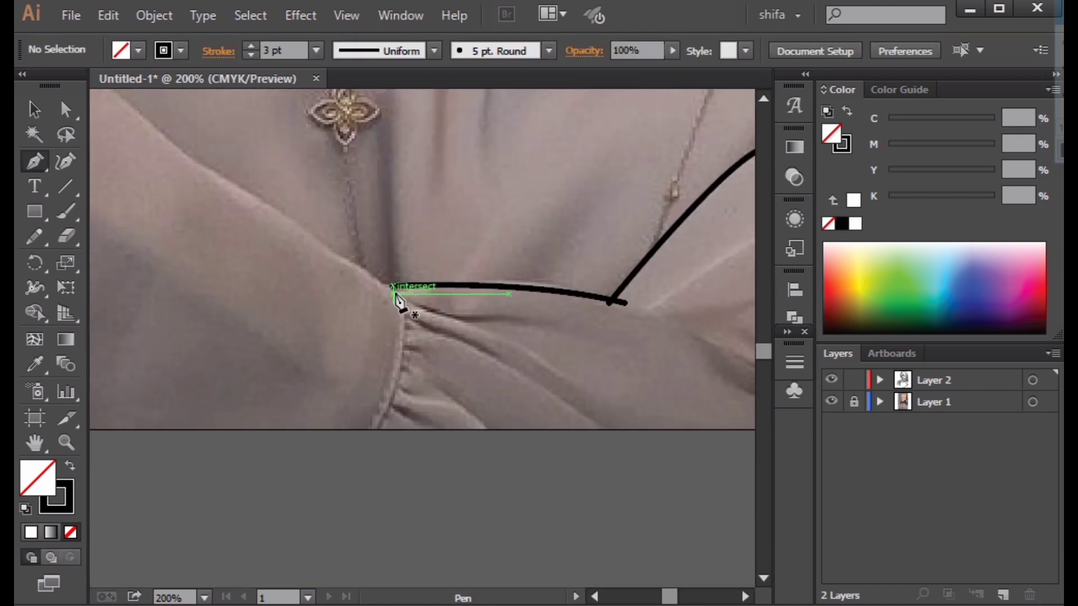
Trace the left-hand forearm's upper edge from the crossing point up to the sleeve's end, then its opening beside the skin.
left_click(395, 287)
left_click_drag(115, 89, 488, 343)
left_click_drag(247, 197, 325, 246)
left_click_drag(293, 225, 320, 270)
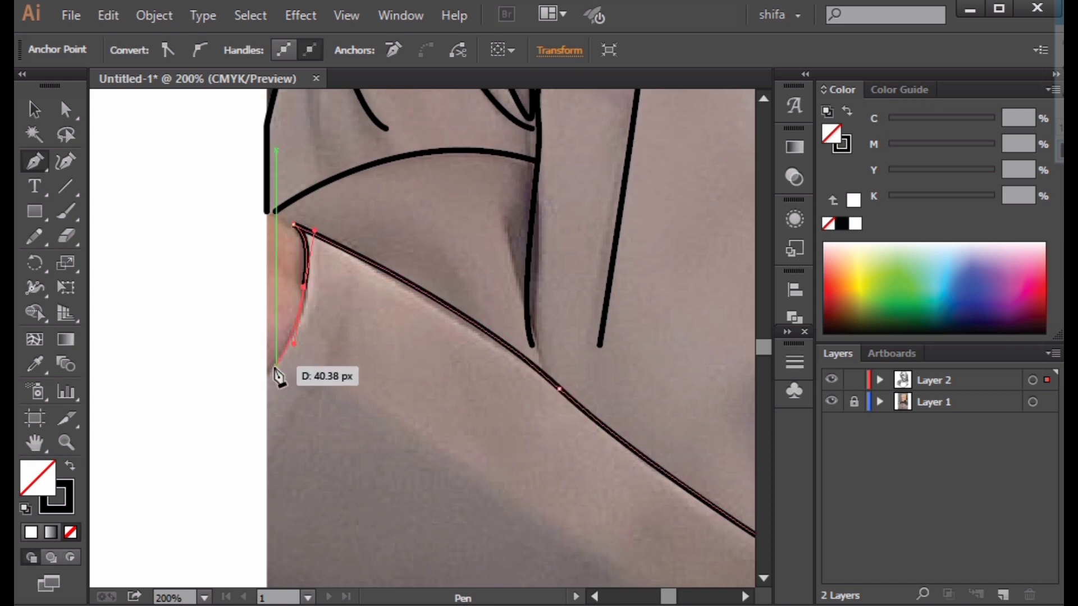
left_click(269, 370)
scroll(311, 368, "down", 3)
left_click(325, 407, "ctrl")
Hide the photo layer to check the traced sleeves, and show it again.
left_click(831, 401)
left_click(832, 402)
scroll(479, 442, "up", 4)
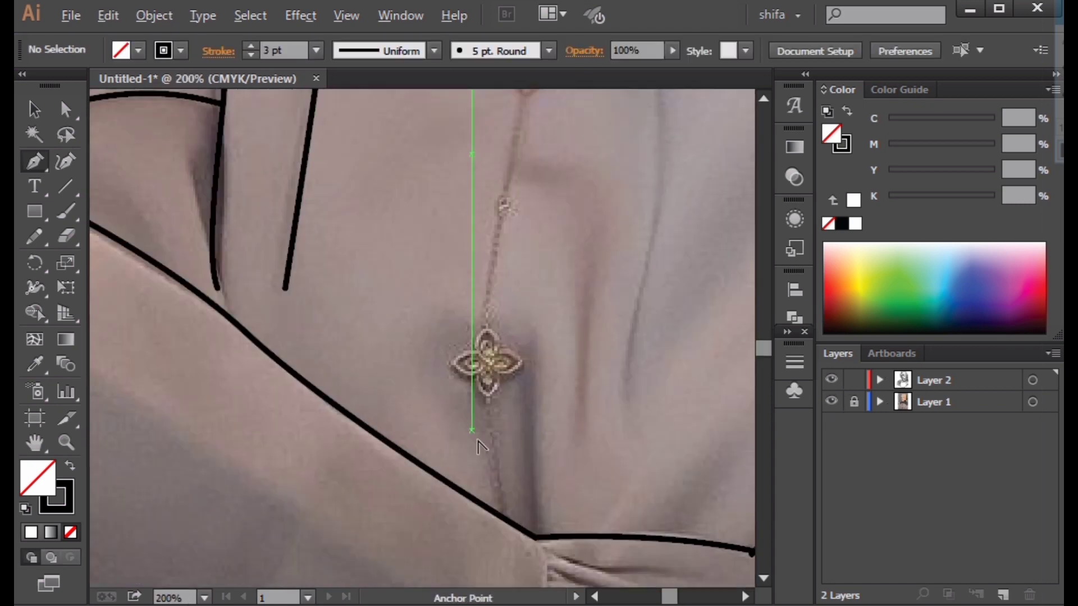
Trace the curved sleeve seam from the arms' crossing point down to the photo's lower edge.
left_click_drag(479, 445, 461, 207)
left_click(525, 298)
key("super")
key("super")
left_click(512, 326, "ctrl")
left_click(517, 301)
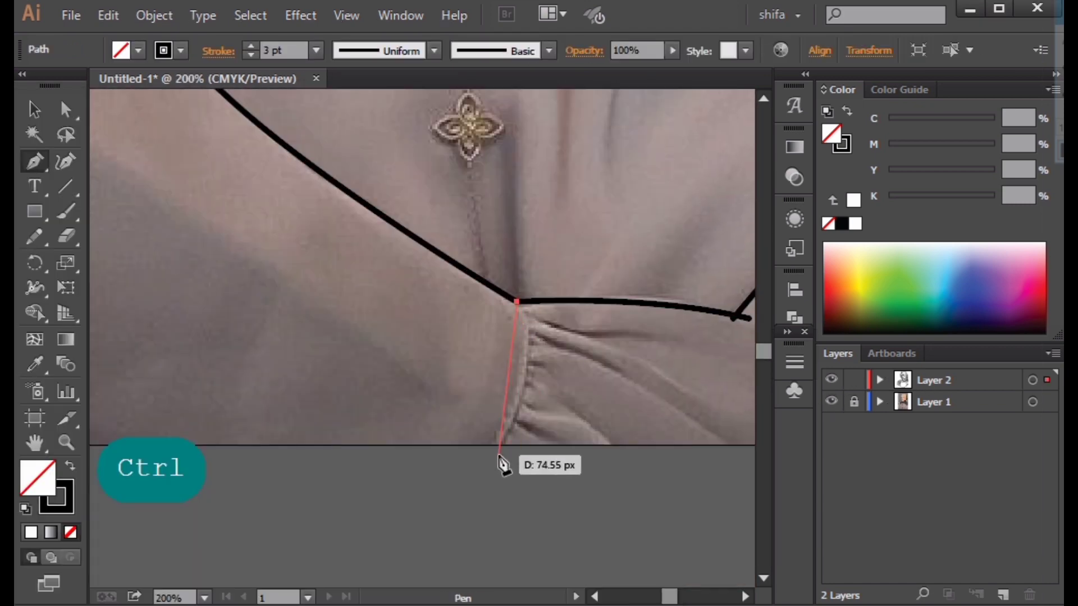
scroll(543, 481, "down", 2)
left_click(518, 462)
left_click(568, 483, "ctrl")
Trace a diagonal fold at the right-hand sleeve's lower edge and extend the forearm line outward past the sleeve junction.
scroll(568, 483, "down", 2)
scroll(696, 501, "up", 3)
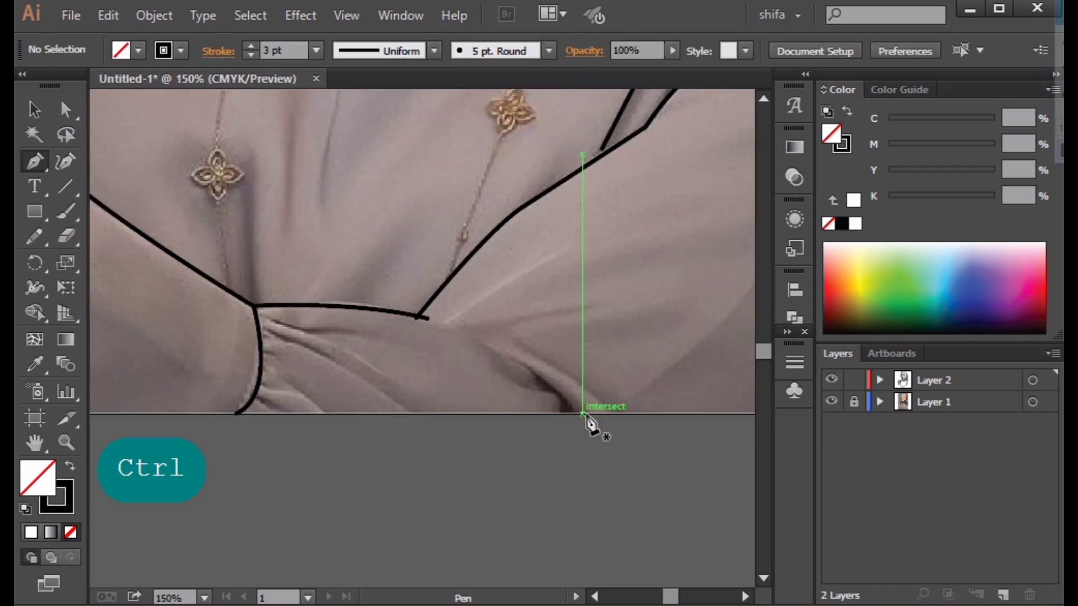
left_click_drag(489, 346, 449, 327)
left_click(449, 337, "ctrl")
left_click(427, 319)
left_click(566, 313)
left_click(526, 441, "ctrl")
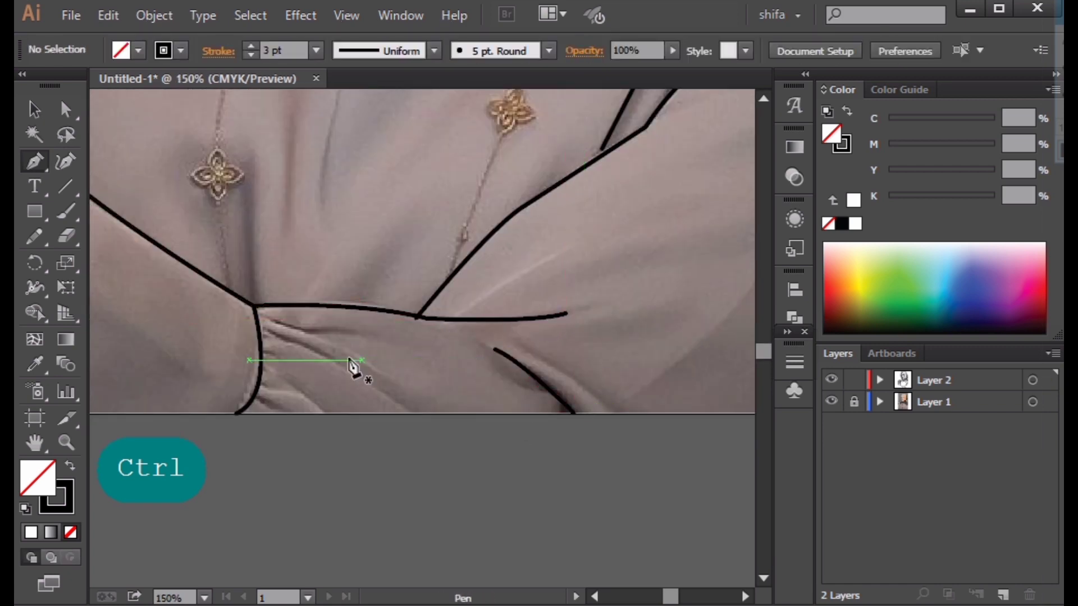
Trace two diagonal gather folds fanning out from the upper part of the curved sleeve seam.
left_click_drag(332, 341, 365, 360)
left_click(398, 375)
left_click(414, 349, "ctrl")
left_click(258, 329)
left_click(342, 367)
left_click(388, 375)
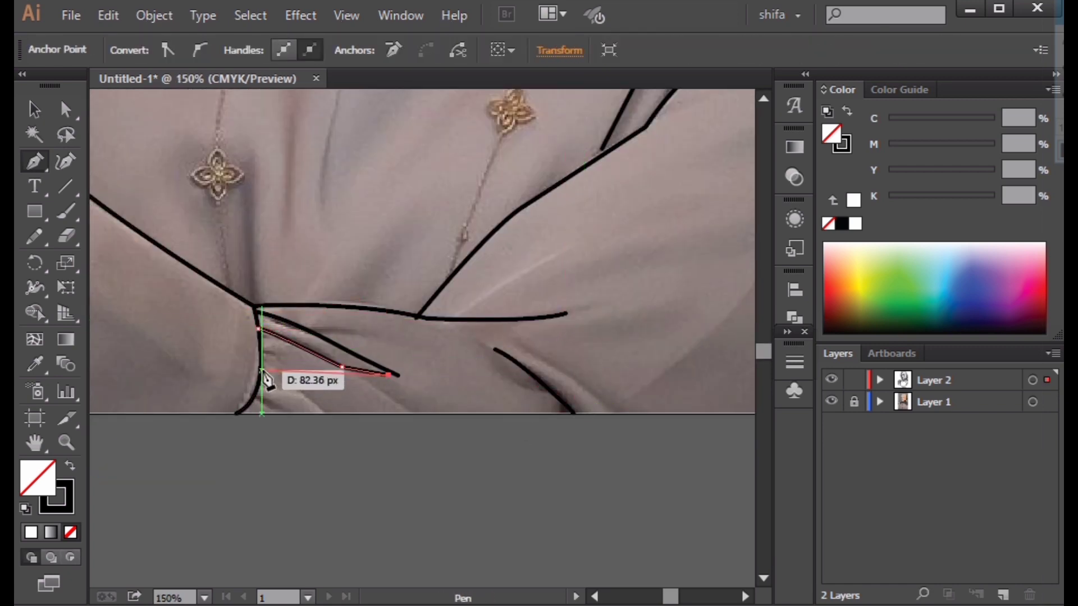
key("ctrl+z")
key("ctrl+z")
left_click(356, 397, "ctrl")
Trace three short gather lines along the lower part of the curved sleeve seam.
left_click(263, 350)
scroll(262, 350, "up", 3)
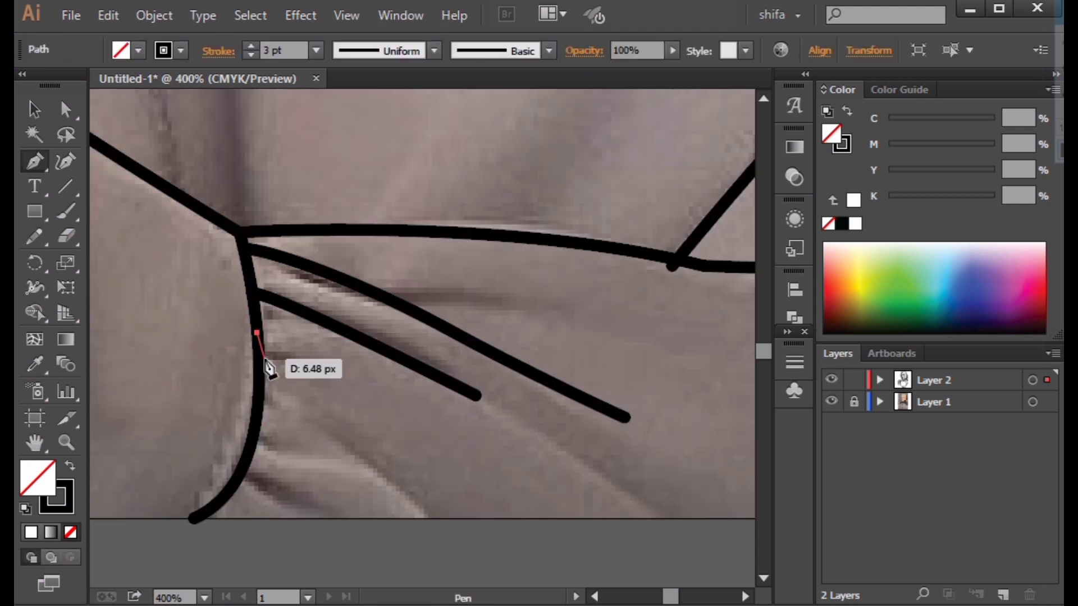
left_click(291, 350)
key("space")
left_click_drag(297, 395, 302, 308)
left_click(302, 309, "ctrl")
left_click(262, 351)
left_click(276, 359)
left_click(287, 371, "ctrl")
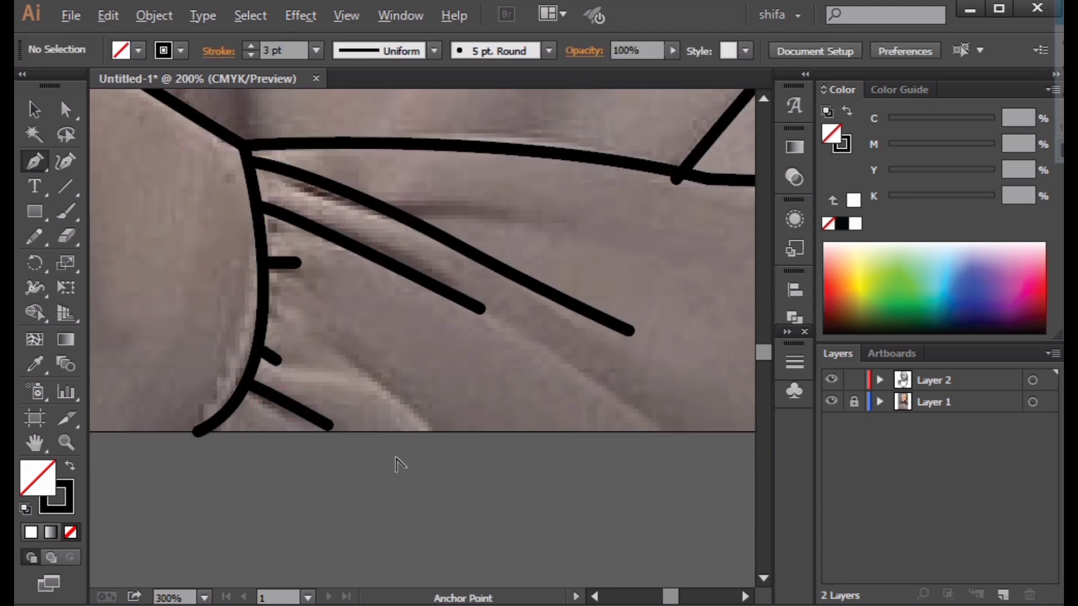
Hide the photo layer to check the line art with the sleeve gathers, and show it again.
scroll(396, 459, "down", 3)
left_click(832, 401)
scroll(555, 438, "down", 2)
key("space")
left_click_drag(556, 438, 488, 385)
left_click(832, 402)
scroll(508, 316, "up", 3)
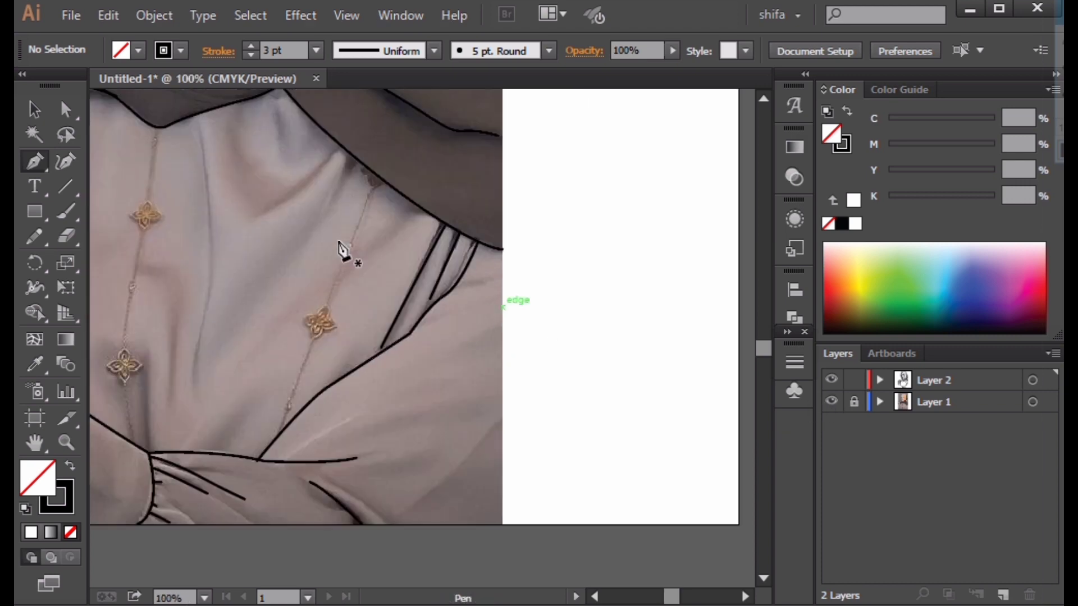
Trace a curved fold on the chest running down from the scarf's lower edge beside the right-hand necklace strand.
key("space")
left_click_drag(335, 136, 439, 174)
scroll(440, 174, "up", 1)
key("ctrl+z")
left_click_drag(334, 292, 269, 301)
left_click(490, 310, "ctrl")
key("space")
left_click_drag(491, 310, 454, 160)
scroll(454, 161, "down", 1)
scroll(596, 421, "down", 2)
left_click_drag(432, 348, 400, 398)
scroll(400, 351, "up", 2)
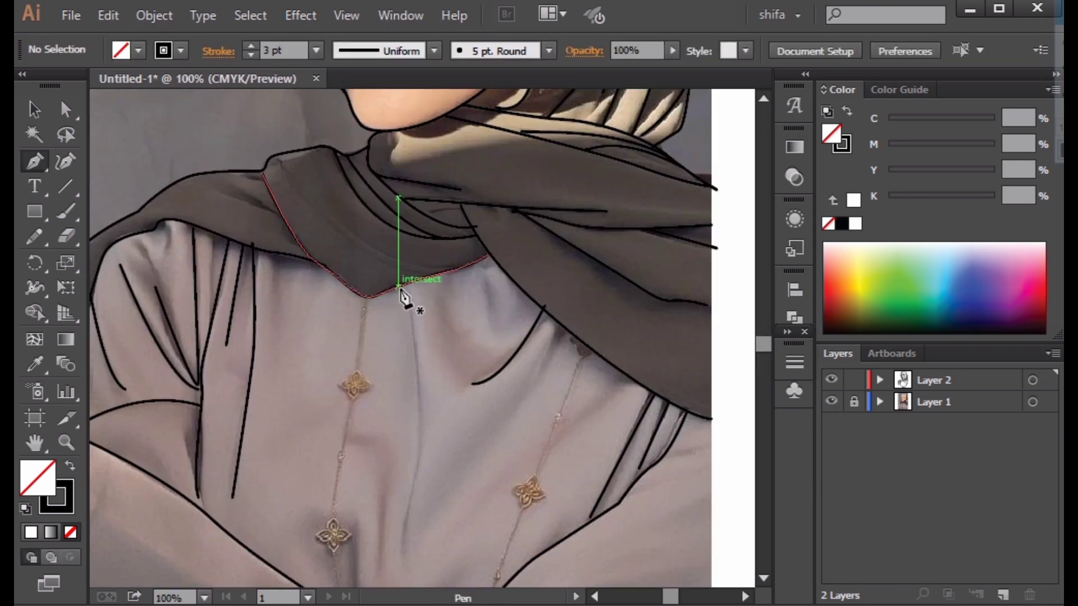
Trace a long vertical fold down the middle of the chest from the scarf's lower edge.
left_click(399, 285)
key("space")
left_click_drag(416, 505, 447, 362)
left_click_drag(452, 286, 444, 324)
left_click(435, 417)
scroll(489, 413, "down", 4)
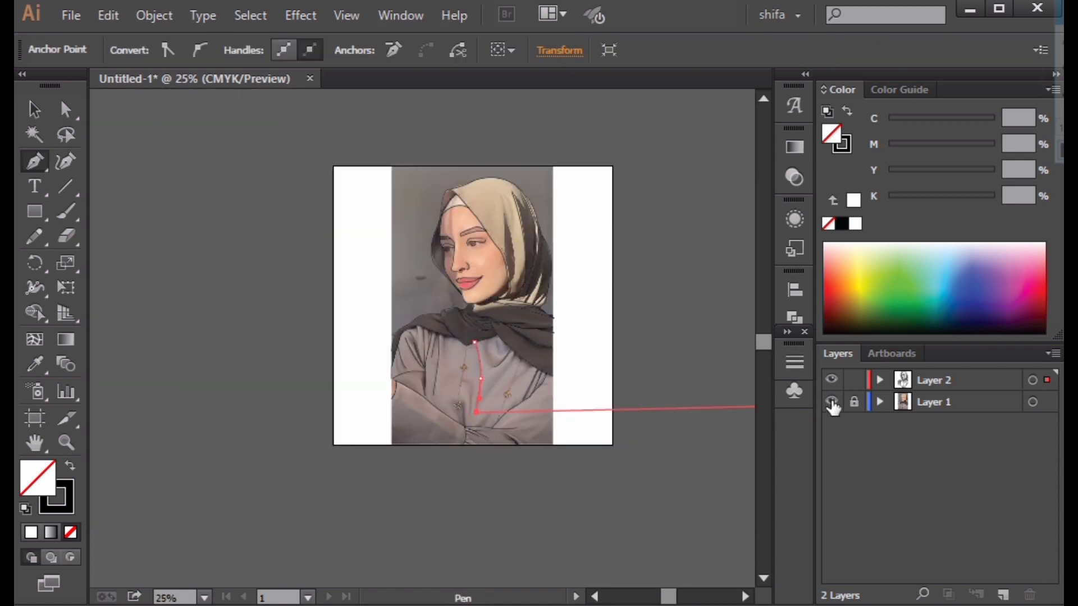
Hide the photo layer and delete the two chest folds below the scarf.
left_click(831, 401)
left_click(584, 360, "ctrl")
scroll(535, 349, "up", 1)
key("Delete")
left_click(493, 361)
key("Delete")
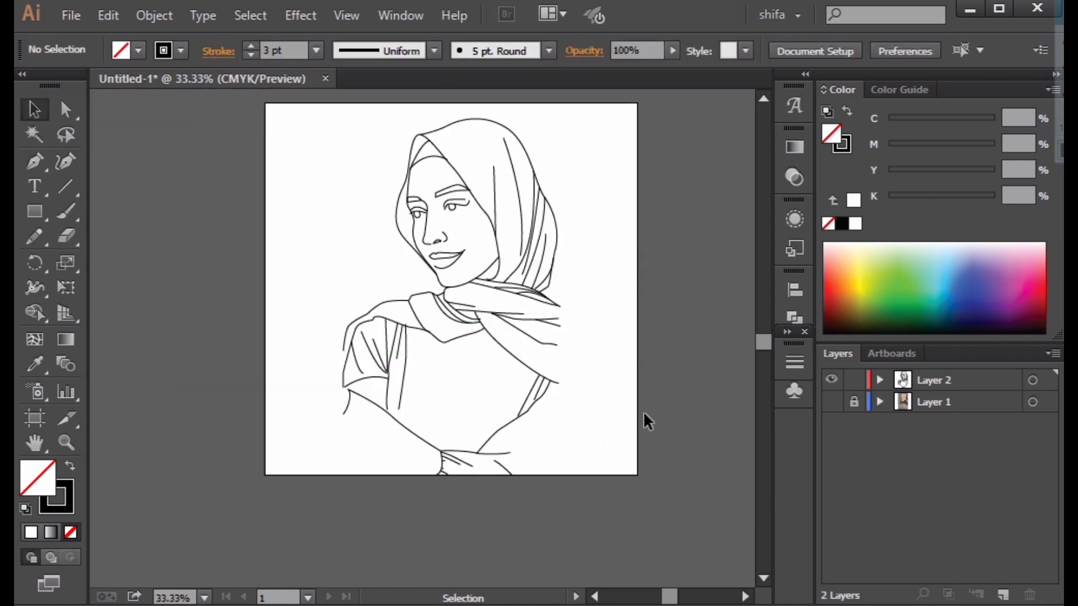
Trace a short curved eyelash rising from the upper lid line above the inner part of the right-hand eye.
key("ctrl+1")
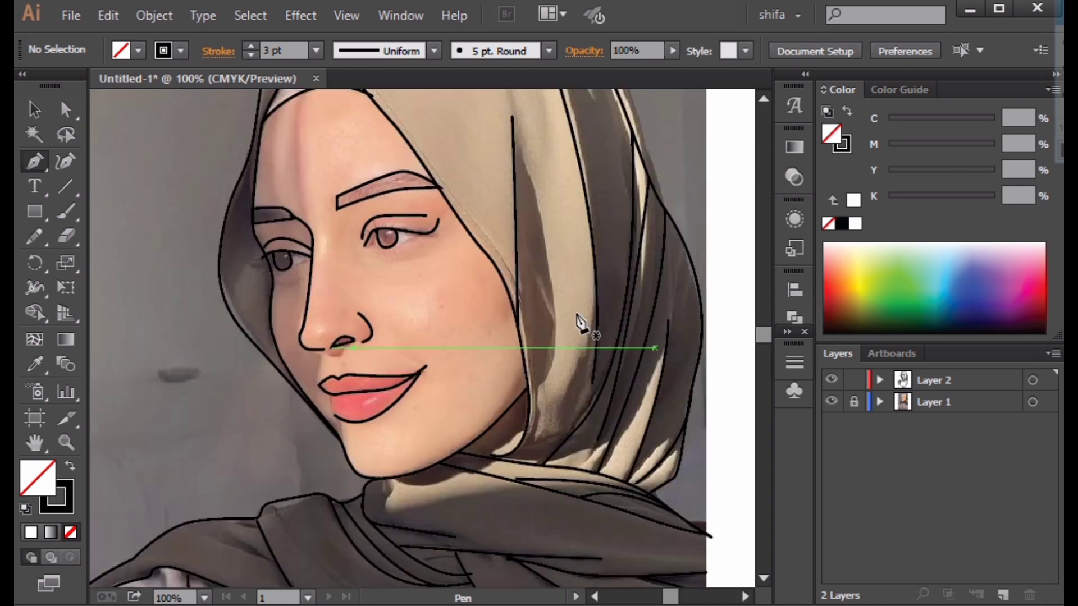
key("ctrl+equal")
key("ctrl+equal")
key("ctrl+equal")
key("ctrl+equal")
scroll(404, 262, "up", 2)
left_click(400, 267)
left_click(361, 214)
key("ctrl+z")
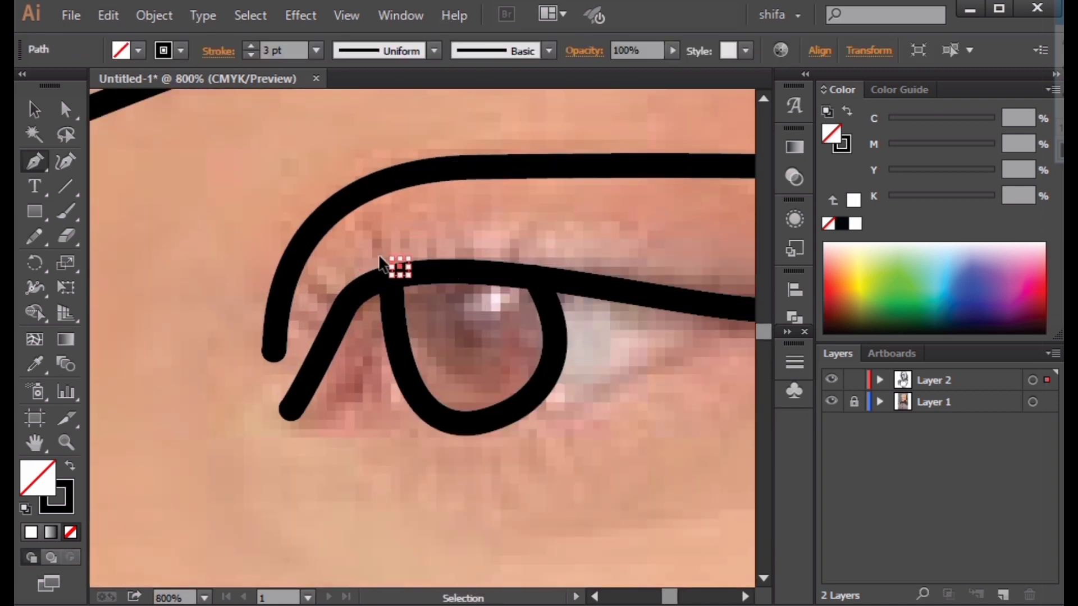
left_click_drag(363, 224, 353, 196)
Set the eyelash's stroke to 2 pt with round caps.
left_click(794, 362)
scroll(653, 372, "down", 3)
scroll(651, 372, "up", 1)
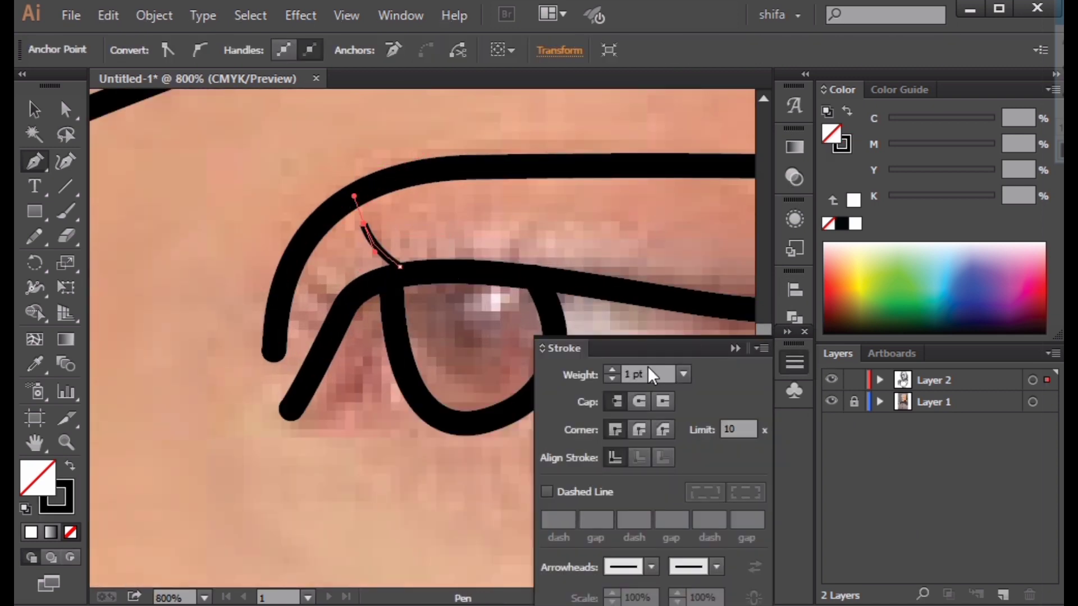
left_click(472, 235, "ctrl")
left_click_drag(458, 279, 275, 390)
left_click(639, 401)
left_click(275, 440, "ctrl")
left_click(274, 390)
left_click_drag(315, 353, 300, 283)
key("ctrl+z")
key("ctrl+z")
key("ctrl+z")
key("ctrl+z")
key("ctrl+z")
key("ctrl+z")
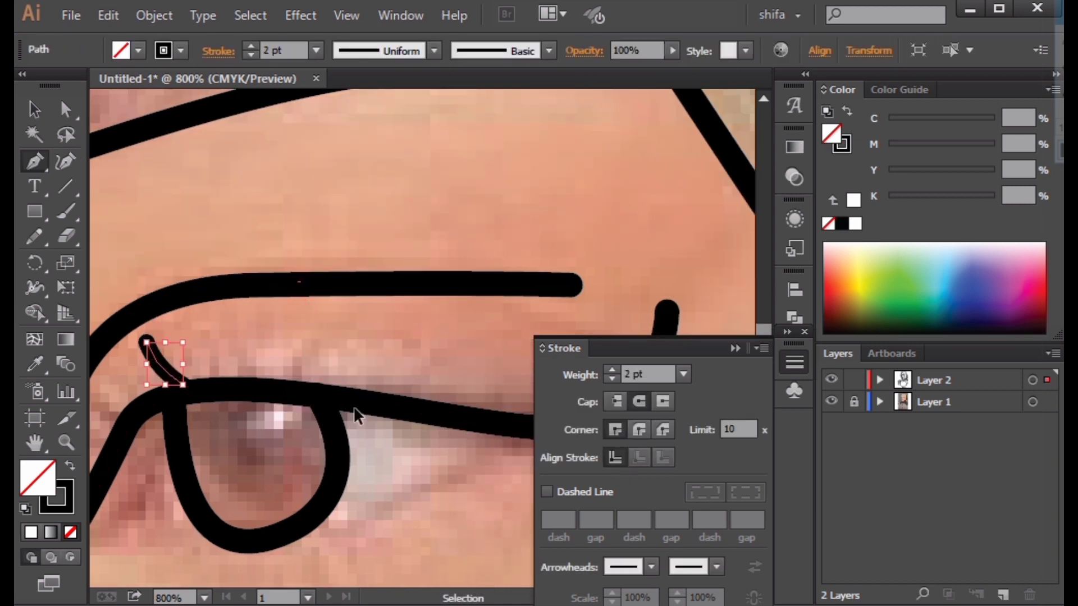
Trace three short curved eyelashes along the outer part of the right-hand eye's upper lid with a 2 pt stroke.
left_click_drag(409, 404, 320, 378)
left_click(318, 384)
left_click_drag(411, 302, 434, 241)
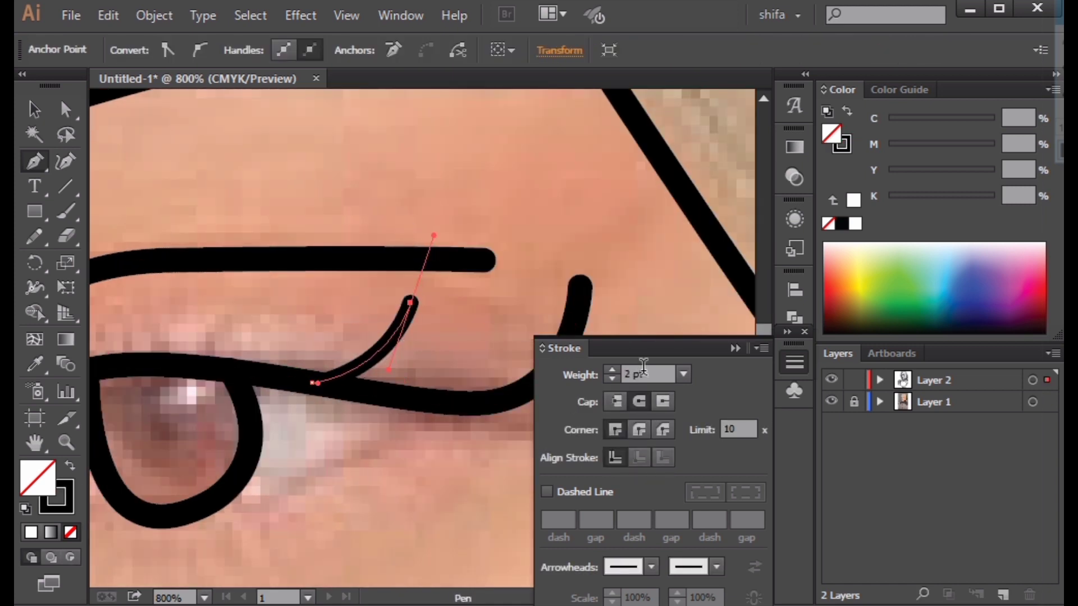
left_click(412, 402, "ctrl")
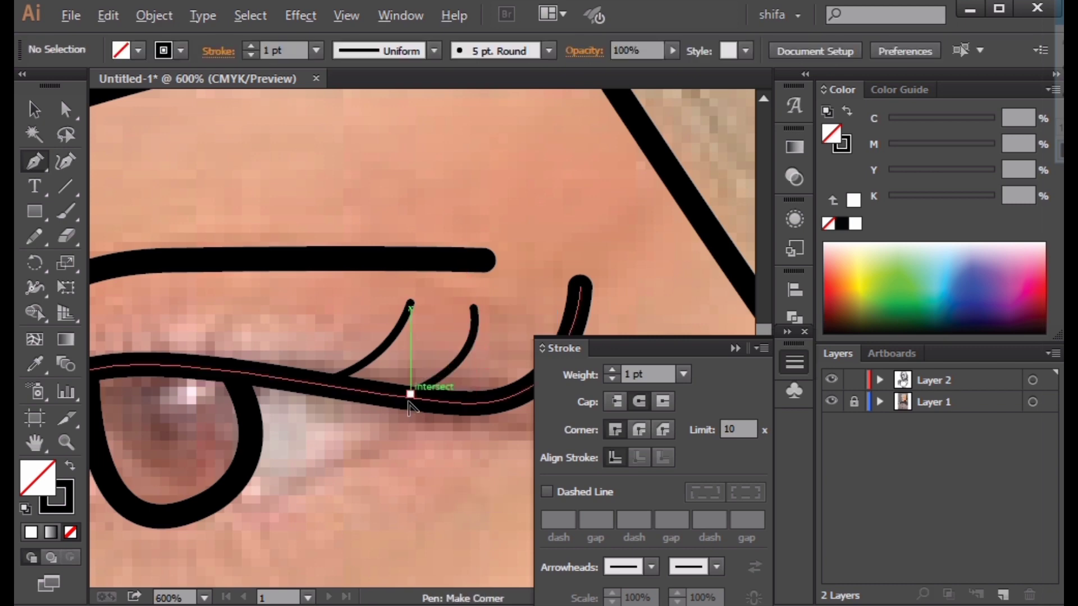
scroll(409, 402, "up", 1)
left_click_drag(407, 392, 387, 404)
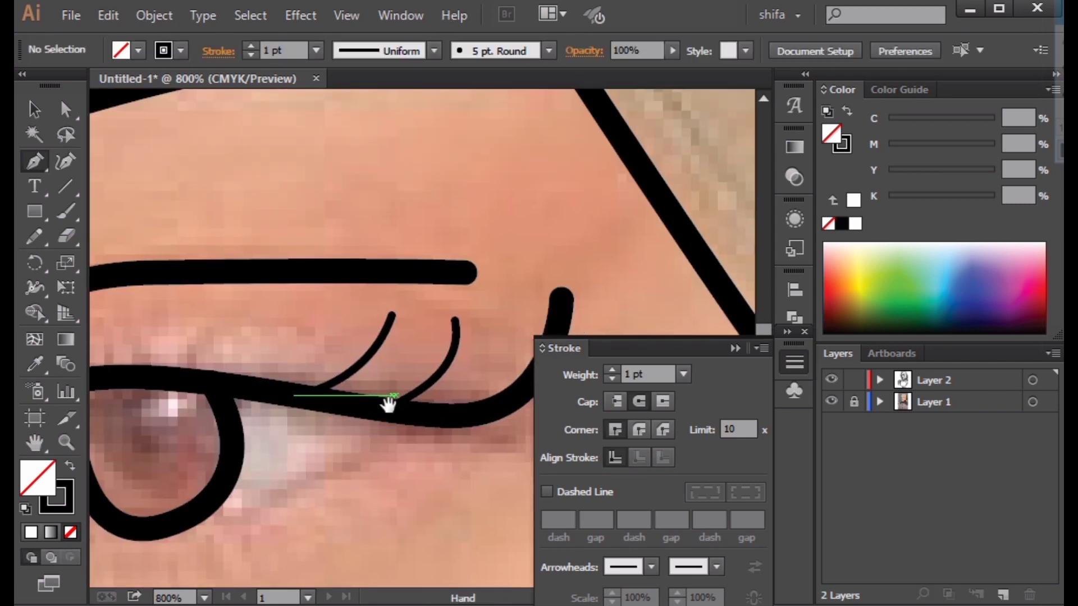
left_click(422, 386, "ctrl")
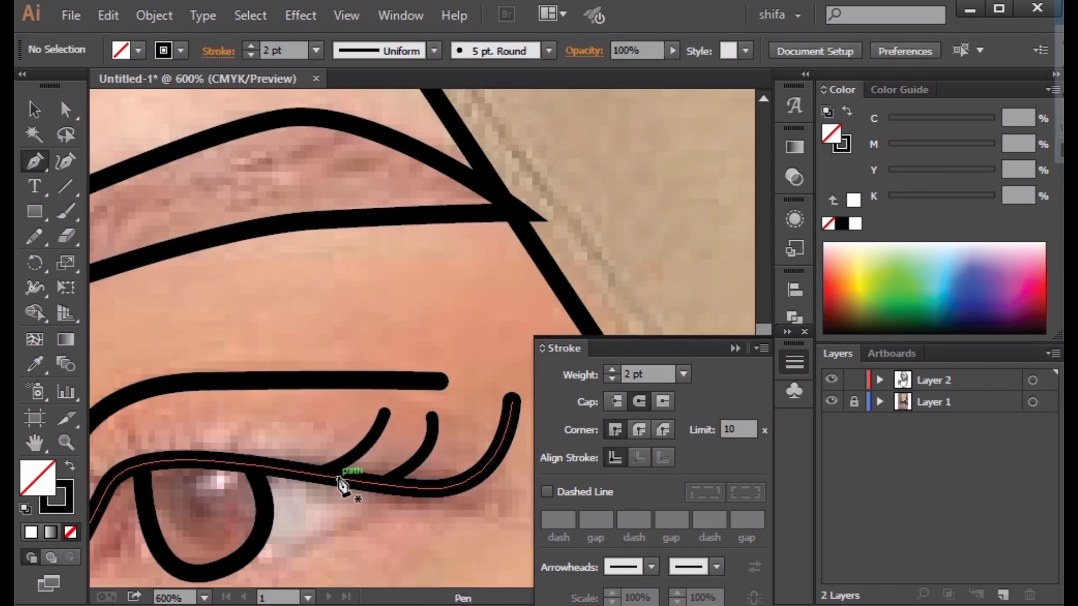
left_click(308, 472)
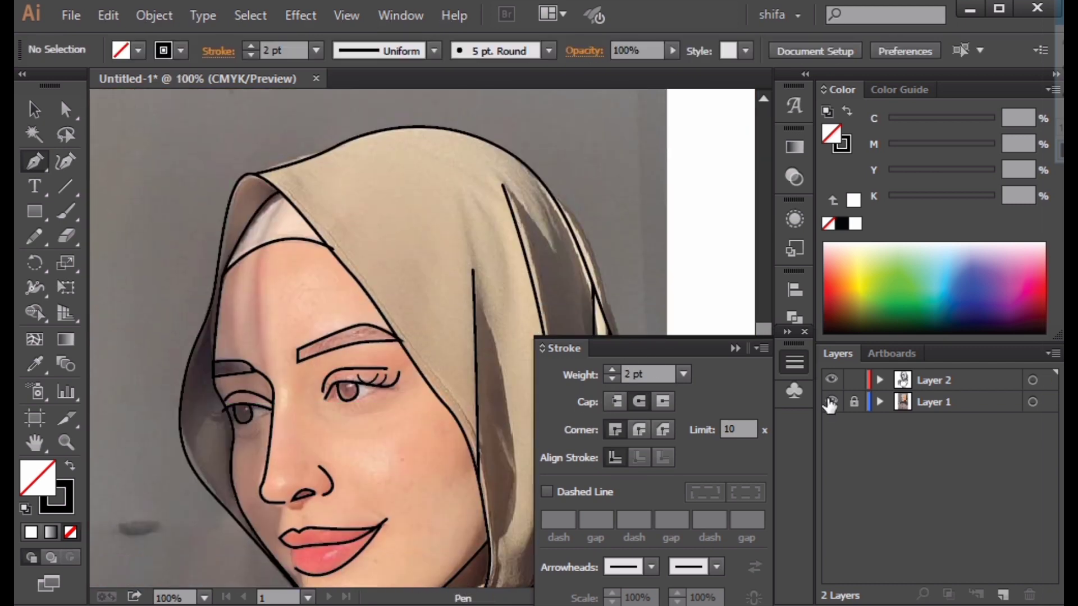
Hide the photo layer to check the eyelashes, remove them all and show the photo again.
left_click(832, 402)
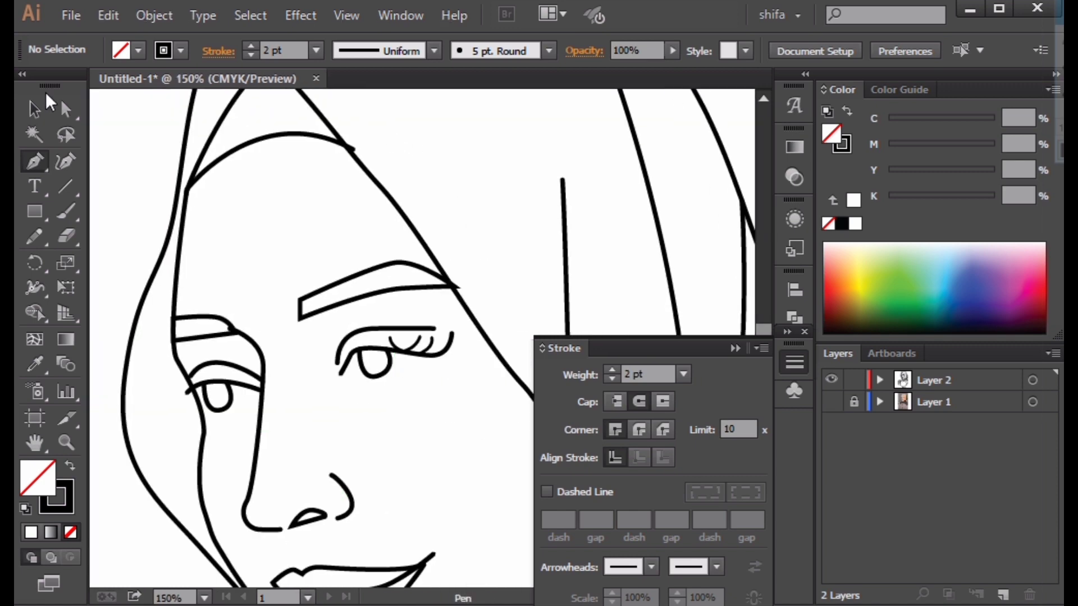
key("v")
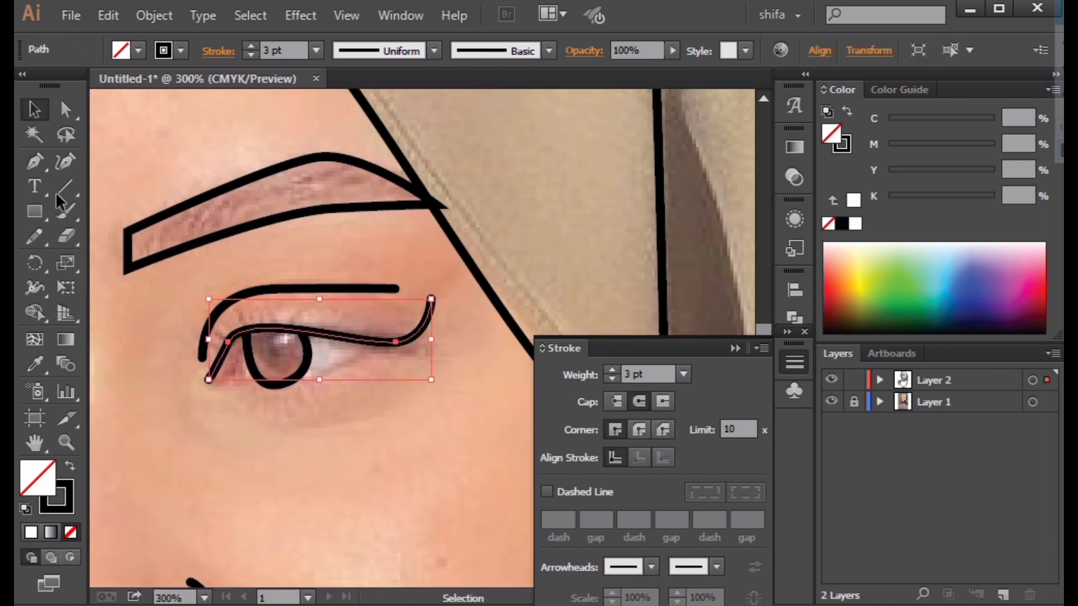
Lower the outer tip of the right-hand eye's upper eyelid line to flatten its upward flick.
key("a")
left_click_drag(431, 299, 423, 315)
left_click(450, 339)
key("ctrl+minus")
scroll(390, 351, "up", 2)
left_click(360, 335)
left_click(37, 312)
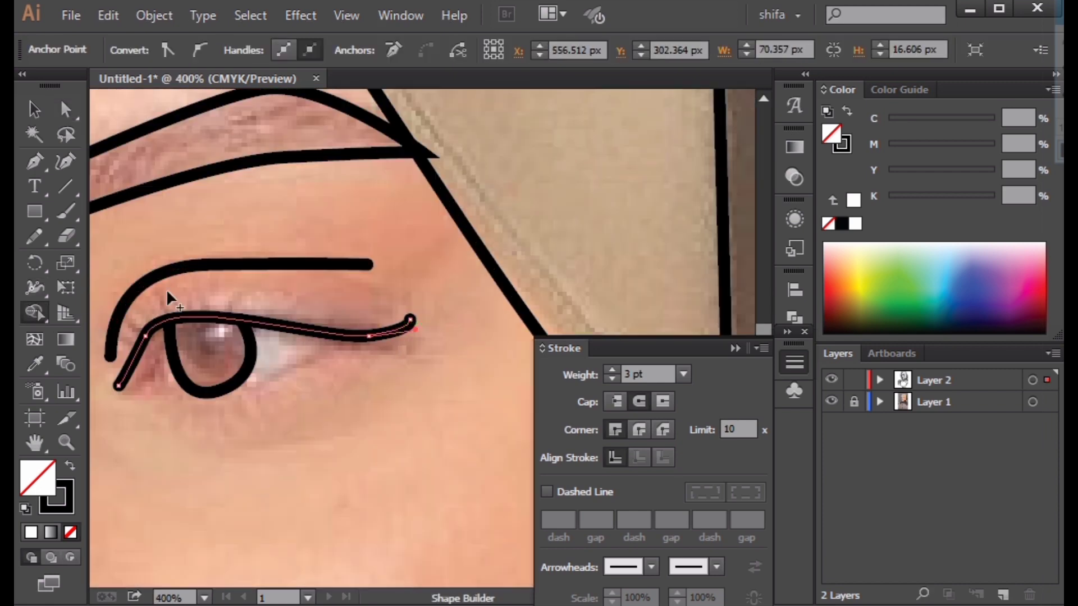
Try adjusting the eyelid line's thickness with the Width tool, and undo back to the line's original flick.
key("shift+w")
mouse_move(370, 336)
left_mouse_down()
mouse_move(374, 361)
mouse_move(347, 339)
left_mouse_up()
key("ctrl+z")
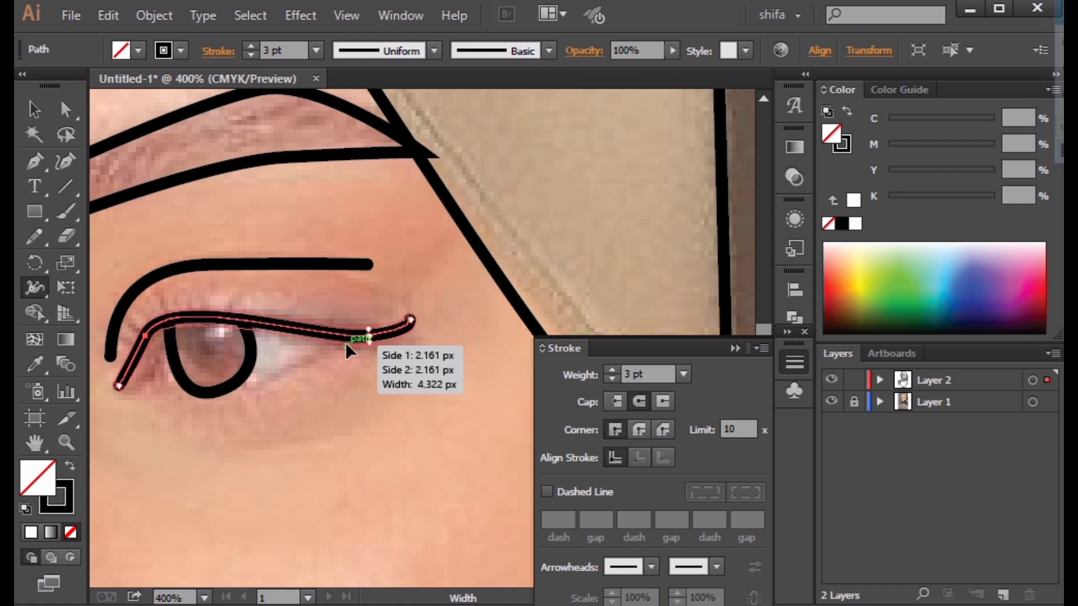
left_click_drag(410, 319, 420, 328)
key("ctrl+z")
key("ctrl+z")
Pull the eyelid line's outer tip down into a shallower flick and vary the line's thickness with the Width tool.
scroll(413, 313, "up", 2)
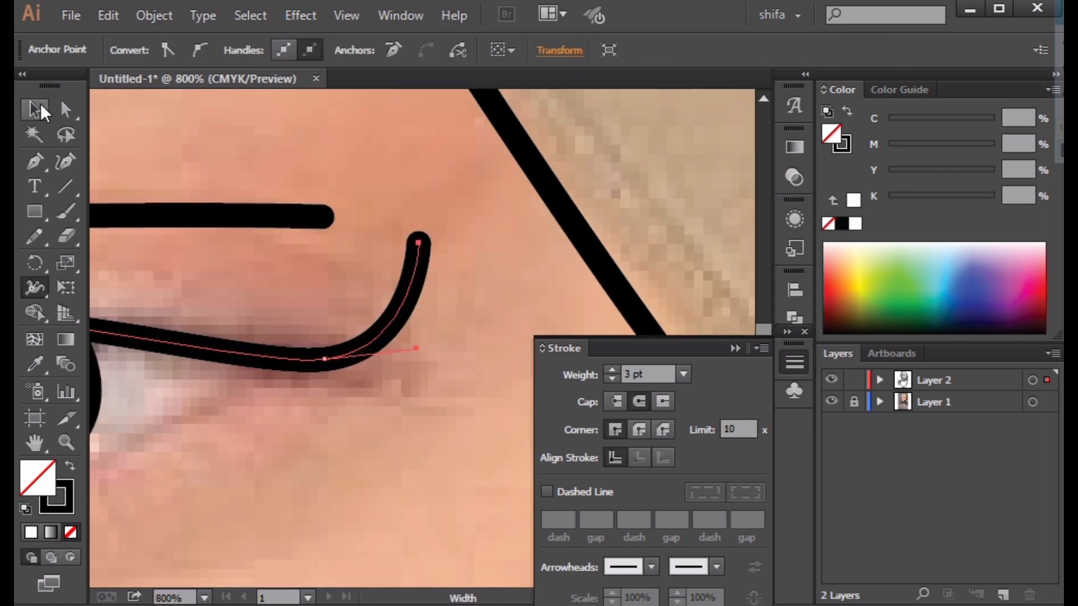
left_click_drag(413, 246, 423, 312)
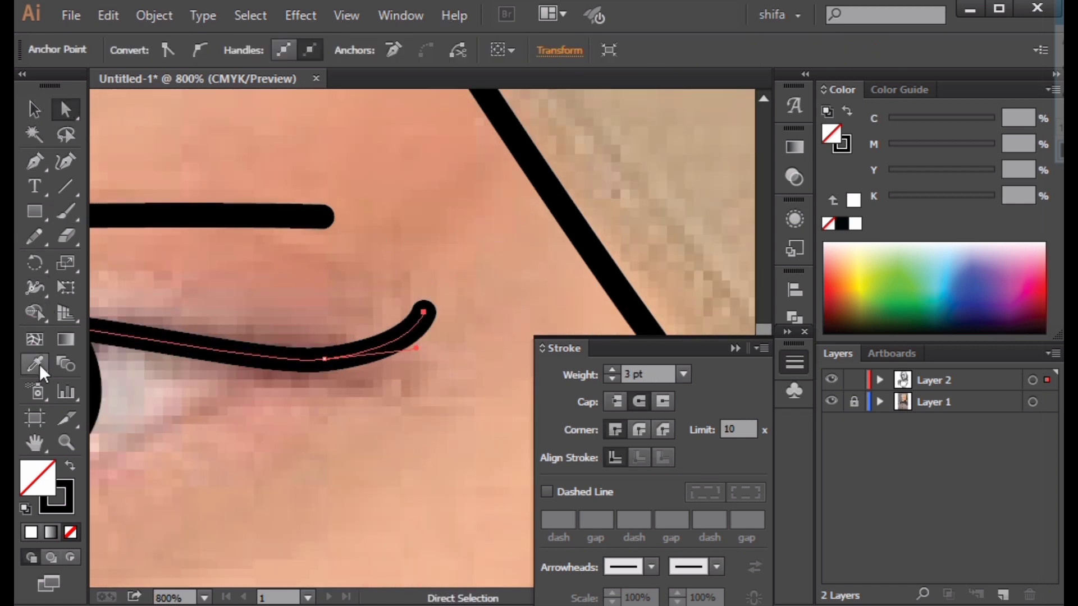
key("shift+w")
scroll(449, 337, "down", 4)
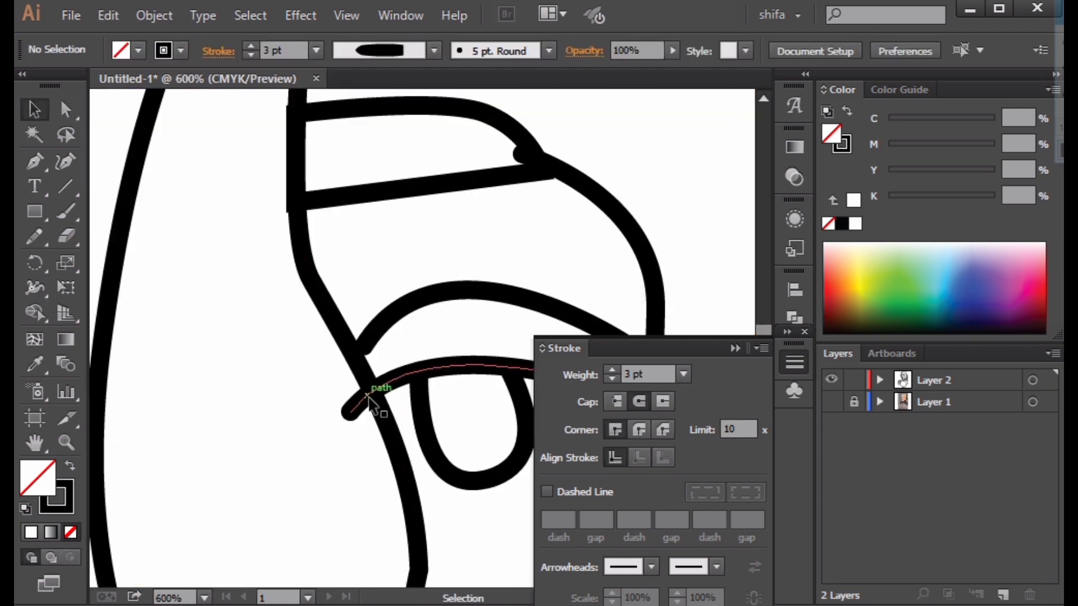
Select the left-hand eye's upper eyelid line and check the whole line art with the photo hidden.
left_click(369, 397)
left_click(322, 419)
scroll(320, 420, "down", 8)
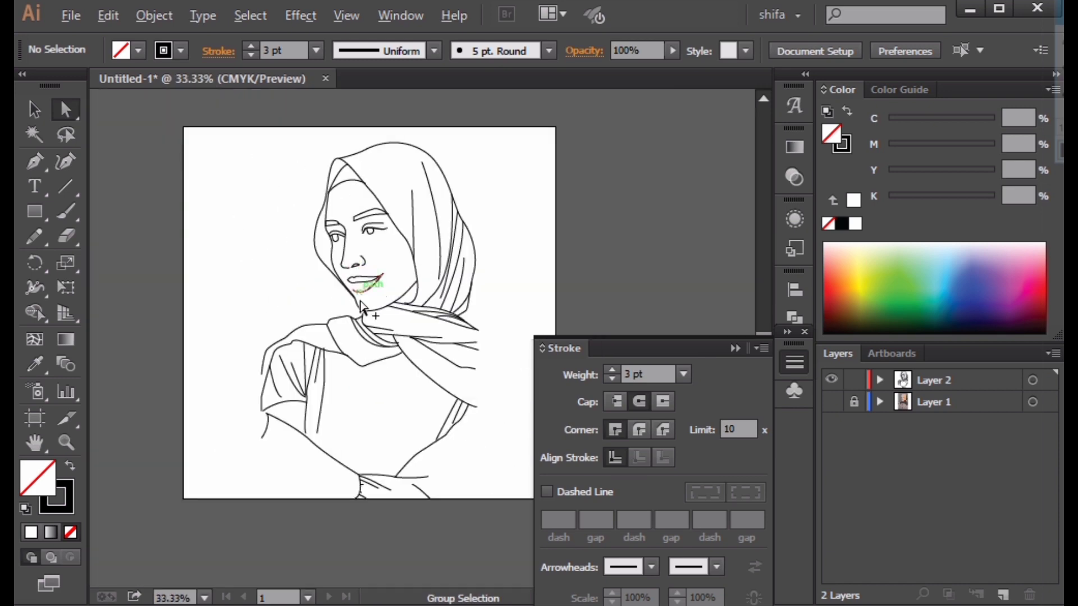
scroll(385, 260, "up", 2)
left_click_drag(385, 260, 354, 348)
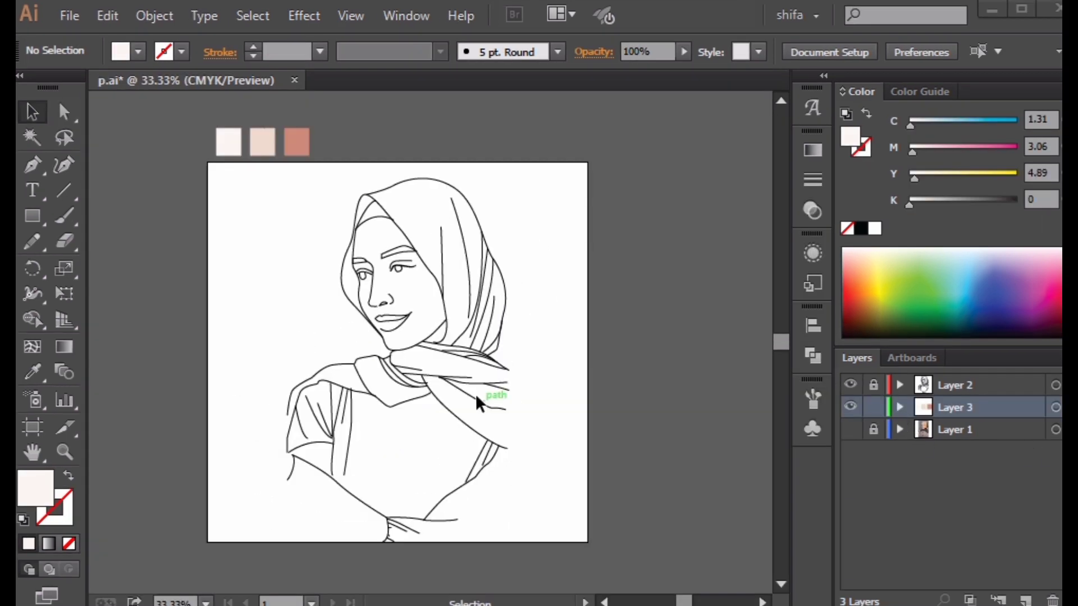
Draw a background rectangle covering the whole artboard on Layer 3, filled with the off-white swatch colour.
key("space")
left_click_drag(209, 164, 588, 542)
left_click(33, 372)
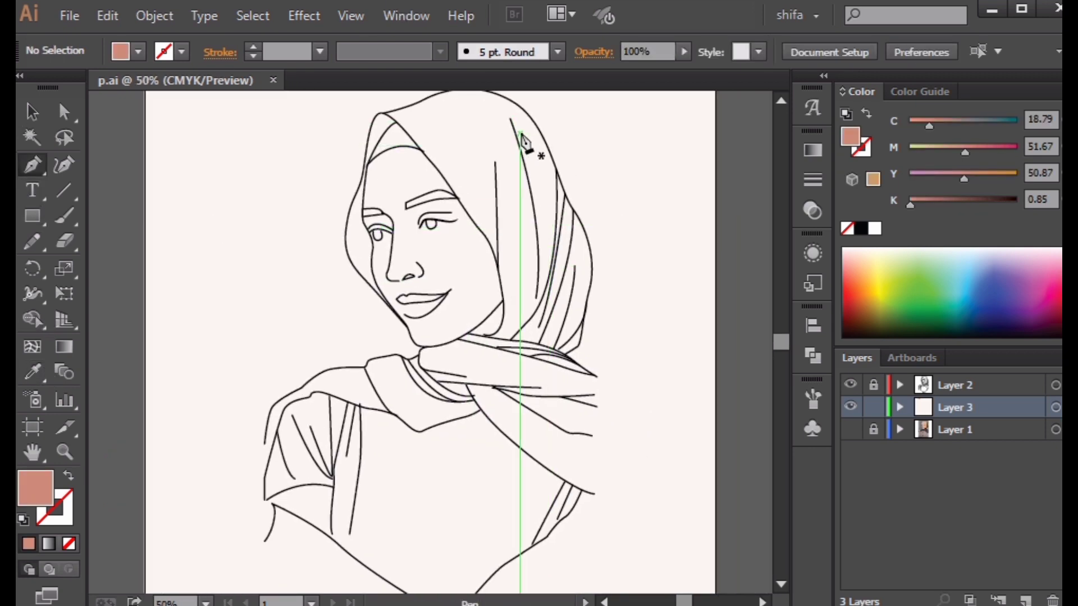
Draw a tall freeform terracotta blob with the Pen tool behind the scarf's right side, from the head down to the shoulder.
left_click(521, 134)
left_click_drag(467, 216, 471, 255)
left_click_drag(489, 334, 482, 382)
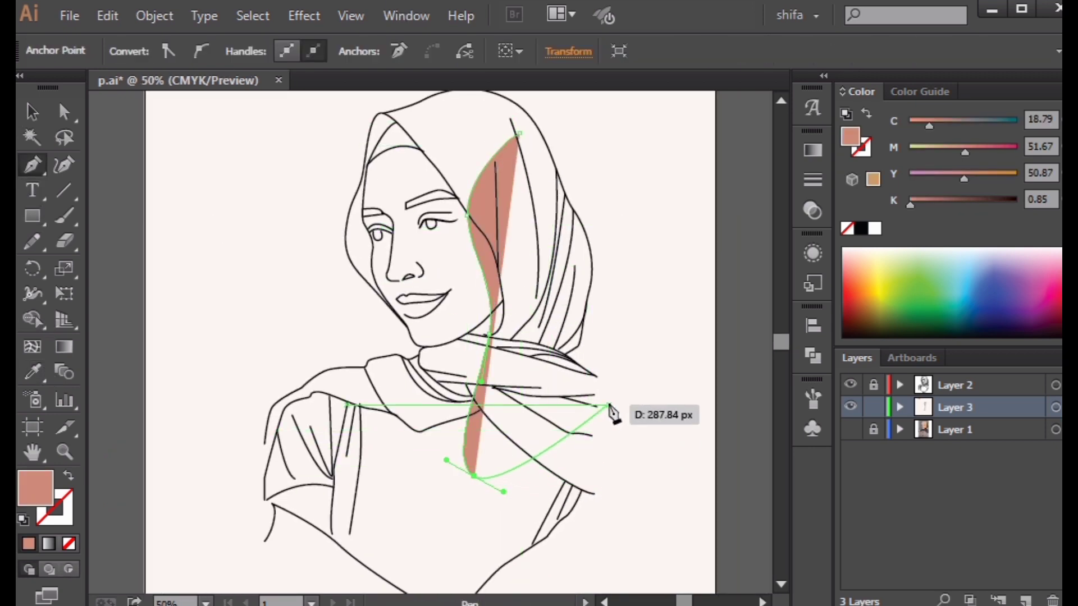
left_click_drag(608, 391, 605, 324)
key("space")
left_click_drag(600, 162, 574, 245)
left_click(493, 221)
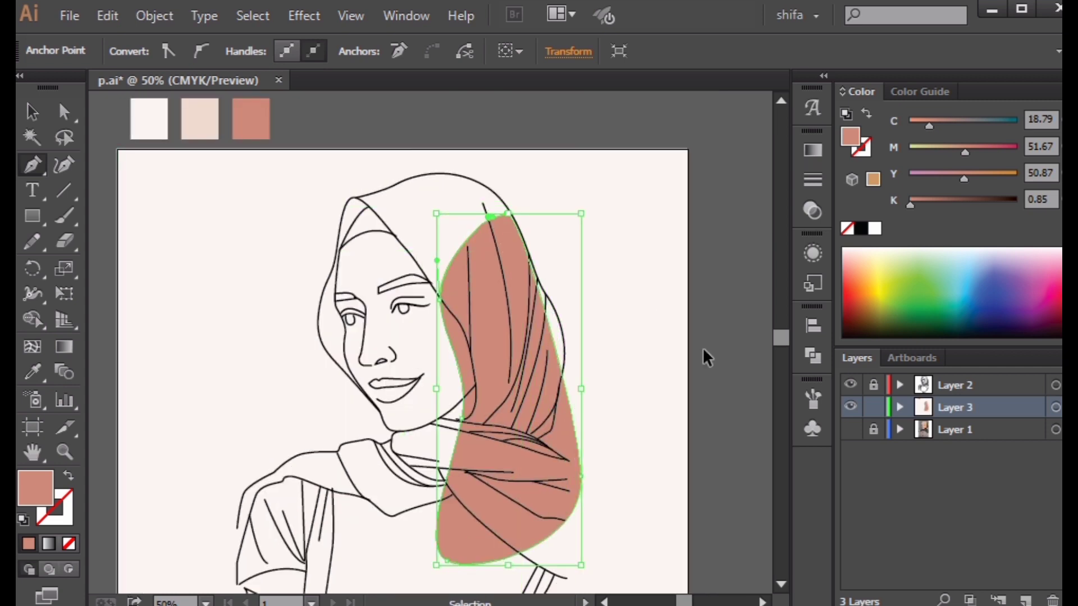
left_click(704, 350, "ctrl")
Draw a large terracotta circle behind the chin and the left-hand shoulder.
scroll(662, 409, "down", 2)
key("space")
left_click_drag(657, 405, 631, 330)
scroll(528, 353, "up", 1)
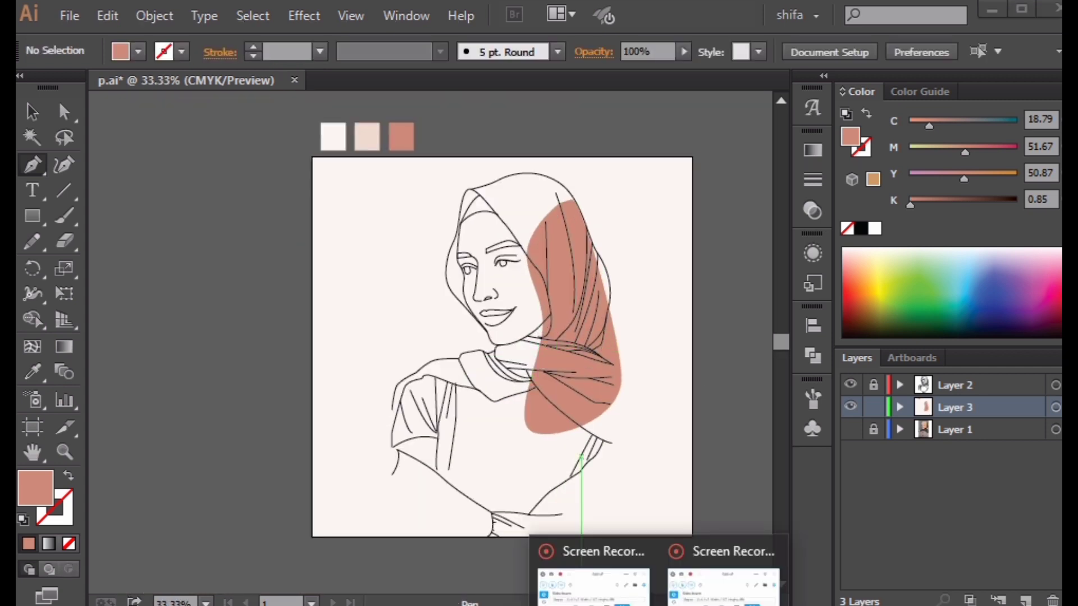
key("l")
left_click_drag(406, 261, 525, 434)
key("ctrl+z")
left_click_drag(331, 206, 487, 385)
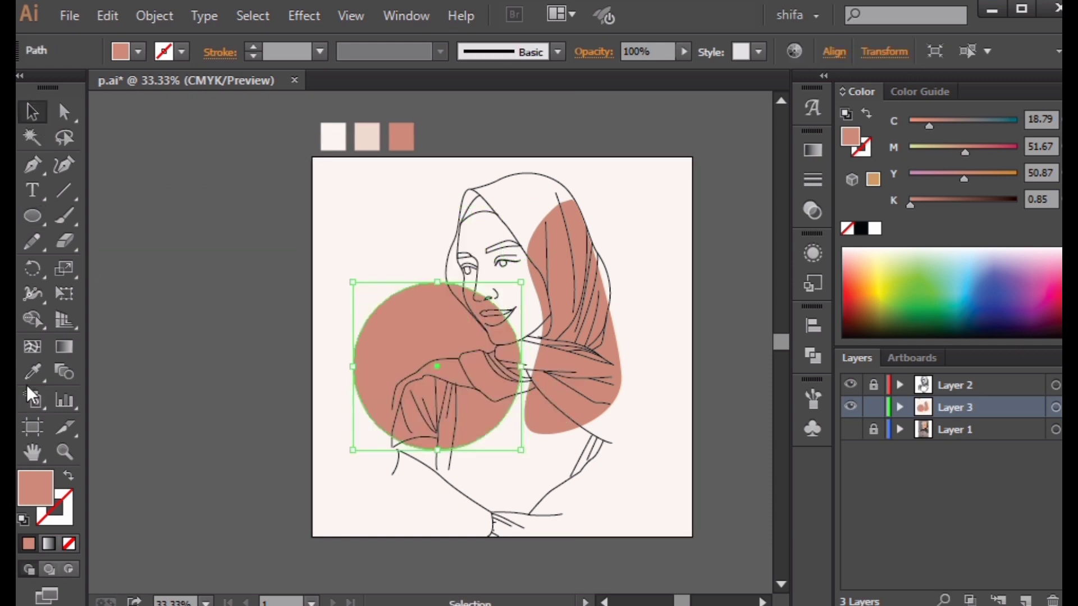
Recolour the freeform blob with the beige swatch and fill the large circle with the terracotta swatch.
left_click(380, 129)
left_click(524, 348, "ctrl")
left_click(463, 351)
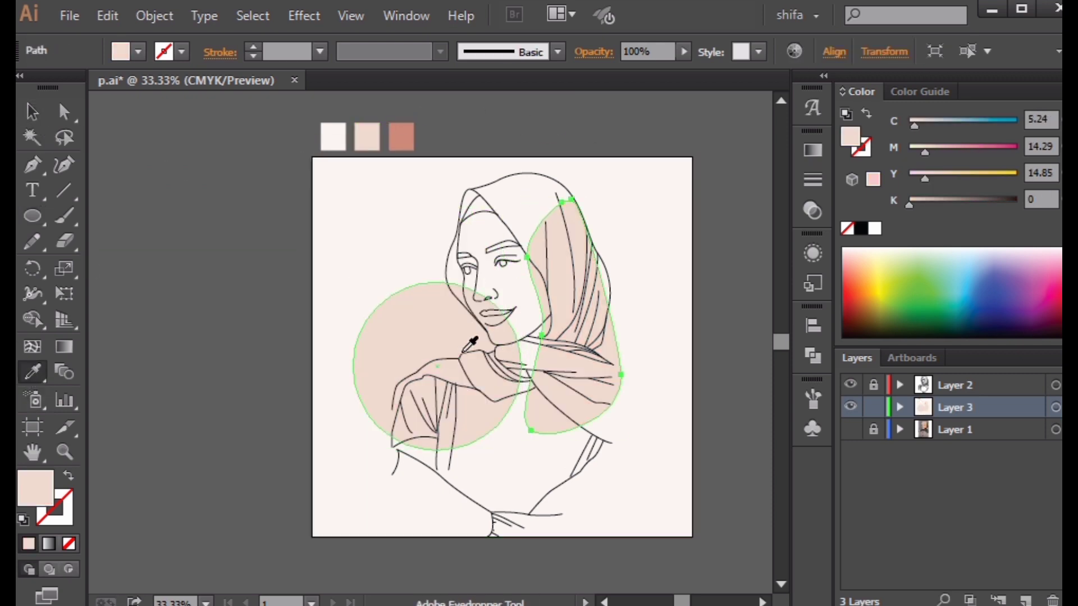
left_click(411, 134)
left_click(295, 331, "ctrl")
Draw a small terracotta ellipse about 32 by 36 px beside the upper right of the headscarf.
scroll(611, 375, "down", 1)
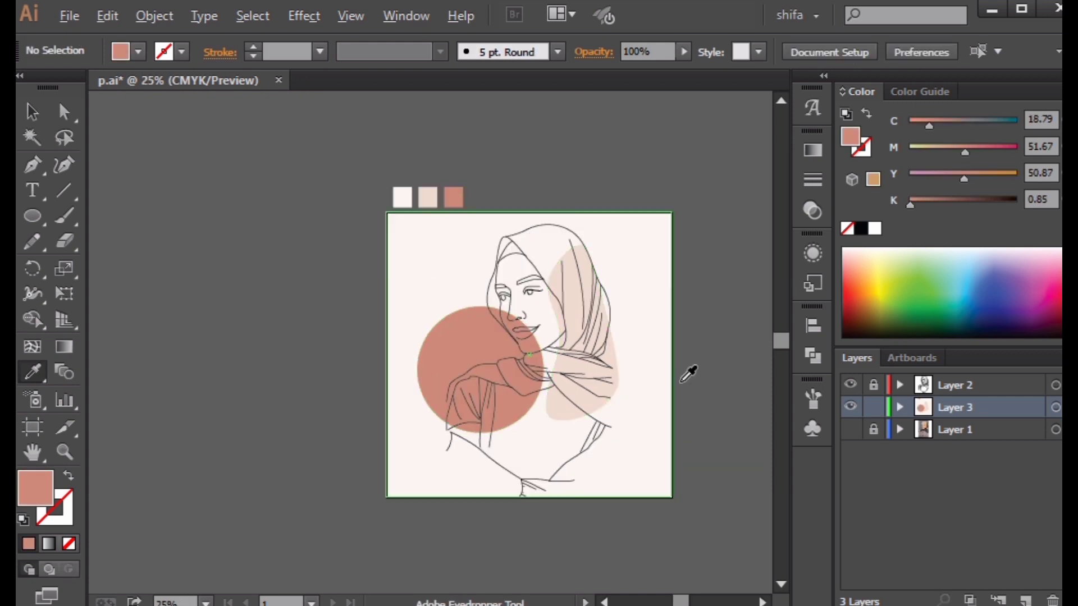
scroll(567, 337, "up", 2)
left_click_drag(601, 314, 543, 425)
left_click(28, 213)
scroll(531, 287, "up", 1)
left_click_drag(561, 227, 584, 254)
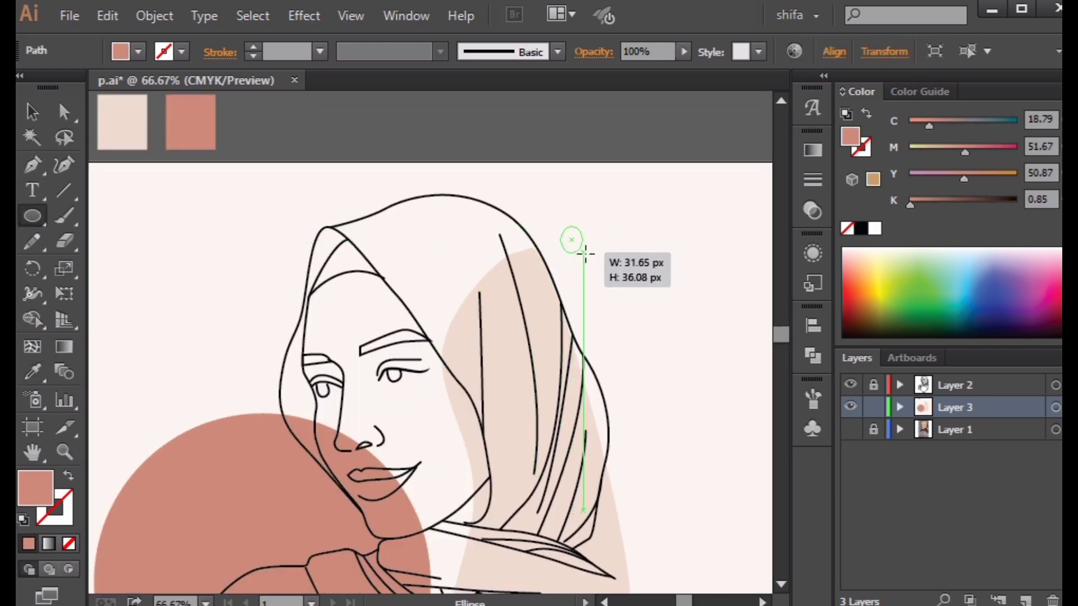
left_click(606, 185, "ctrl")
Draw a second, smaller terracotta dot below the beige blob near the right-hand shoulder.
left_click_drag(481, 349, 460, 101)
left_click_drag(563, 416, 596, 387)
left_click_drag(628, 320, 628, 337)
key("ctrl+z")
left_click_drag(606, 406, 605, 406)
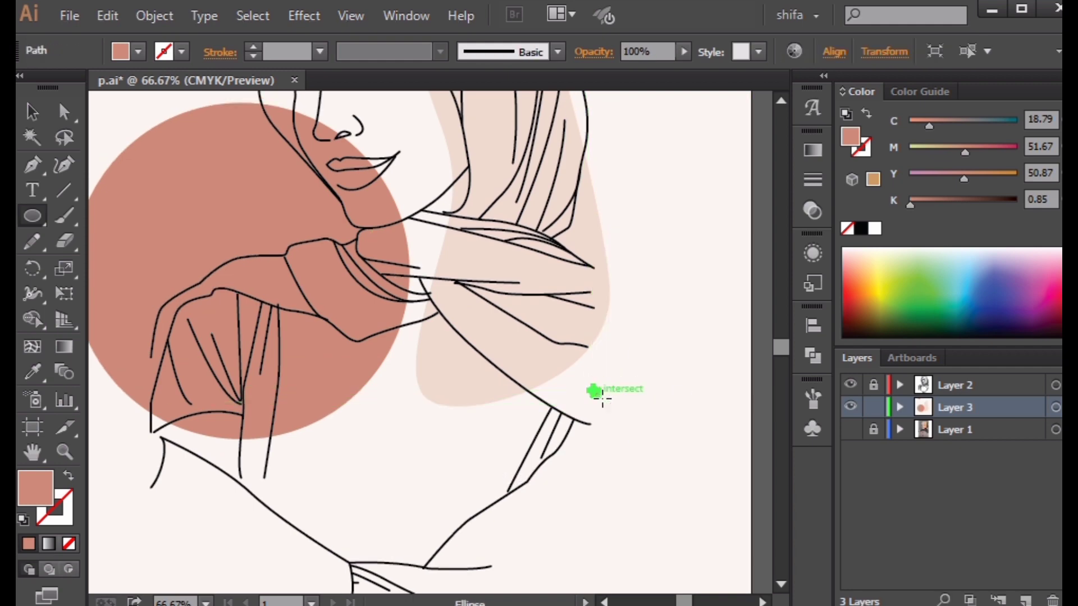
Set the opacity of the two small terracotta dots to 65%.
key("ctrl+minus")
key("ctrl+minus")
left_click(585, 164)
left_click(577, 164)
left_click(590, 219, "ctrl")
scroll(595, 261, "up", 1)
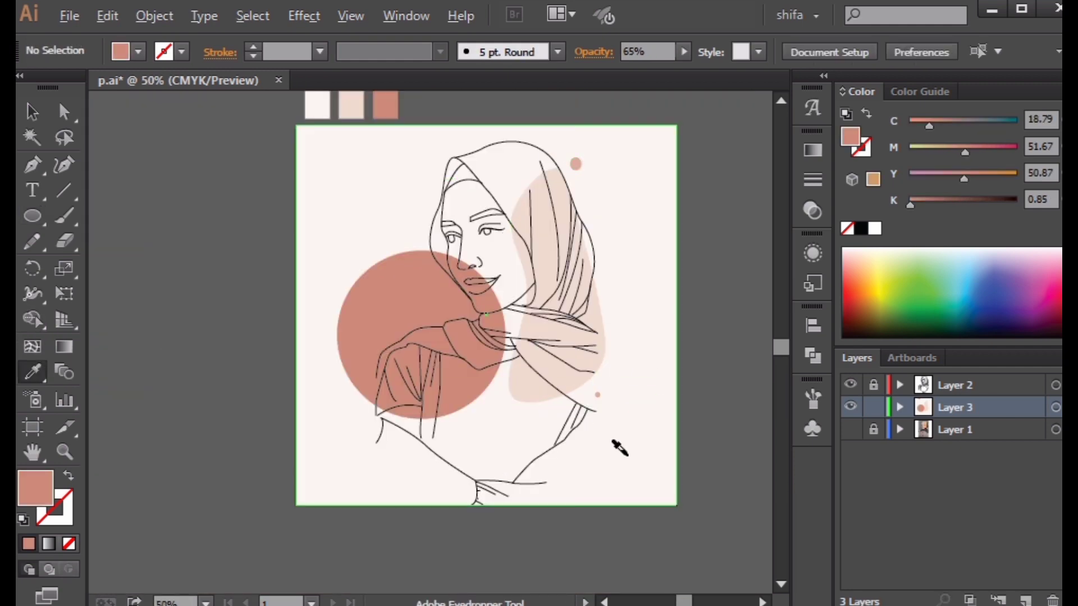
Place two copies of the smaller dot above the large circle and a copy of the larger dot at its left edge.
left_click_drag(606, 474, 330, 221)
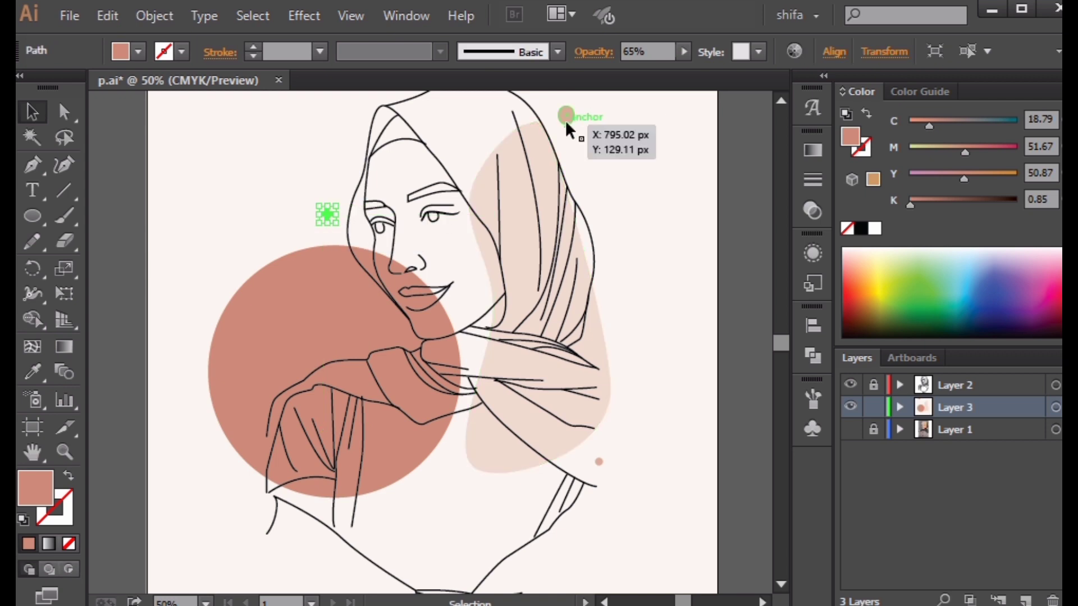
left_click_drag(570, 127, 271, 291)
left_click(185, 359)
scroll(185, 376, "down", 3)
scroll(224, 359, "up", 3)
left_click(621, 502)
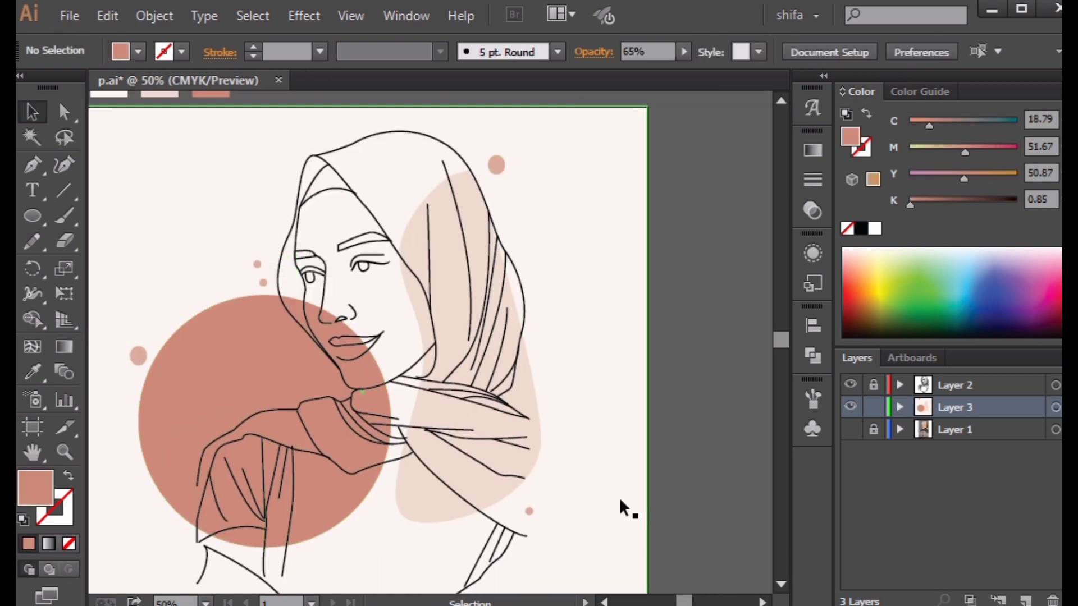
Add a third copy of the smaller dot beside the pair above the large circle.
left_click_drag(529, 512, 233, 278)
left_click(658, 325)
scroll(661, 328, "down", 1)
scroll(665, 337, "down", 1)
left_click_drag(664, 337, 599, 241)
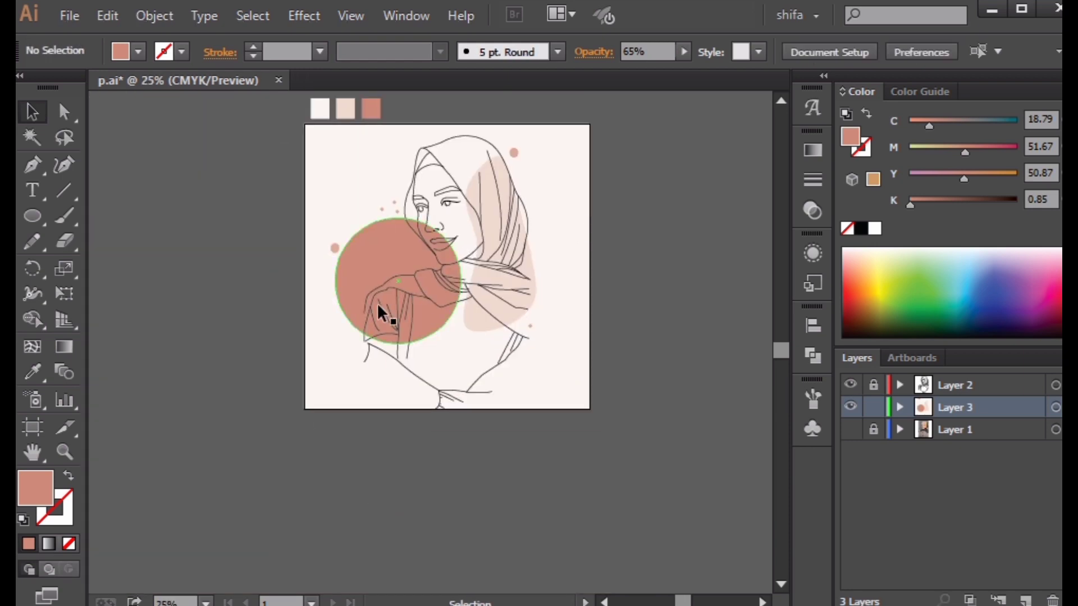
Stretch the large terracotta circle slightly downward.
left_click(378, 308)
scroll(397, 357, "up", 1)
left_click_drag(398, 339, 398, 345)
left_click(696, 365)
left_click_drag(624, 256, 599, 319)
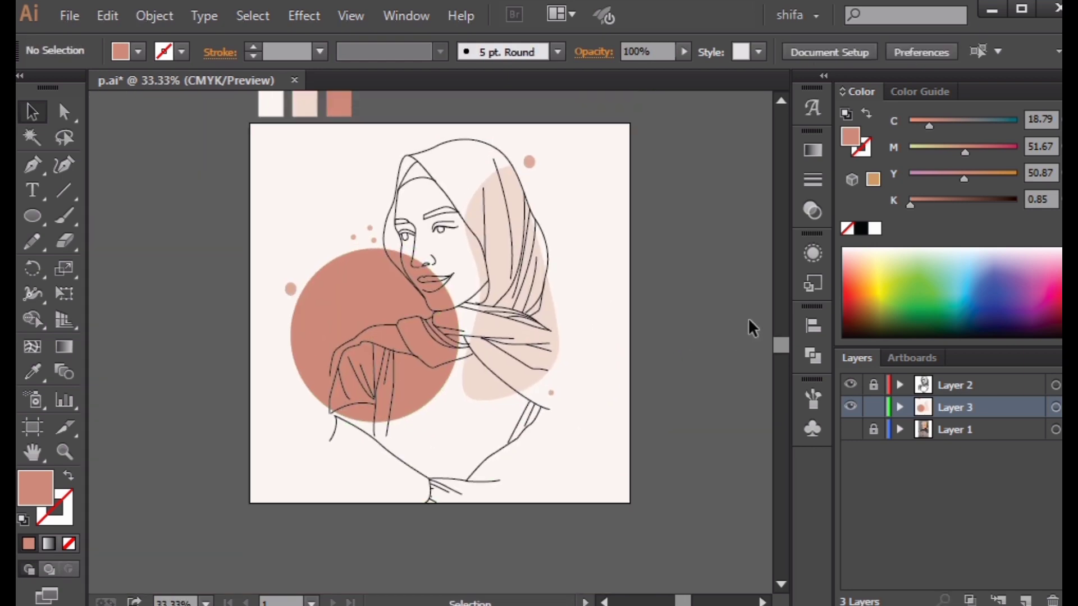
Trace the upper lip contour from mouth corner to mouth corner with the Pen tool on Layer 3.
scroll(331, 281, "up", 2)
left_click(32, 165)
scroll(409, 336, "up", 6)
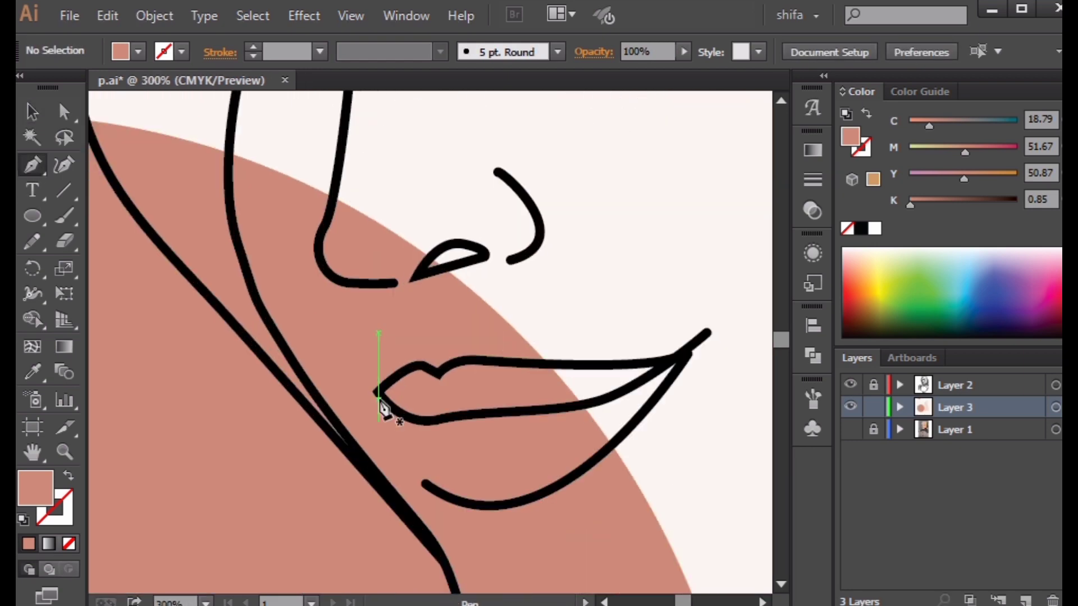
left_click(352, 415)
left_click_drag(438, 358, 509, 357)
left_click_drag(522, 348, 366, 369)
left_click_drag(613, 389, 288, 344)
left_click_drag(390, 335, 605, 191)
Trace the lower lip contour and close the lips shape at its starting point.
left_click(477, 318)
left_click_drag(515, 322, 457, 384)
left_click_drag(456, 384, 647, 319)
left_click_drag(507, 407, 418, 424)
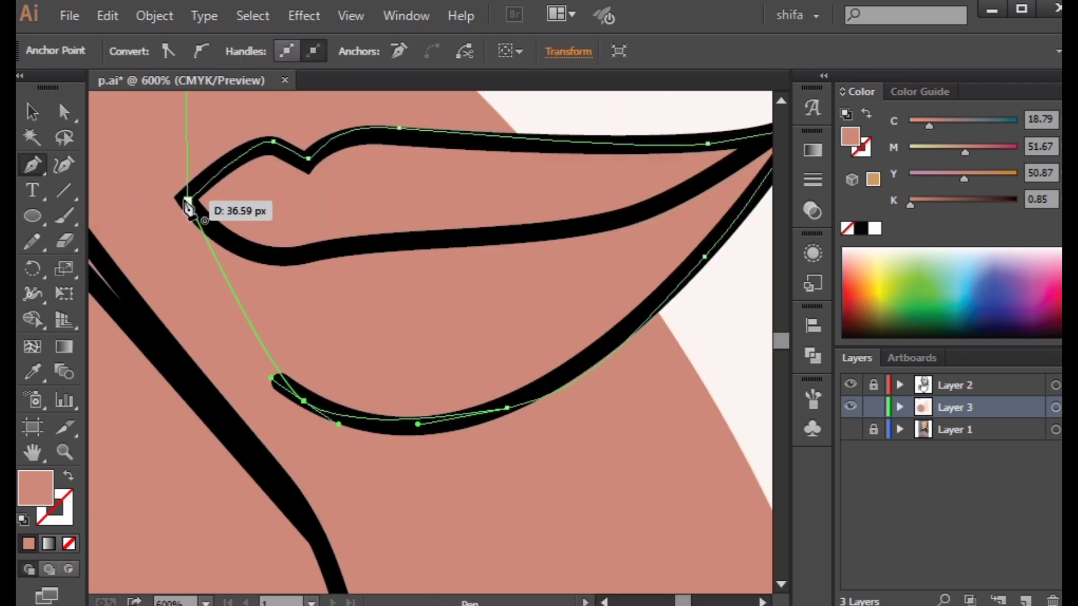
left_click(188, 202)
scroll(314, 292, "down", 6)
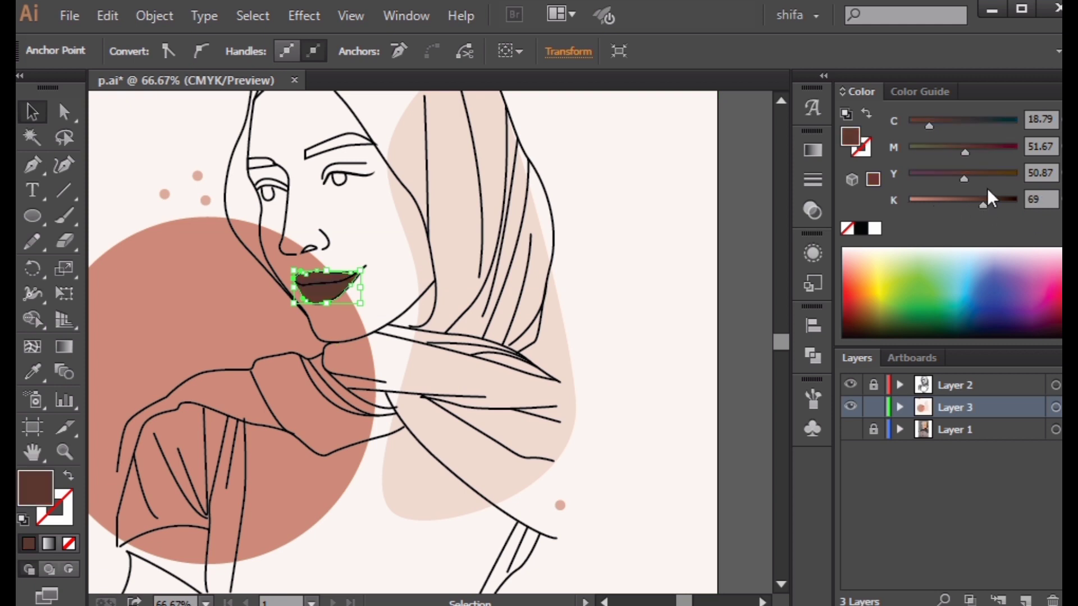
Recolour the lips shape with magenta at 78 and black at 32.
left_click(759, 335)
left_click(329, 294)
left_click_drag(683, 52, 666, 67)
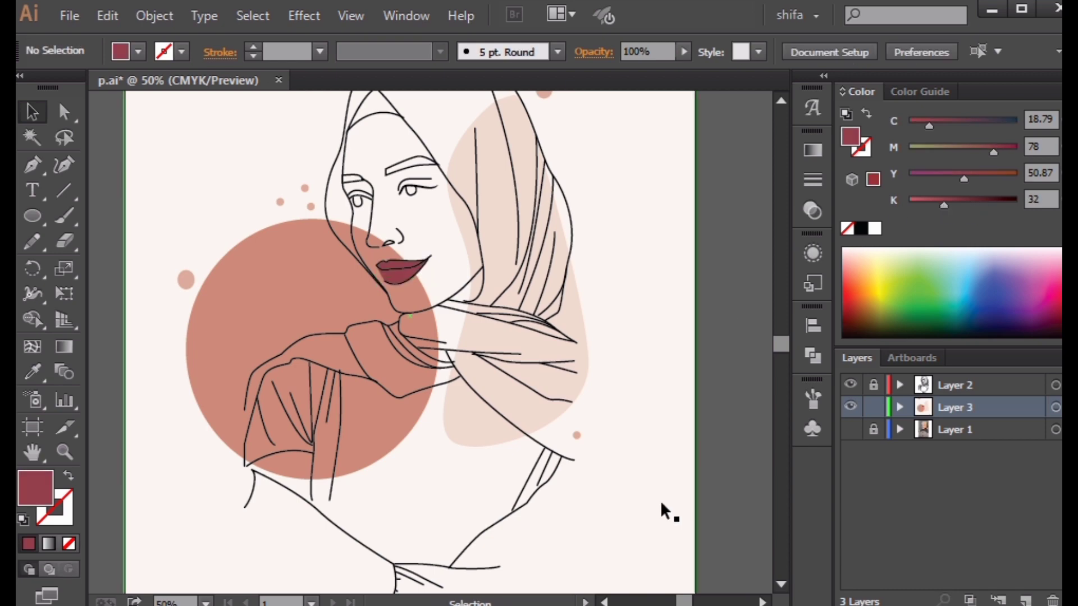
Change the lips' fill to a bright red of C 21.57, M 100, Y 98.04, K 14.9.
scroll(512, 378, "down", 2)
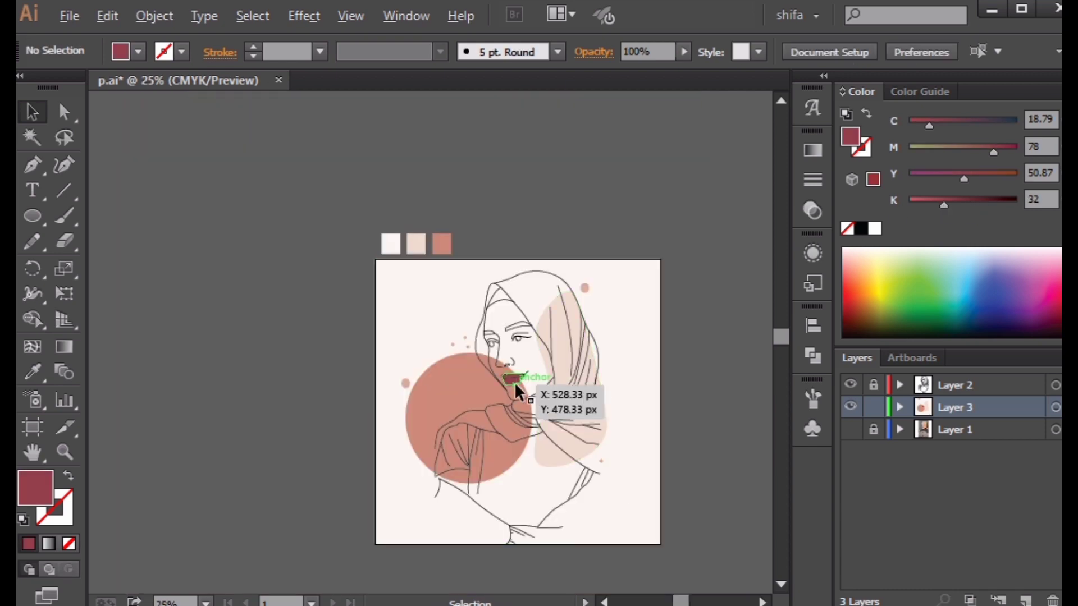
scroll(512, 378, "up", 6)
left_click(528, 357)
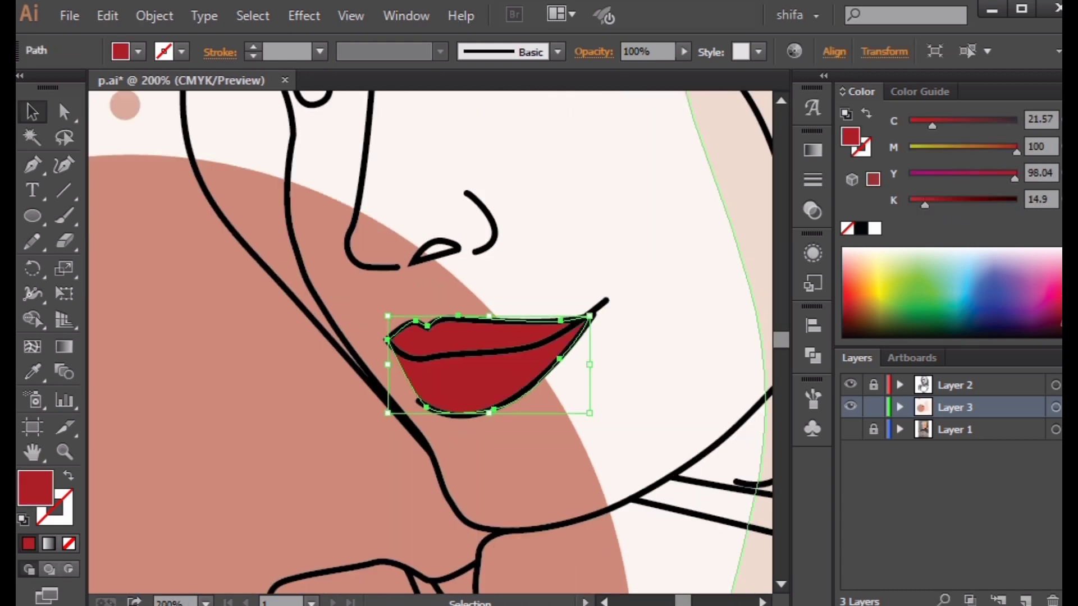
scroll(559, 257, "down", 5)
left_click(709, 494)
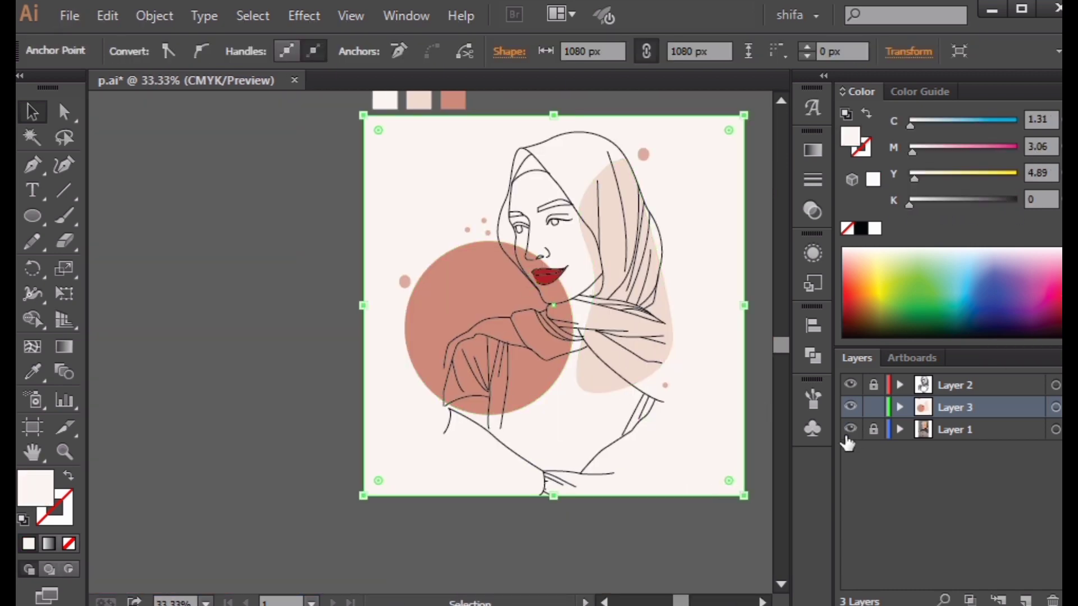
Reveal the reference photo in Layer 1 and display Layer 3 as outlines over it.
left_click(850, 407)
left_click(851, 406)
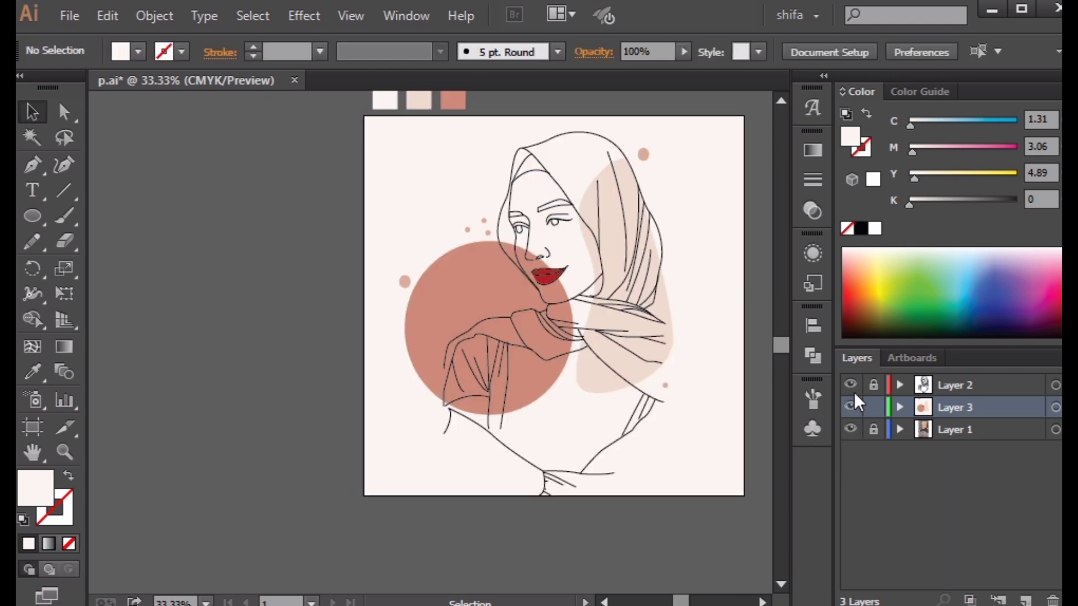
left_click(850, 385)
left_click(851, 385)
left_click(850, 407)
scroll(557, 289, "up", 1)
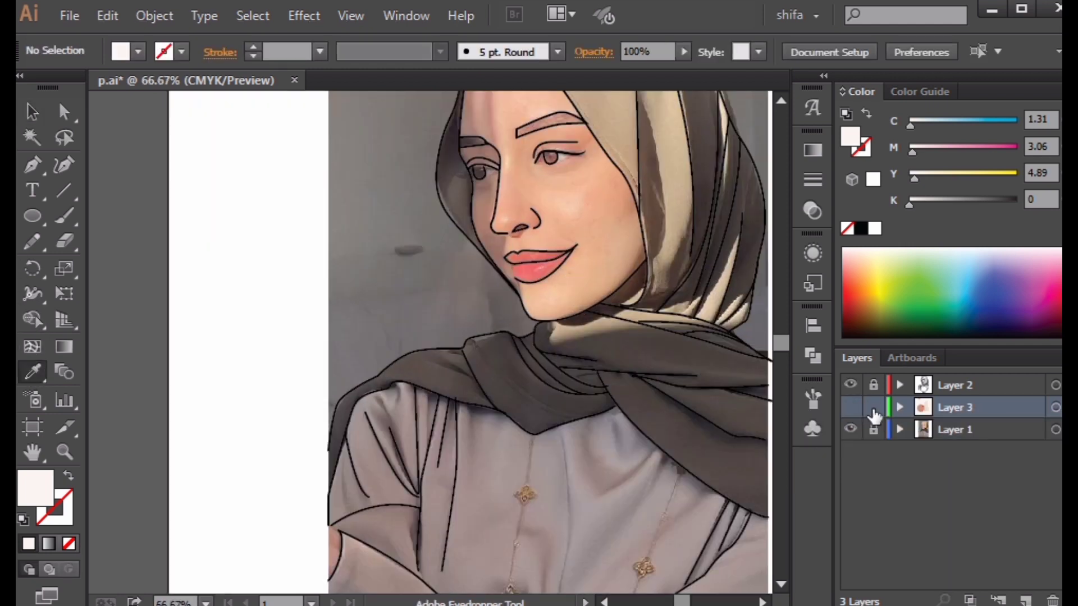
left_click(853, 408, "ctrl")
Fill the lips shape with the pink sampled from the photo's lips and return Layer 3 to preview.
scroll(535, 277, "up", 3)
left_click(557, 292, "ctrl")
left_click(538, 259)
scroll(551, 268, "down", 3)
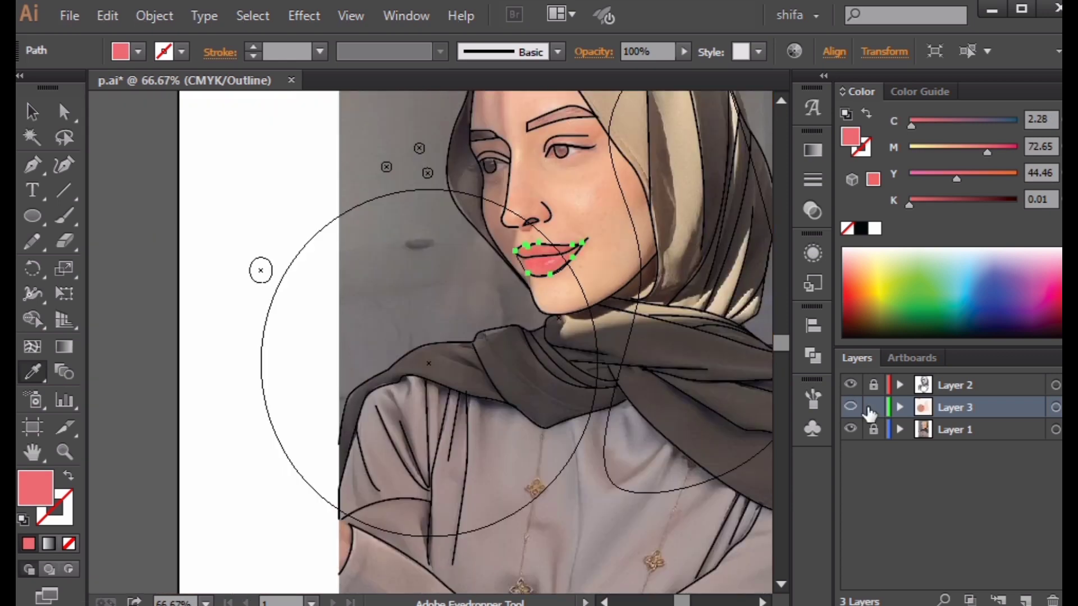
left_click(851, 407, "ctrl")
scroll(493, 276, "down", 2)
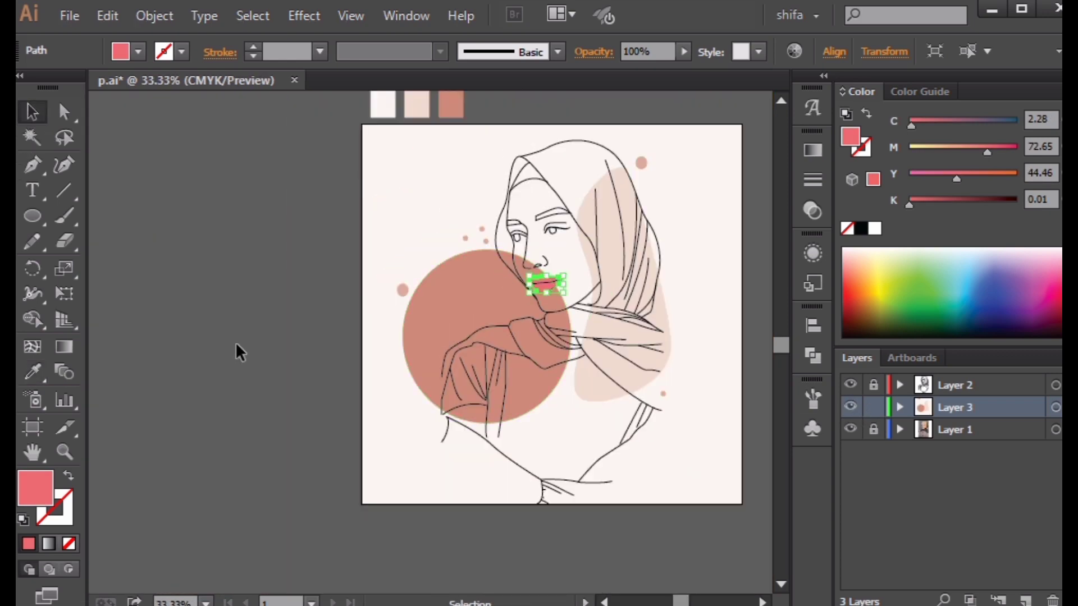
Save the file and darken the lips by raising the black component of their fill.
left_click(236, 344)
key("ctrl+s")
left_click(546, 287)
left_click(962, 199)
left_click(696, 462)
scroll(613, 326, "up", 2)
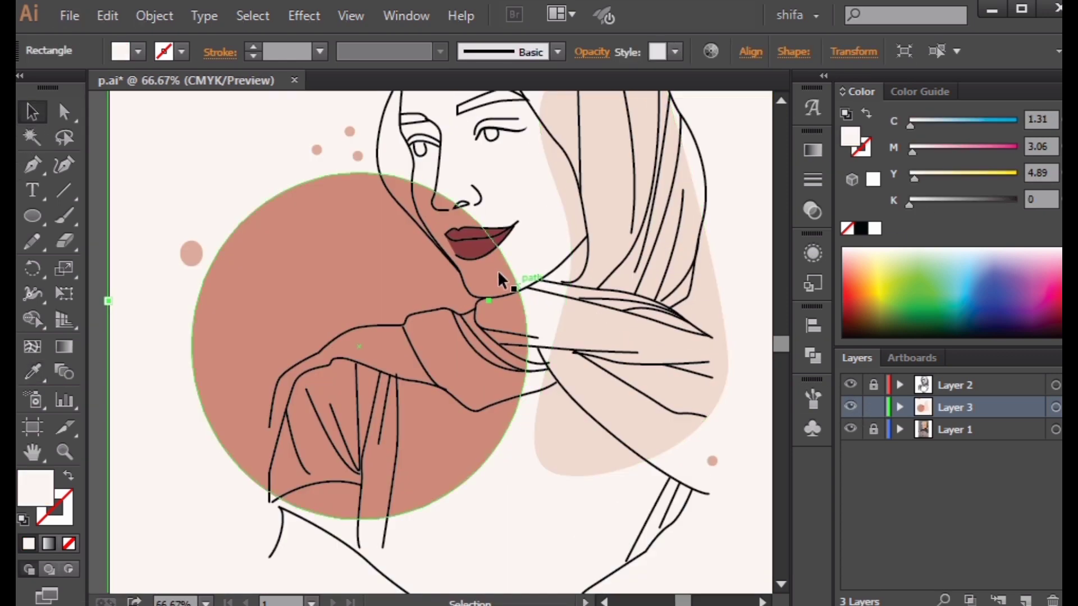
scroll(500, 279, "down", 2)
scroll(569, 336, "up", 1)
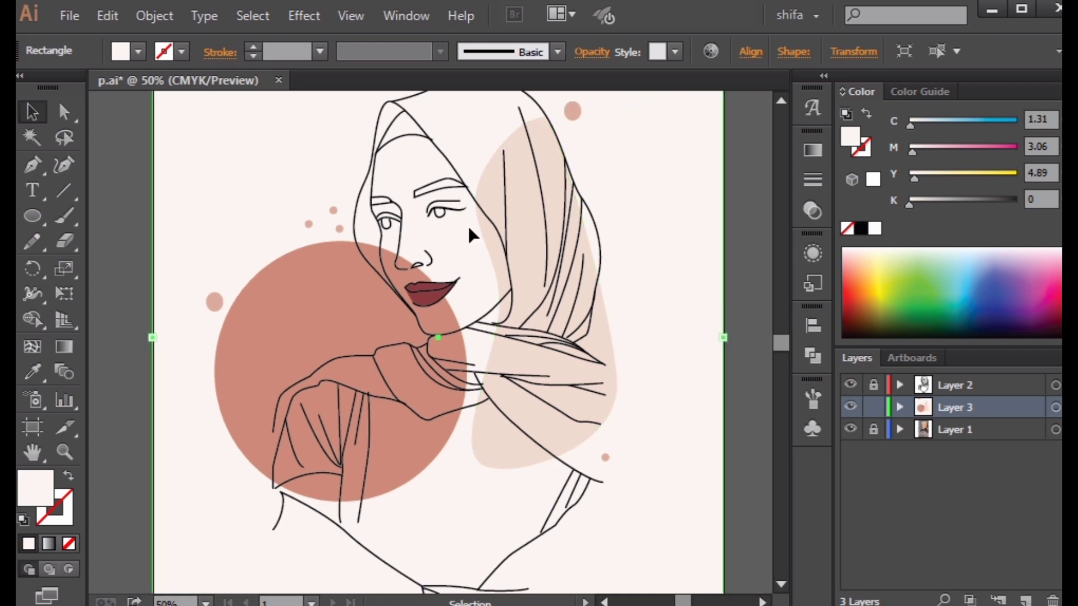
scroll(471, 233, "down", 1)
scroll(435, 212, "up", 2)
left_click_drag(437, 213, 413, 281)
key("p")
left_click_drag(450, 407, 414, 239)
scroll(414, 239, "up", 1)
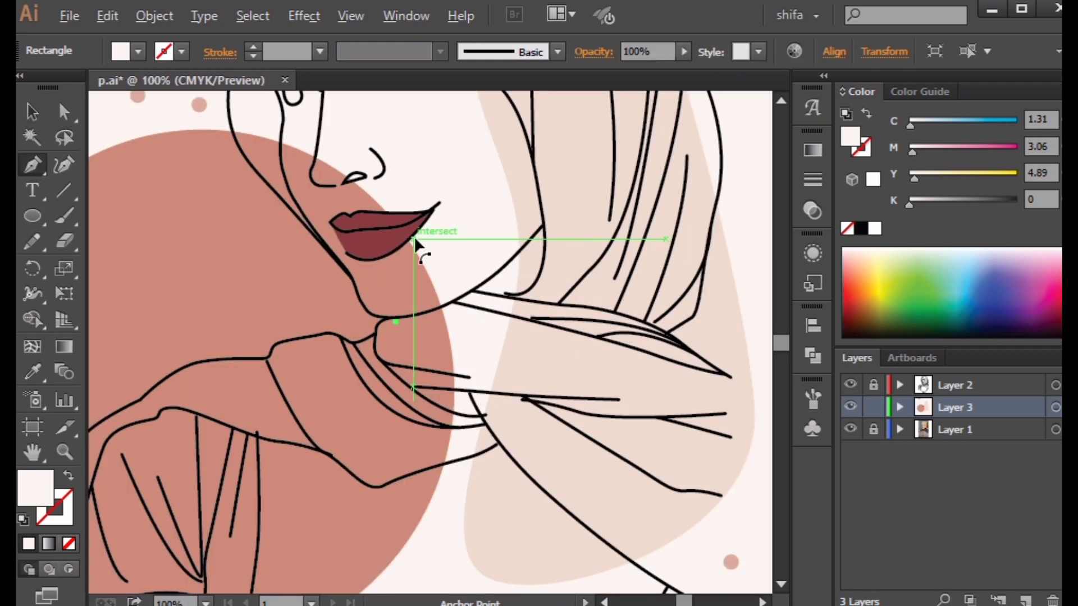
scroll(414, 241, "up", 2)
left_click_drag(325, 383, 414, 450)
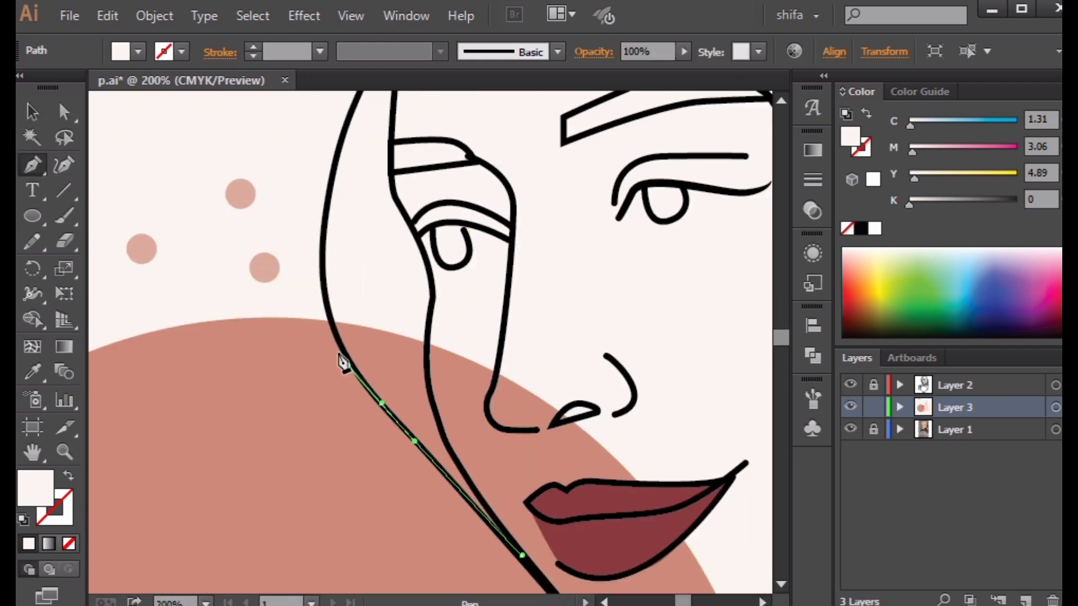
left_click(339, 355)
left_click_drag(314, 285, 375, 414)
left_click(375, 414, "ctrl")
Try sampling the photo scarf's beige onto the background rectangle, and undo the recolouring.
left_click(848, 429, "ctrl")
scroll(471, 423, "down", 2)
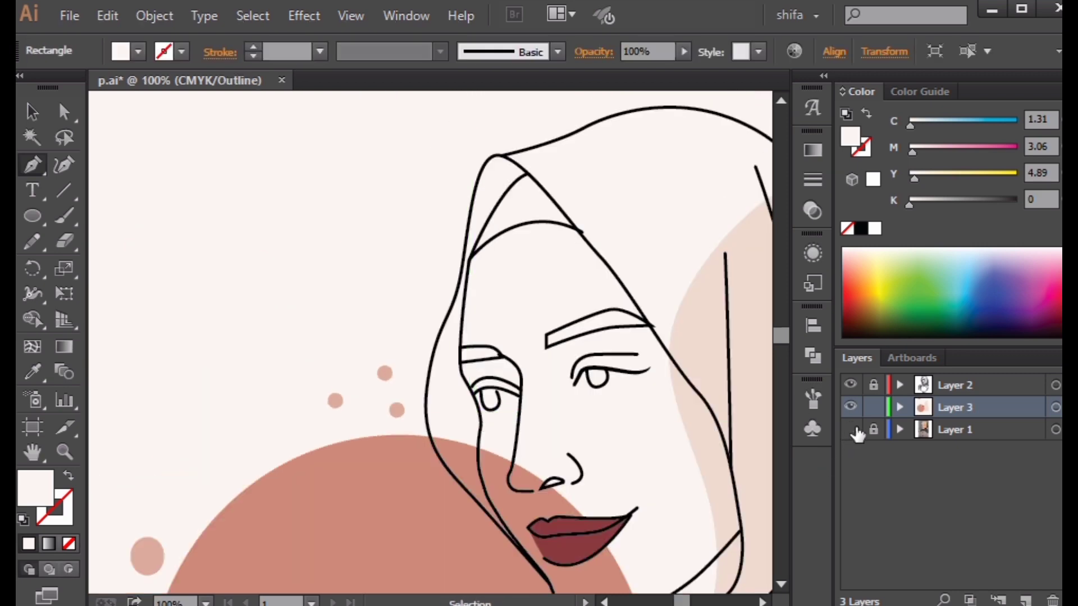
left_click(850, 407, "ctrl")
scroll(431, 369, "down", 1)
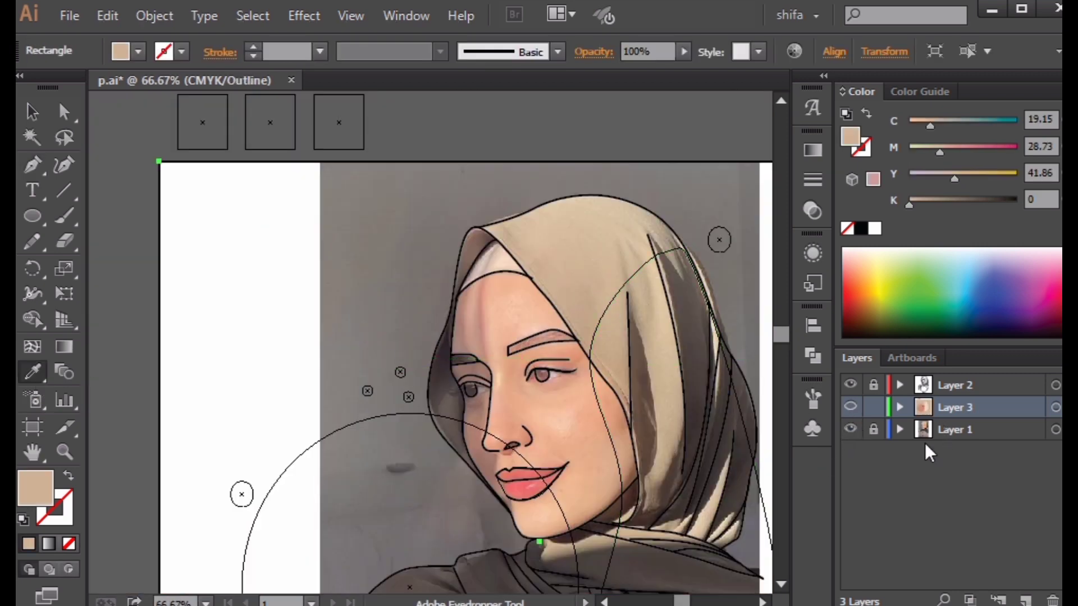
left_click(850, 407, "ctrl")
scroll(426, 354, "up", 1)
left_click_drag(547, 383, 462, 241)
left_click(850, 407, "ctrl")
scroll(516, 351, "down", 4)
left_click(540, 244, "ctrl")
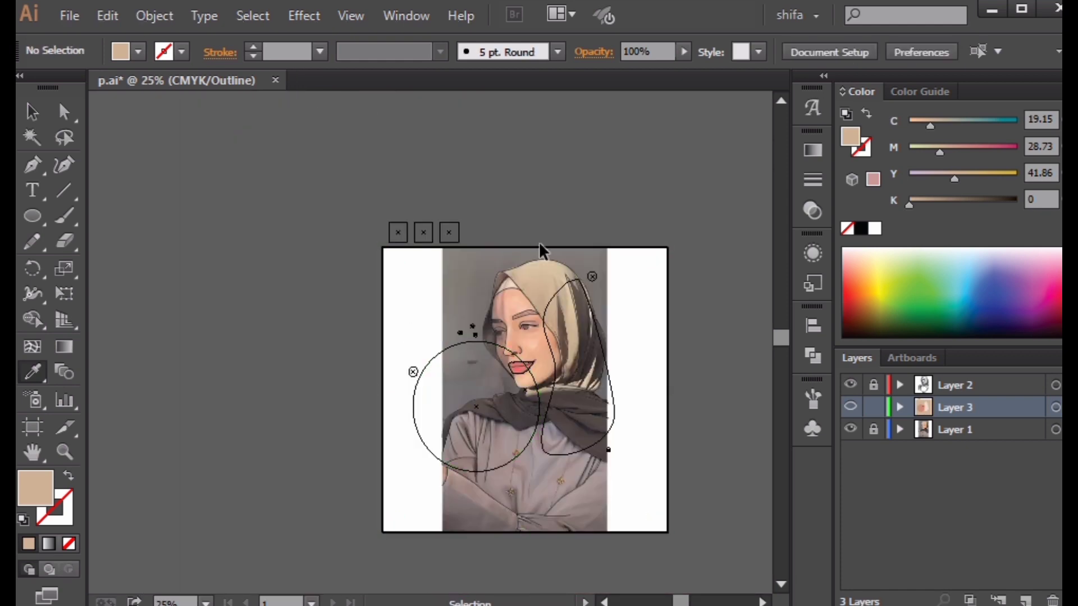
key("ctrl+z")
Sample the photo scarf's beige as the fill colour with nothing selected, and return Layer 3 to preview.
left_click(705, 356, "ctrl")
scroll(497, 298, "up", 2)
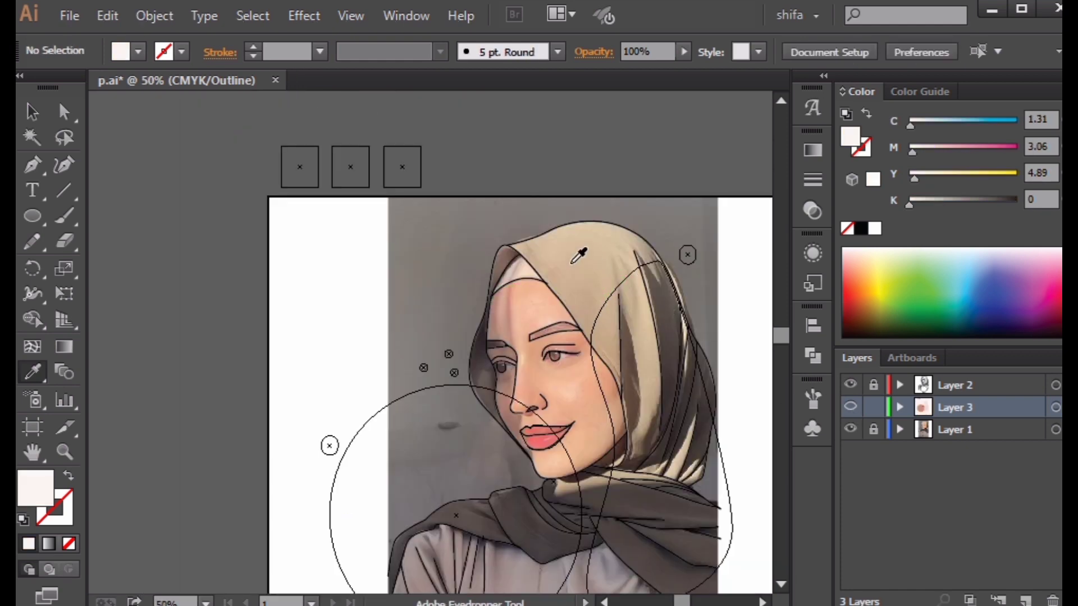
left_click(32, 165)
key("ctrl+y")
Start a beige scarf silhouette with the Pen tool, tracing from the jaw up the scarf's left edge beside the cheek.
scroll(498, 373, "up", 3)
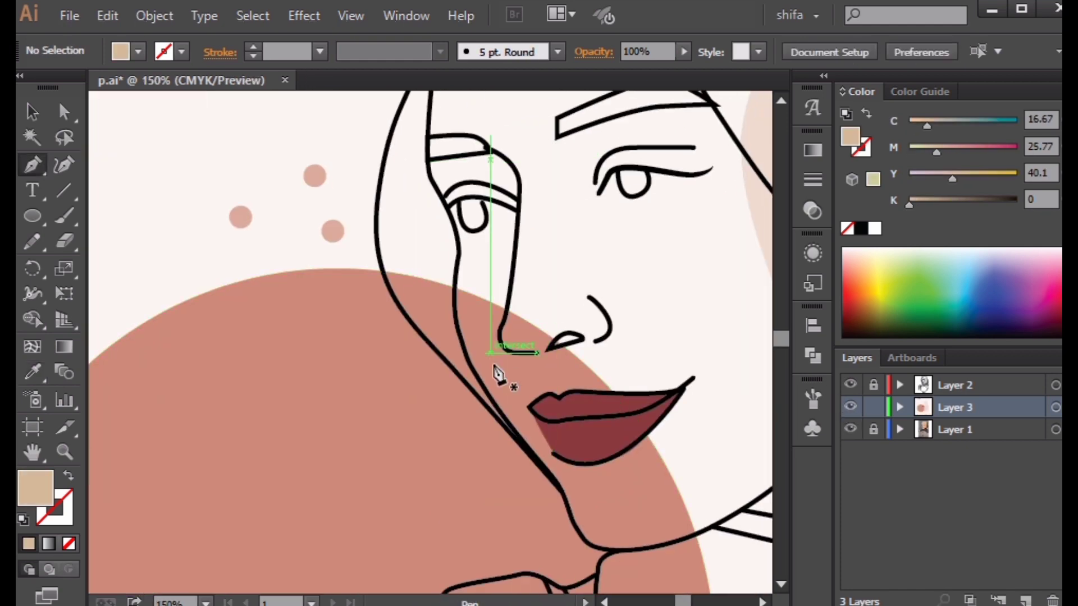
left_click(529, 448)
scroll(414, 323, "up", 4)
left_click_drag(457, 416, 418, 356)
left_click_drag(299, 166, 563, 462)
left_click_drag(563, 462, 544, 375)
left_click_drag(522, 252, 538, 401)
left_click_drag(558, 325, 562, 237)
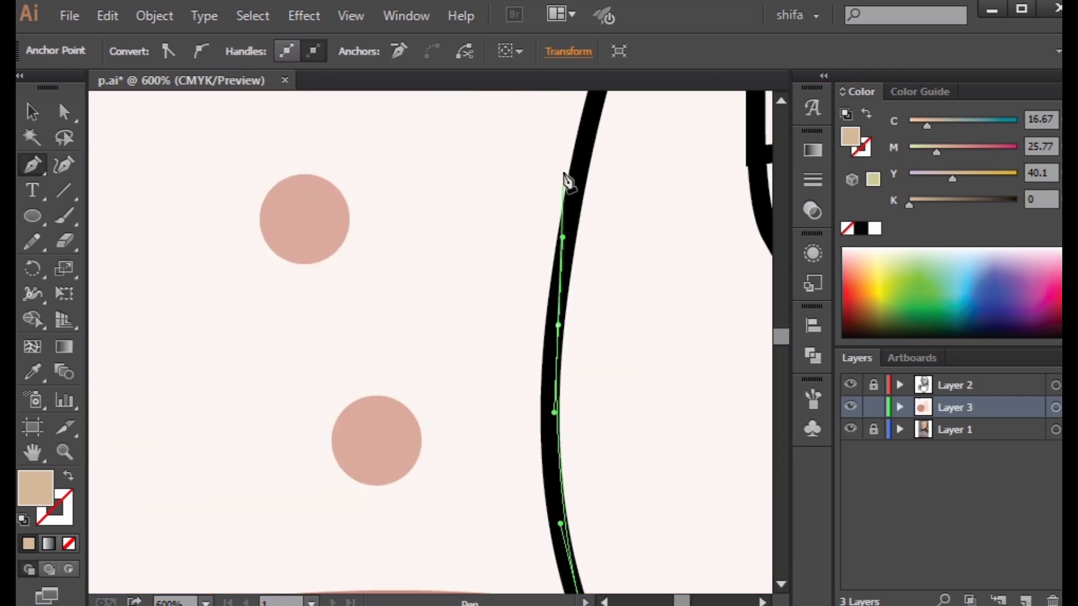
Extend the scarf path up the left edge past the forehead towards the hood's peak.
left_click_drag(564, 174, 564, 561)
left_click_drag(617, 428, 620, 414)
left_click_drag(688, 255, 621, 336)
left_click_drag(651, 245, 663, 219)
left_click_drag(685, 125, 677, 383)
left_click_drag(686, 295, 693, 259)
left_click_drag(734, 174, 484, 518)
left_click_drag(498, 297, 509, 240)
left_click_drag(509, 239, 436, 590)
left_click_drag(501, 373, 607, 321)
Curve the scarf path around the rounded peak above the forehead, redoing a misplaced anchor.
scroll(571, 311, "down", 5)
scroll(579, 331, "down", 1)
scroll(583, 321, "up", 3)
left_click_drag(645, 363, 620, 319)
key("ctrl+z")
left_click_drag(562, 258, 599, 247)
left_click_drag(599, 247, 467, 322)
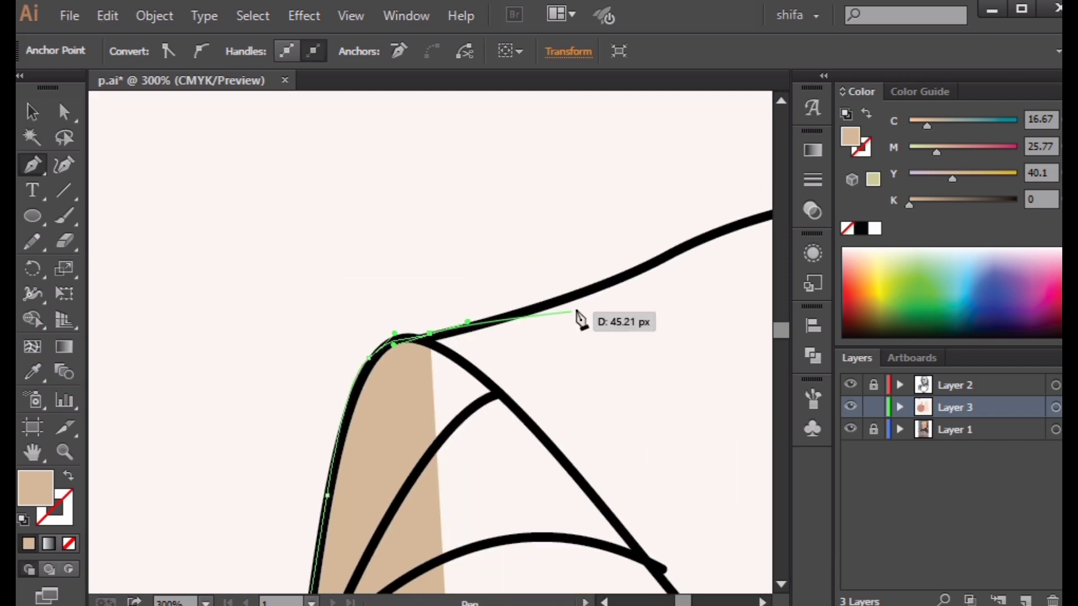
Continue the scarf path over the top of the head.
left_click_drag(607, 285, 644, 271)
left_click_drag(644, 271, 285, 386)
left_click_drag(455, 324, 524, 312)
left_click_drag(525, 313, 241, 291)
left_click_drag(394, 301, 489, 341)
left_click_drag(489, 341, 279, 240)
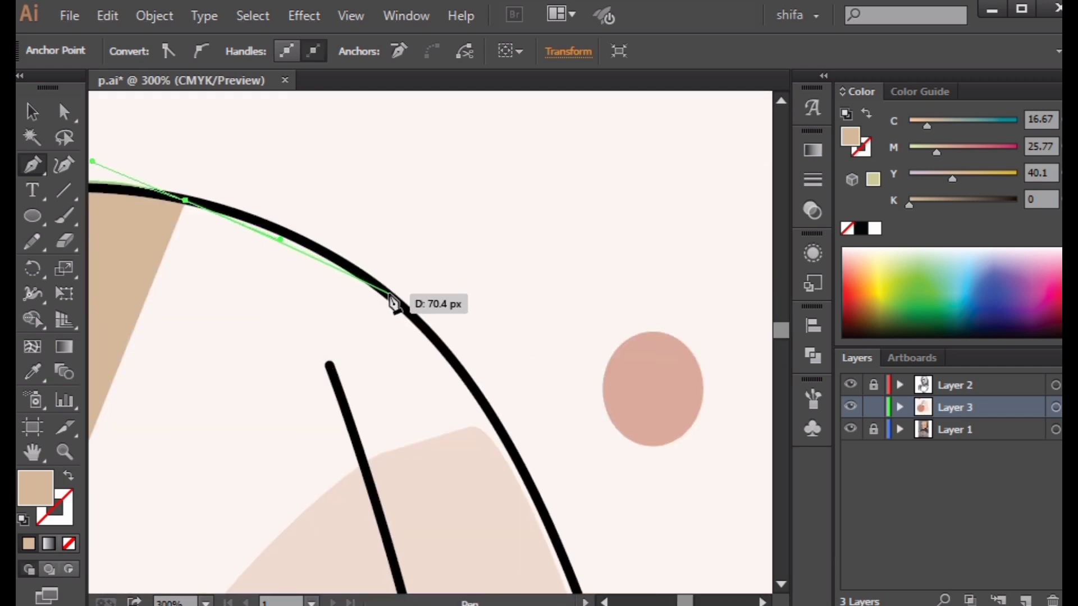
Trace the scarf path down the upper right side of the head.
left_click_drag(391, 297, 441, 338)
left_click_drag(515, 454, 435, 331)
left_click_drag(496, 509, 491, 338)
left_click_drag(534, 434, 522, 221)
left_click_drag(577, 314, 619, 176)
left_click_drag(621, 245, 628, 345)
Bring the scarf path down the hood's lower right edge to where it meets the neck wrap.
left_click_drag(632, 426, 697, 150)
left_click_drag(652, 292, 644, 352)
left_click_drag(646, 381, 713, 253)
left_click_drag(682, 374, 652, 405)
left_click_drag(651, 415, 653, 305)
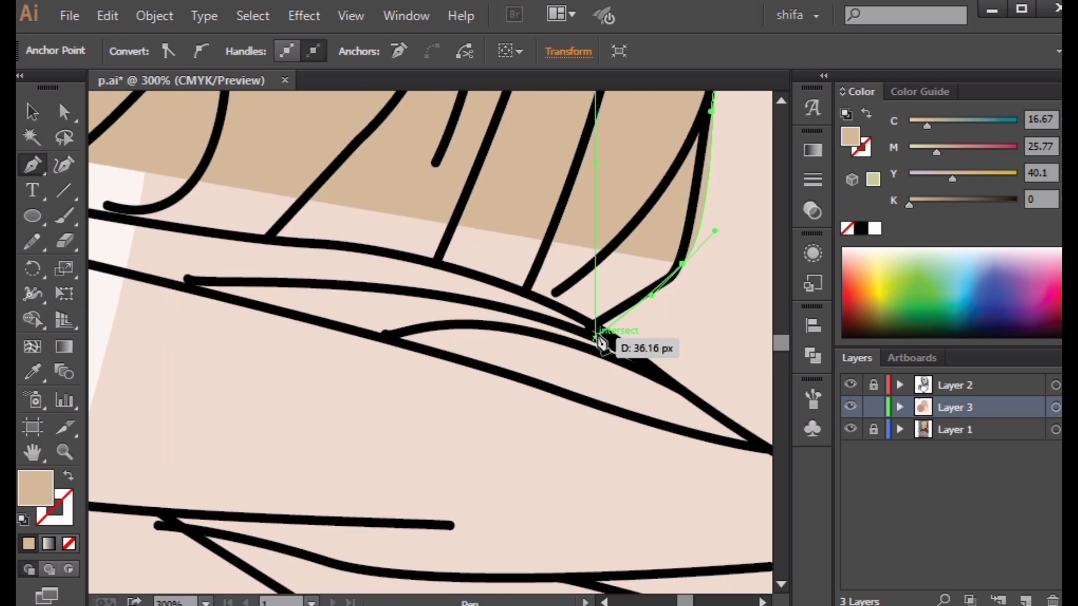
left_click(596, 337)
Run the scarf path along the neck wrap's outer edge and straight down to the right shoulder tip.
left_click_drag(718, 410, 713, 350)
left_click_drag(758, 393, 685, 258)
scroll(695, 268, "down", 3)
scroll(696, 265, "up", 1)
left_click_drag(761, 368, 759, 394)
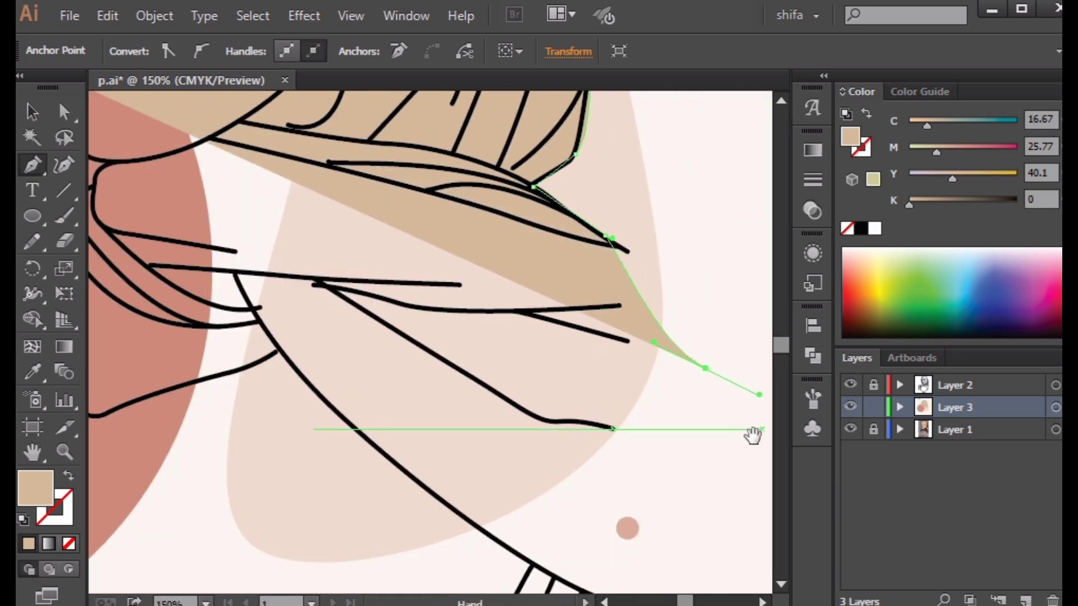
left_click_drag(753, 436, 745, 331)
key("ctrl+z")
left_click(641, 174)
left_click_drag(628, 443, 657, 324)
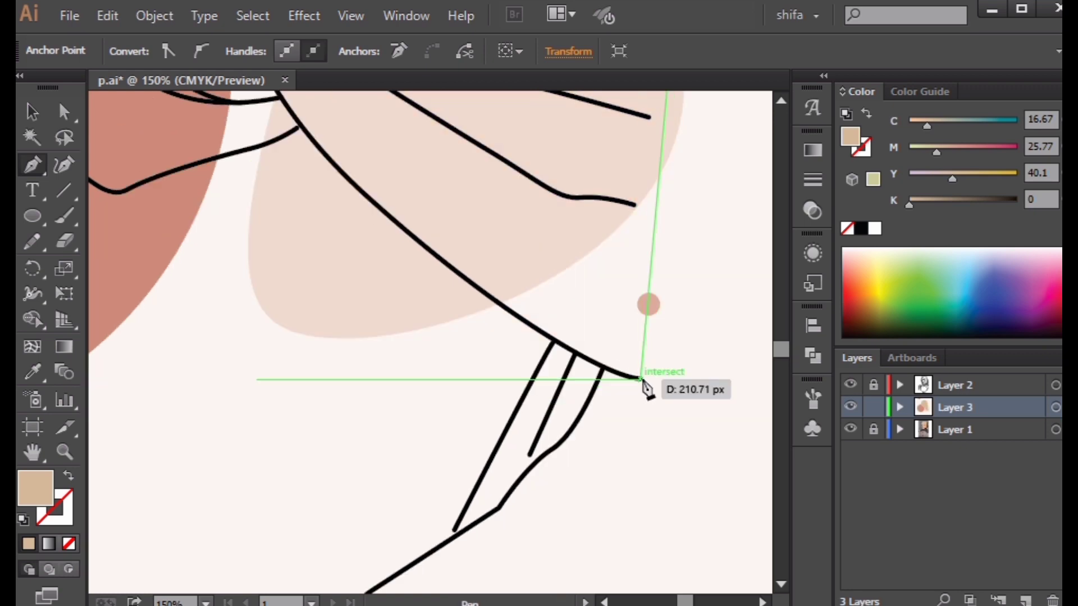
left_click(641, 379)
Trace the lower edge of the right shoulder drape back to the front fold below the neck.
left_click_drag(469, 323, 668, 440)
left_click_drag(637, 370, 604, 340)
left_click_drag(481, 212, 533, 326)
left_click(551, 360)
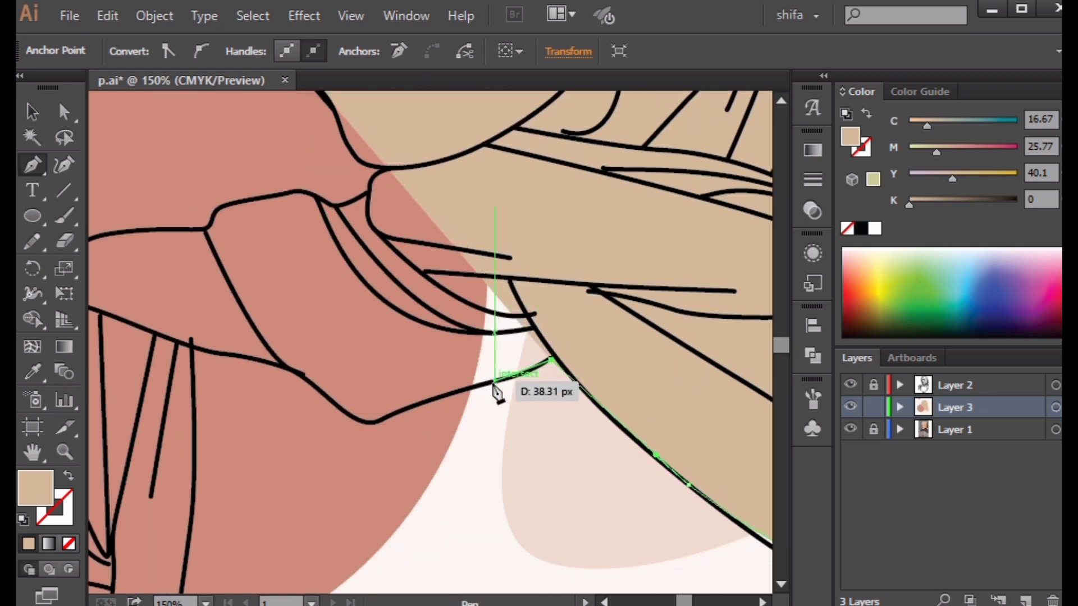
left_click_drag(471, 388, 410, 403)
Continue the scarf path along the front fold's lower edge and across the top of the left sleeve.
scroll(373, 407, "up", 2)
left_click_drag(383, 437, 343, 443)
left_click_drag(315, 400, 421, 435)
left_click_drag(327, 373, 315, 367)
scroll(616, 371, "down", 2)
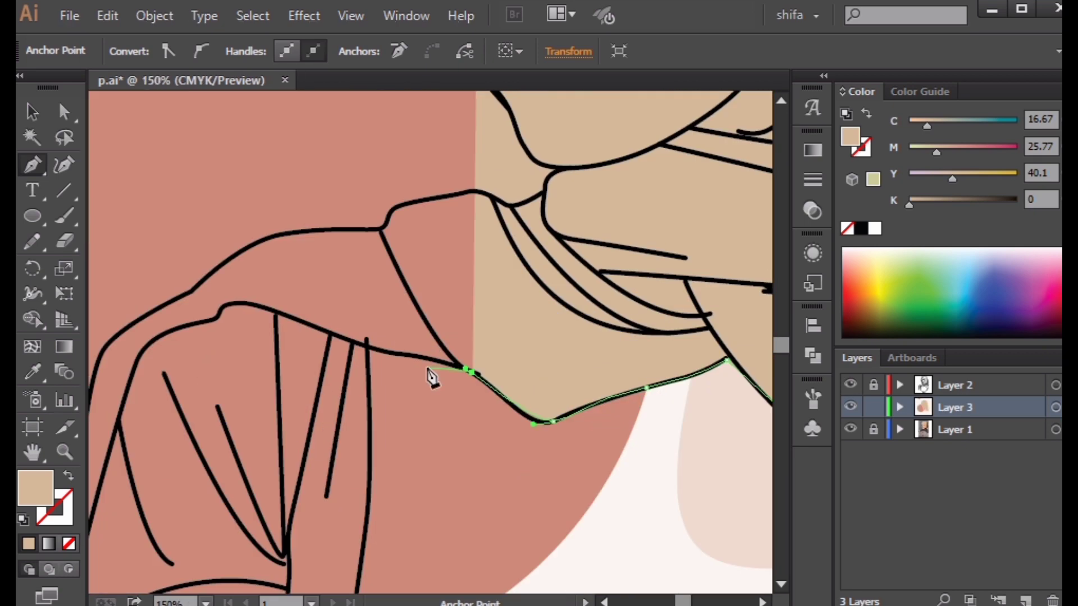
left_click_drag(260, 303, 230, 305)
scroll(255, 310, "down", 2)
Trace the scarf's inner edge down the left sleeve to its end and turn back up the outer edge.
scroll(312, 316, "up", 4)
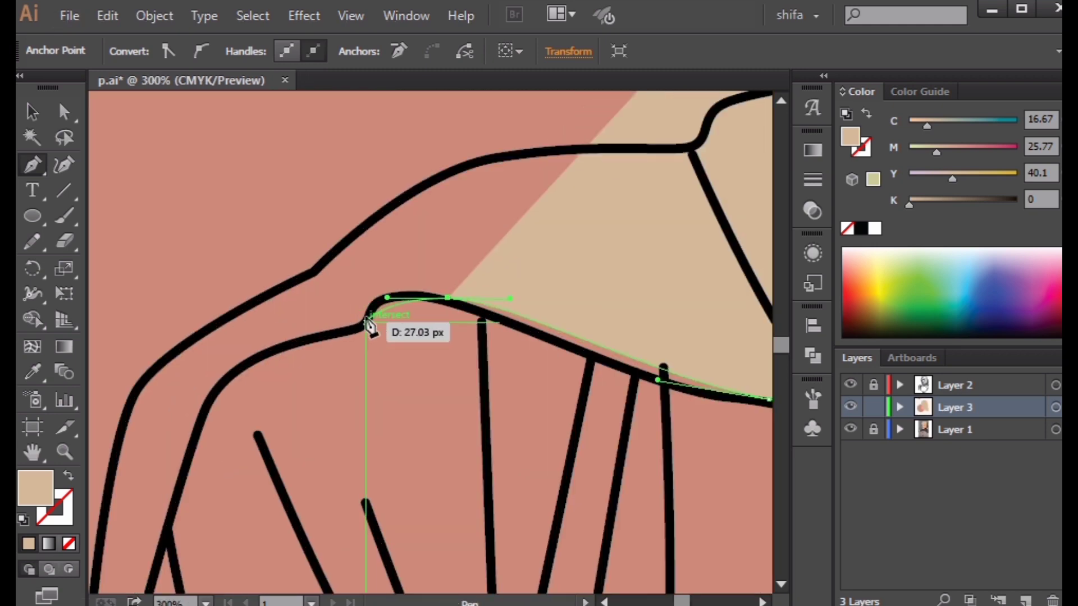
left_click(369, 318)
left_click_drag(335, 339, 297, 348)
left_click_drag(370, 321, 580, 184)
left_click_drag(424, 260, 397, 332)
left_click(331, 550)
left_click_drag(303, 435, 317, 377)
left_click_drag(334, 308, 321, 465)
left_click_drag(343, 400, 246, 512)
Carry the scarf path along the drape's upper edge over the left shoulder, undoing one misplaced anchor.
left_click(421, 388)
left_click_drag(421, 403, 337, 475)
left_click_drag(454, 388, 492, 373)
key("ctrl+z")
left_click_drag(268, 384, 322, 379)
scroll(473, 364, "down", 4)
left_click_drag(447, 375, 493, 380)
scroll(367, 359, "up", 2)
Continue the scarf path along the drape's upper edge and its neck folds to the point under the chin.
scroll(355, 414, "up", 3)
left_click(356, 407)
left_click_drag(541, 366, 316, 359)
left_click_drag(364, 366, 455, 397)
left_click(515, 359)
left_click_drag(538, 320, 539, 296)
left_click_drag(449, 269, 561, 360)
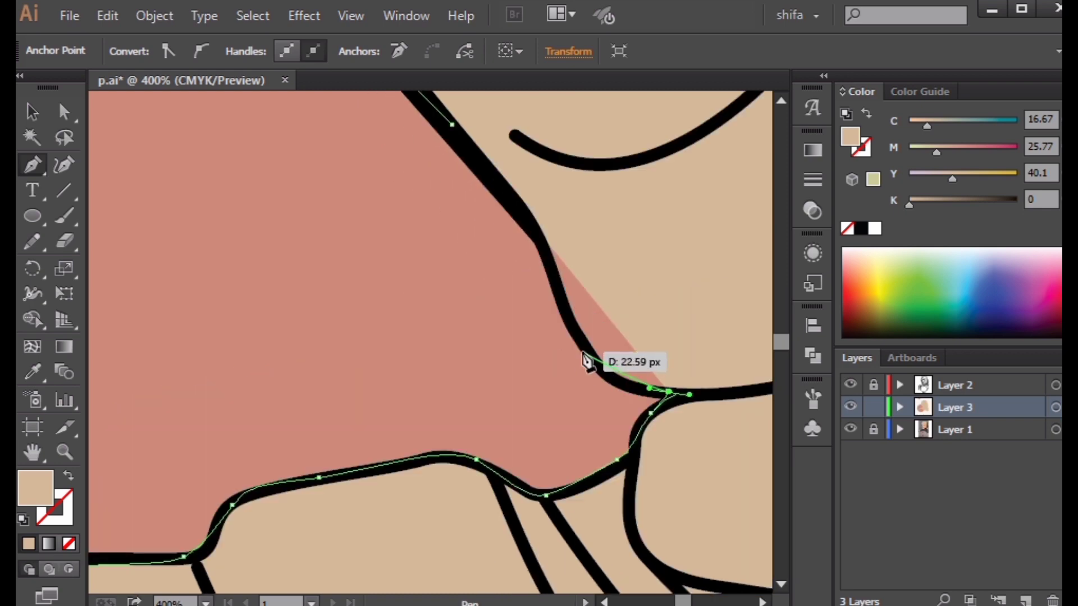
Trace the scarf path around the chin and along the jawline, undoing the misplaced anchor.
scroll(629, 379, "down", 4)
left_click_drag(638, 385, 385, 385)
scroll(491, 377, "up", 3)
left_click(371, 340)
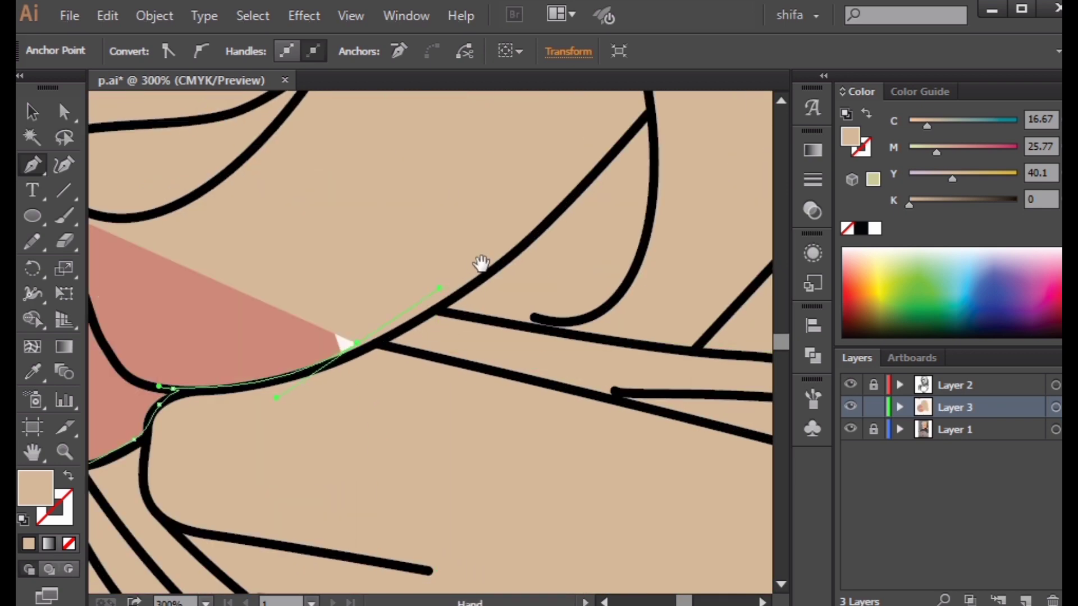
left_click_drag(373, 339, 320, 450)
left_click_drag(437, 353, 288, 459)
left_click(421, 323)
left_click_drag(421, 323, 572, 254)
scroll(409, 333, "down", 4)
scroll(378, 382, "up", 4)
key("ctrl+z")
Carry the scarf path up the rest of the jaw to where it meets the right face edge.
scroll(365, 391, "up", 1)
left_click_drag(548, 207, 526, 357)
left_click_drag(551, 313, 546, 233)
scroll(537, 197, "up", 1)
key("ctrl+z")
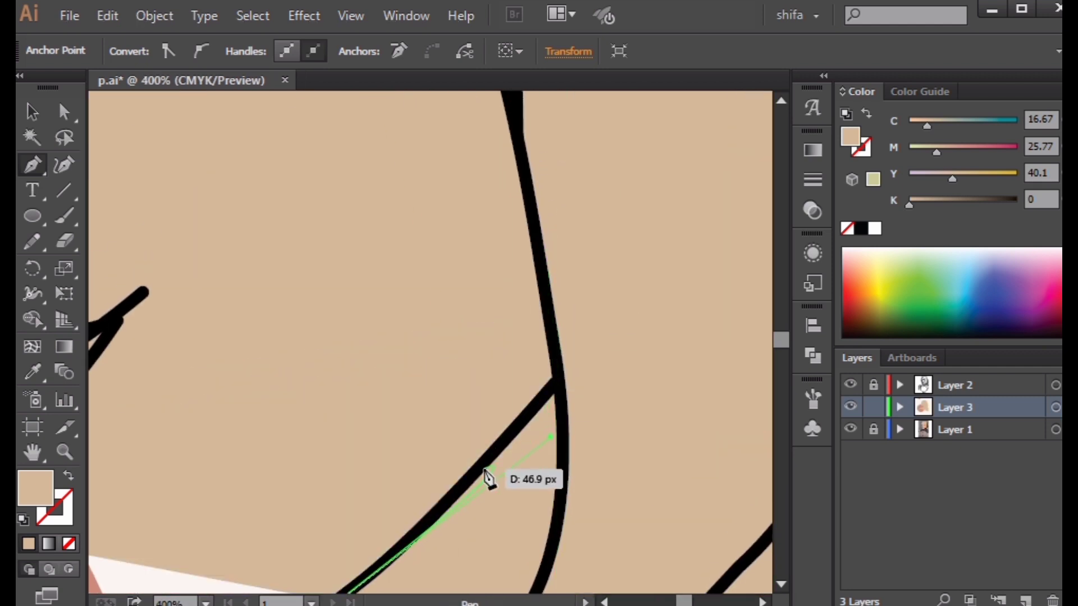
left_click_drag(399, 414, 414, 311)
left_click_drag(556, 298, 569, 245)
Start the scarf path up the right face edge, undoing misplaced anchors and placing the curve again.
left_click_drag(575, 190, 578, 327)
left_click_drag(575, 364, 563, 264)
key("ctrl+z")
key("ctrl+z")
scroll(544, 305, "down", 4)
left_click_drag(576, 411, 532, 309)
scroll(543, 304, "down", 2)
scroll(556, 303, "up", 5)
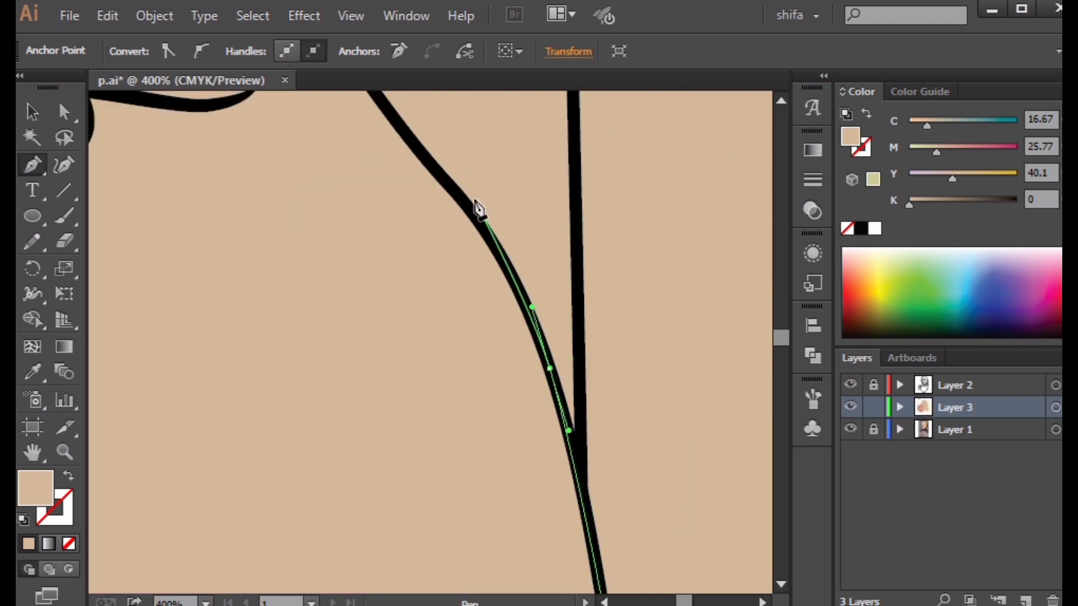
Trace the scarf's inner edge up the right side of the face to the forehead.
left_click_drag(481, 209, 536, 320)
left_click_drag(510, 291, 450, 230)
left_click_drag(424, 187, 573, 473)
left_click_drag(510, 373, 443, 298)
left_click_drag(393, 199, 519, 452)
left_click_drag(474, 385, 423, 311)
left_click_drag(337, 214, 565, 458)
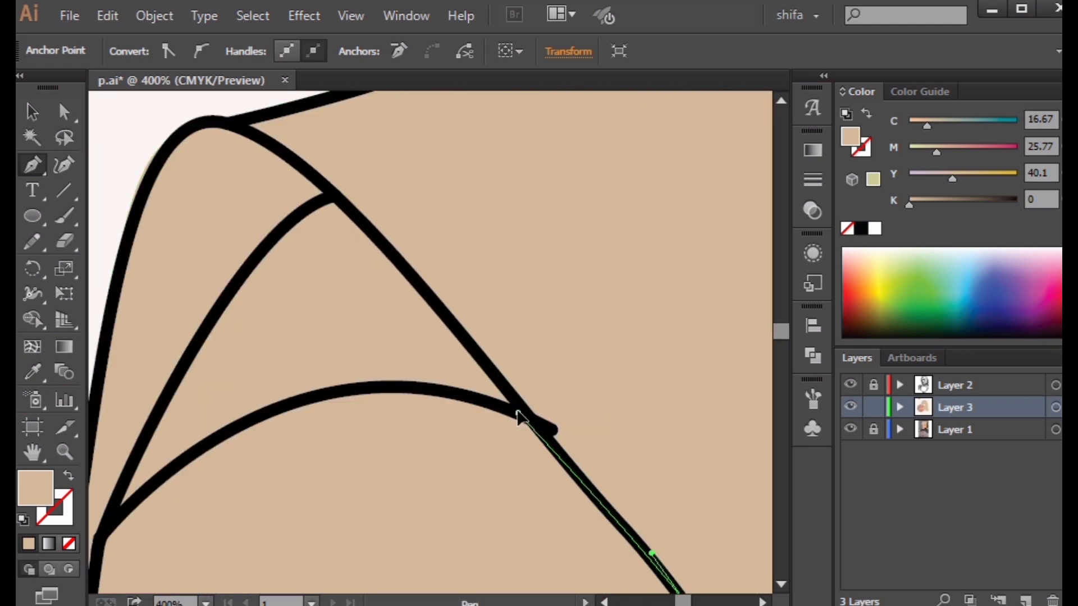
Continue the scarf path over the peak above the forehead and down the inner edge at the left temple.
left_click_drag(513, 416, 465, 358)
left_click_drag(359, 224, 369, 320)
left_click_drag(264, 449, 345, 303)
left_click_drag(289, 443, 365, 236)
left_click_drag(308, 410, 404, 198)
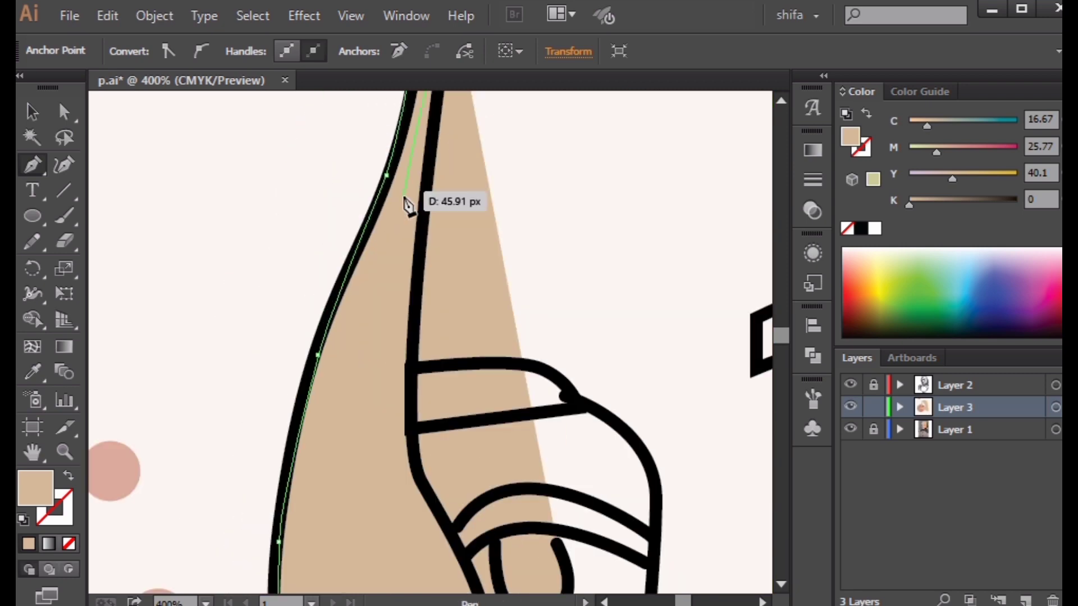
Trace the scarf's inner edge down the left side of the face, close the path at the chin and deselect it.
left_click_drag(415, 258, 418, 286)
left_click_drag(410, 377, 412, 424)
left_click_drag(448, 536, 481, 224)
left_click_drag(521, 283, 521, 289)
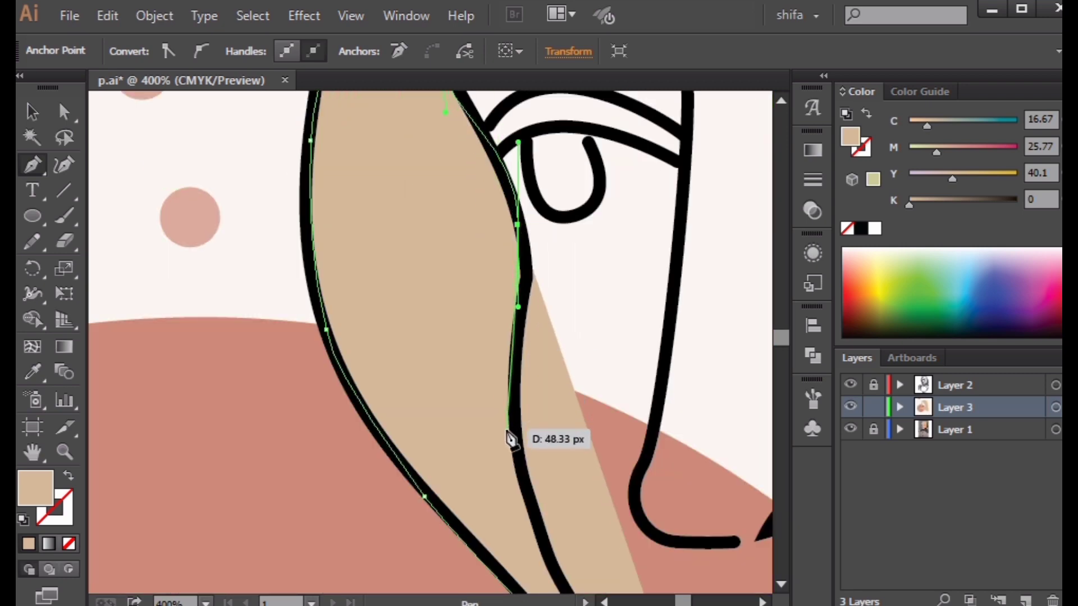
left_click_drag(509, 438, 519, 481)
left_click_drag(523, 494, 447, 189)
left_click_drag(503, 306, 555, 368)
left_click(637, 494)
scroll(620, 492, "down", 4)
scroll(563, 438, "down", 4)
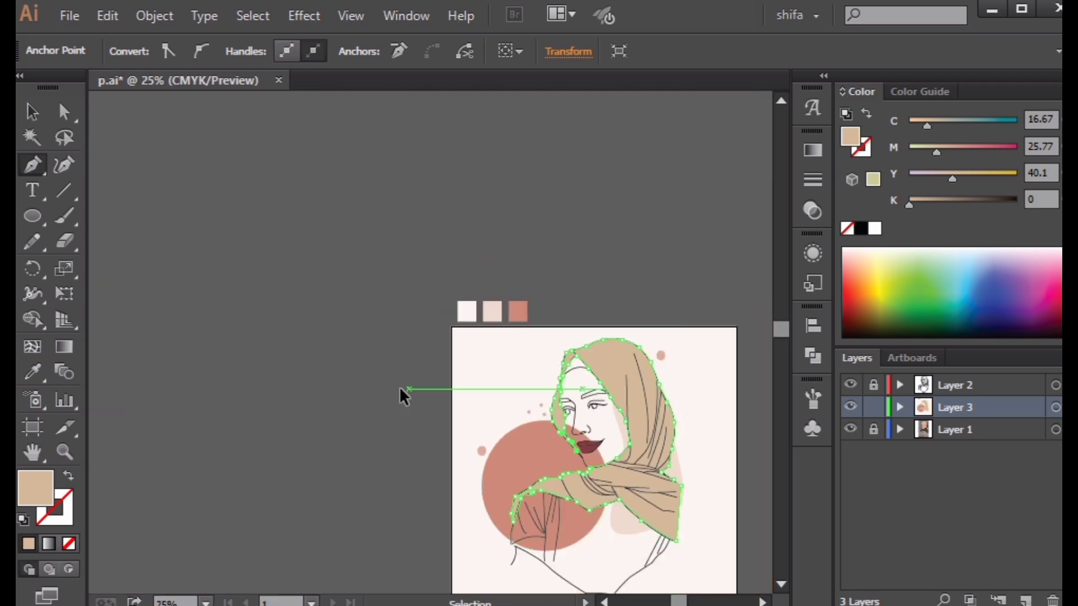
left_click(404, 395, "ctrl")
Darken the scarf's beige fill by raising its black value to K 11.
scroll(728, 418, "up", 1)
left_click_drag(633, 433, 574, 323)
left_click(514, 238)
mouse_move(909, 203)
left_mouse_down()
mouse_move(950, 204)
mouse_move(925, 204)
left_mouse_up()
left_click(719, 313)
scroll(721, 318, "down", 1)
key("ctrl+z")
scroll(525, 292, "up", 2)
left_click(729, 212)
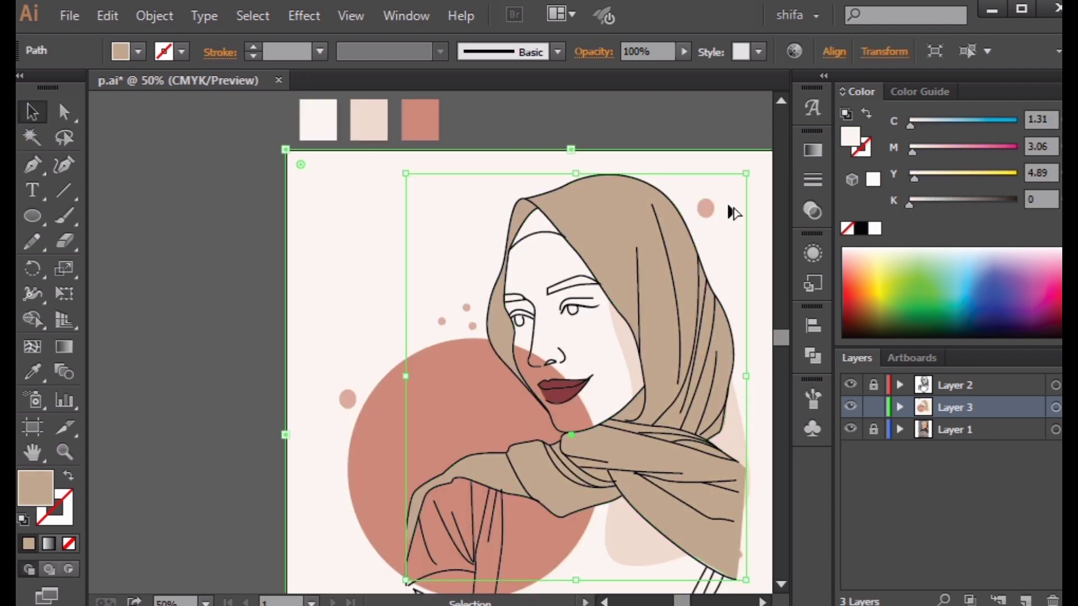
Try to trace the right eyebrow as a closed shape and fill it with dark grey at K 93.
scroll(764, 208, "down", 1)
left_click_drag(764, 209, 575, 163)
scroll(518, 239, "up", 1)
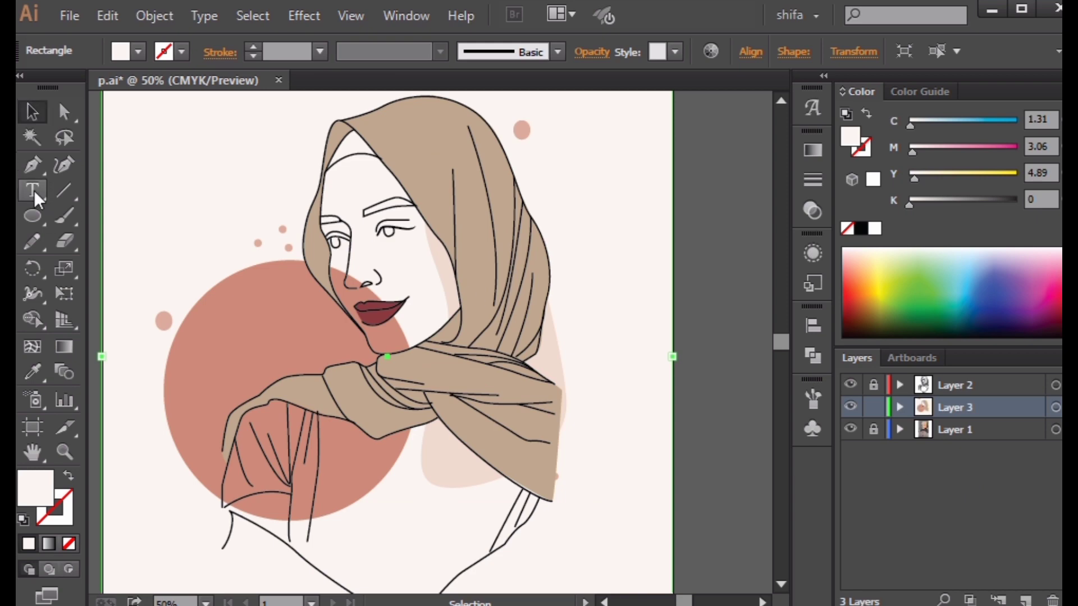
scroll(382, 212, "up", 5)
left_click(33, 164)
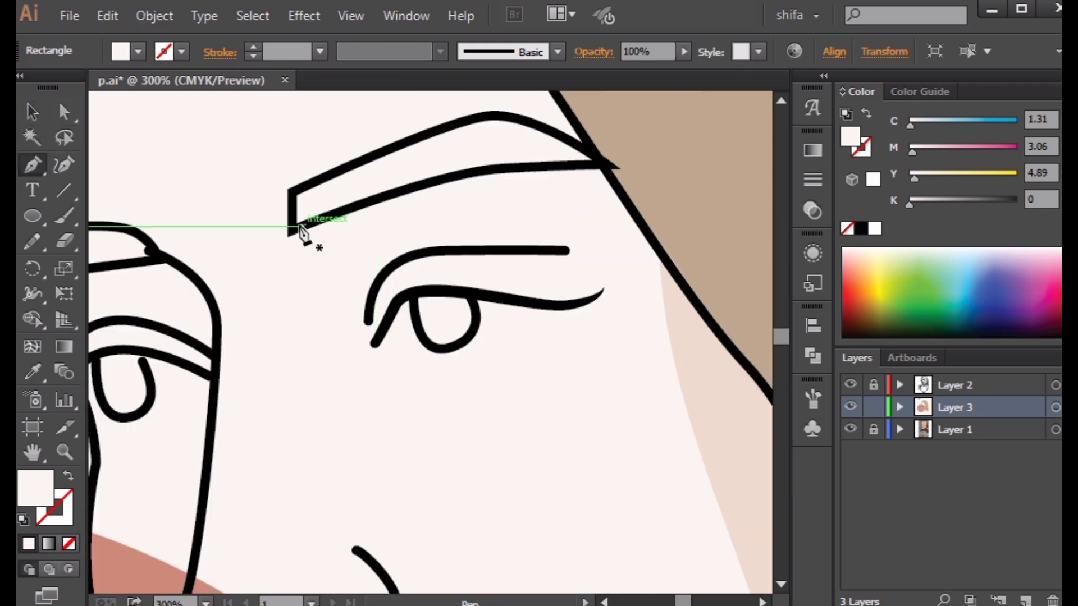
left_click(489, 170)
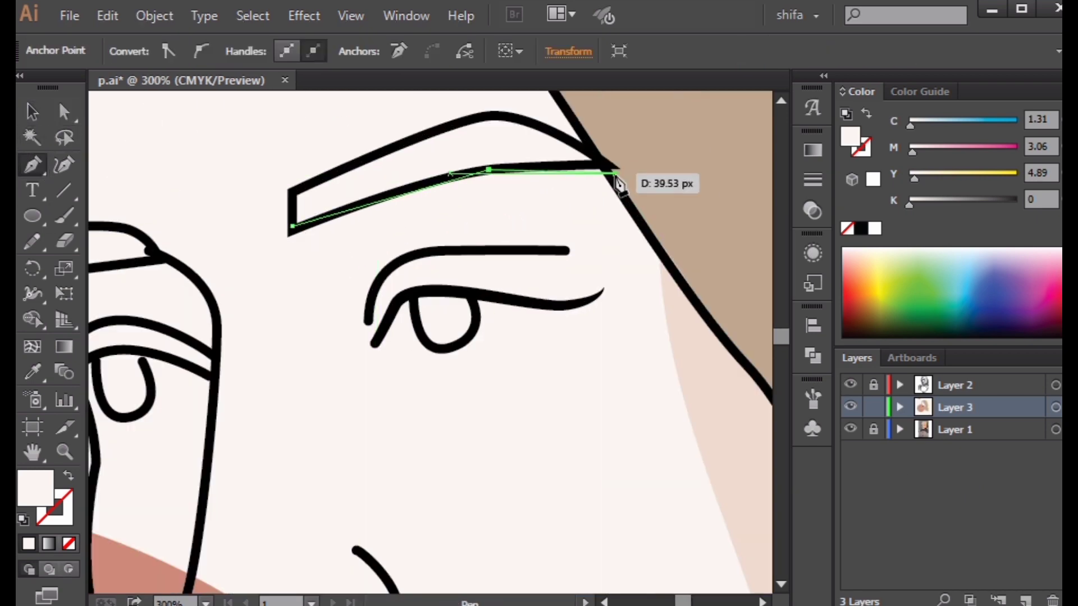
left_click(292, 226)
scroll(674, 204, "down", 5)
scroll(686, 270, "up", 4)
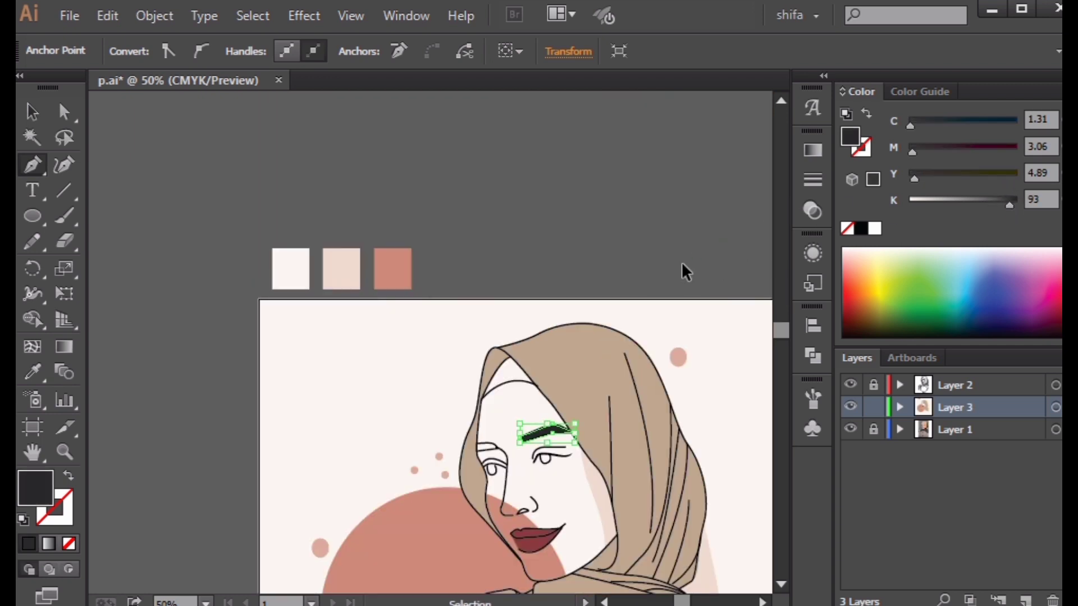
left_click(685, 270, "ctrl")
scroll(702, 276, "down", 2)
left_click_drag(707, 313, 654, 292)
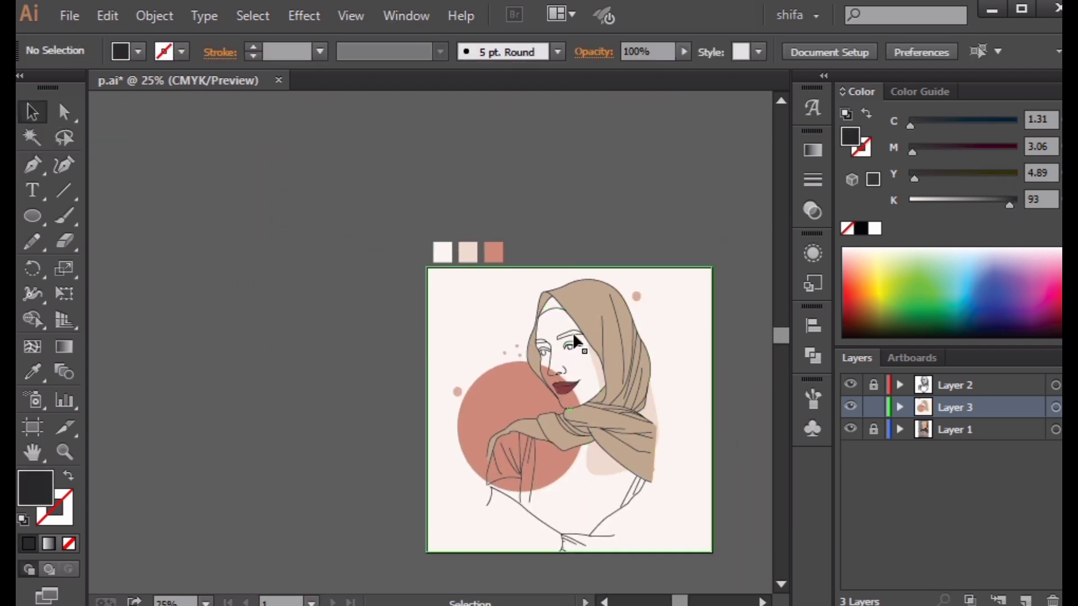
Unlock Layer 2 and try to give both iris outlines a dark fill, including a colour sampled from the photo.
scroll(581, 345, "up", 3)
scroll(600, 389, "up", 2)
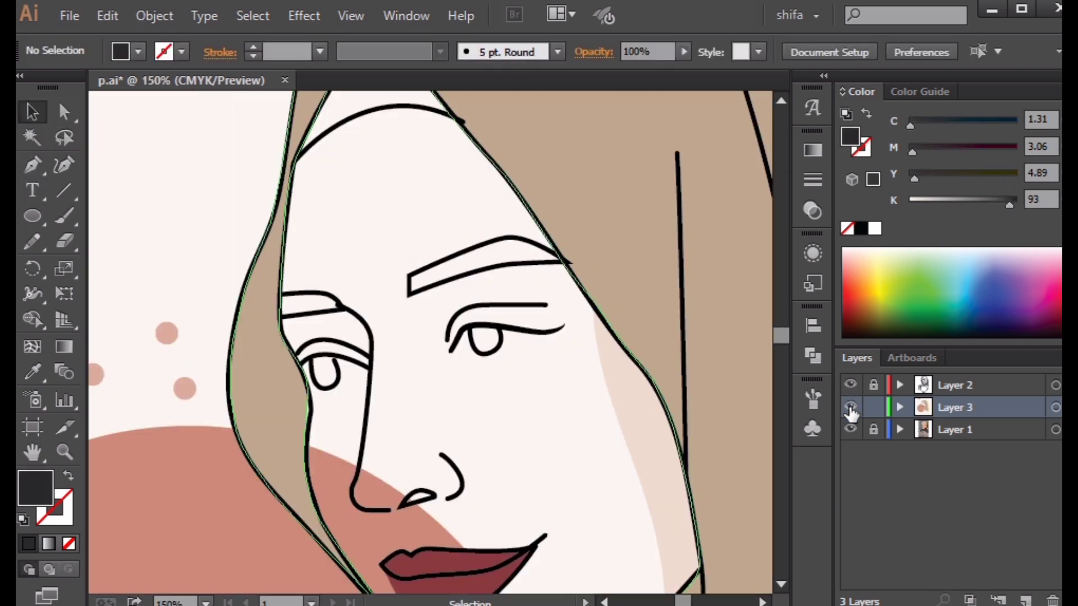
left_click(851, 384)
left_click(850, 385)
left_click(501, 351)
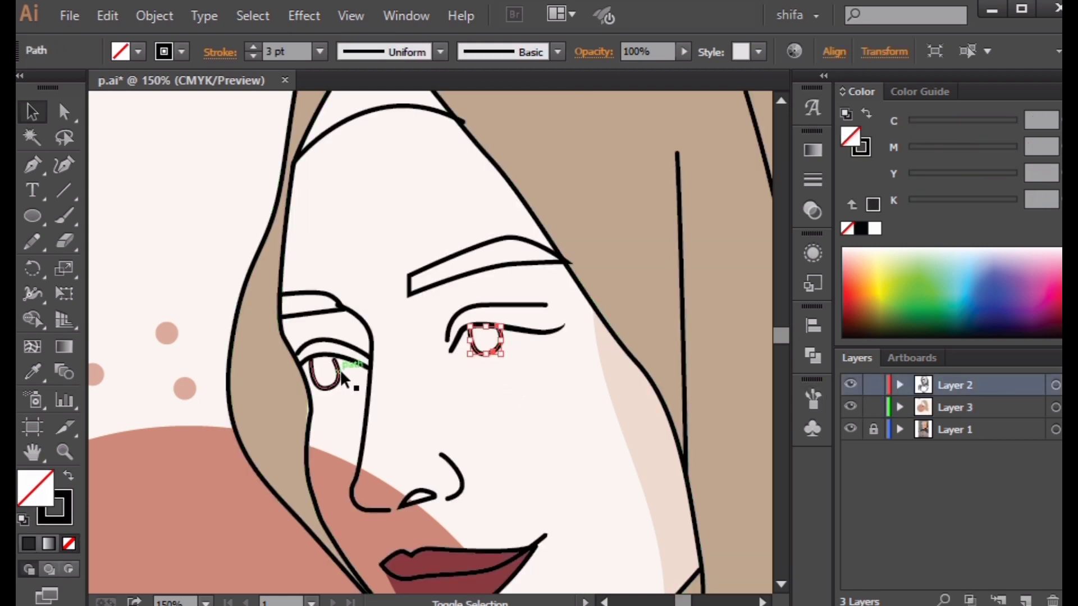
scroll(325, 440, "down", 3)
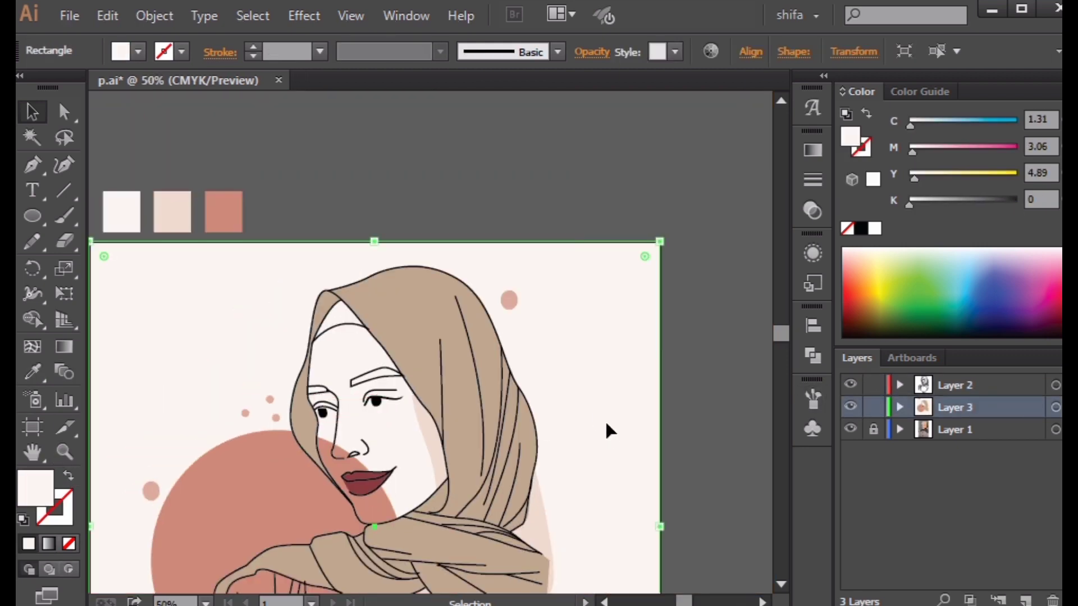
left_click_drag(275, 412, 192, 395)
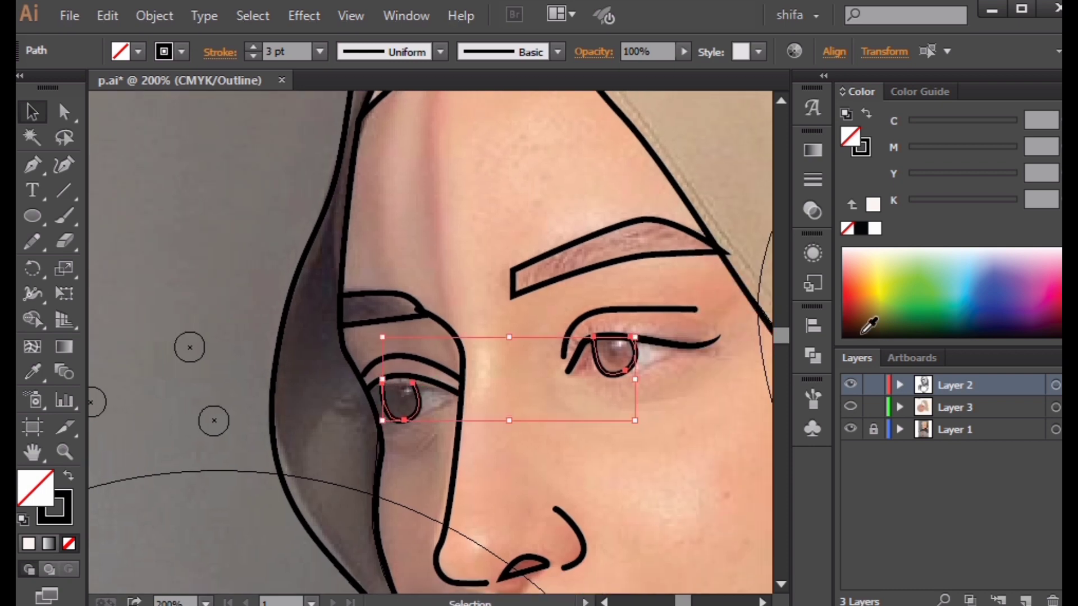
left_click(32, 374)
left_click(658, 368)
Return Layer 3 from outline to preview display and save the document.
left_click(850, 407, "ctrl")
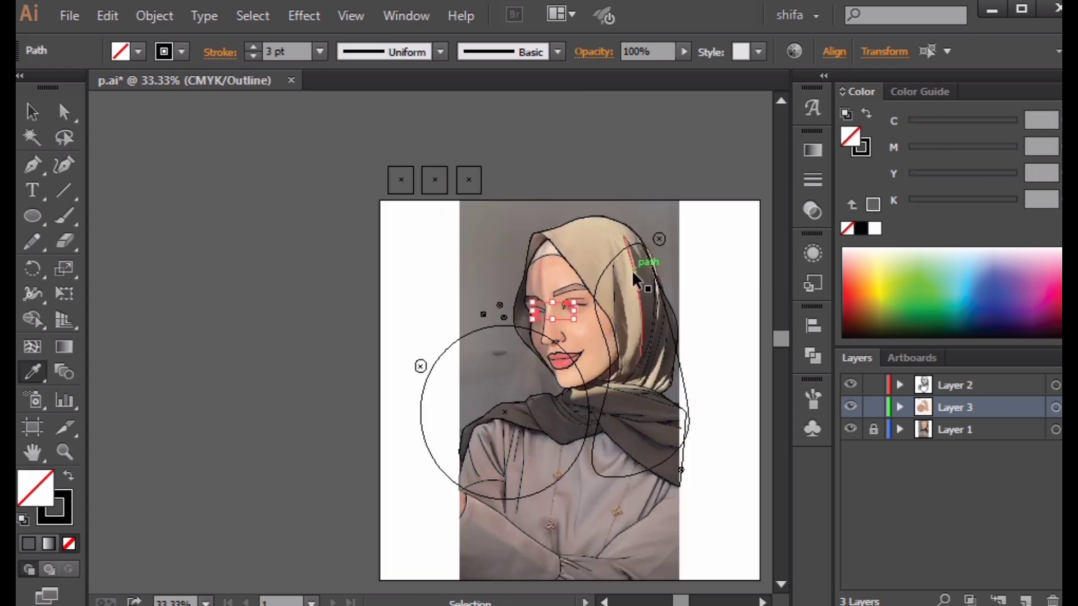
left_click(850, 407, "ctrl")
left_click(850, 407, "ctrl")
left_click(850, 407, "ctrl")
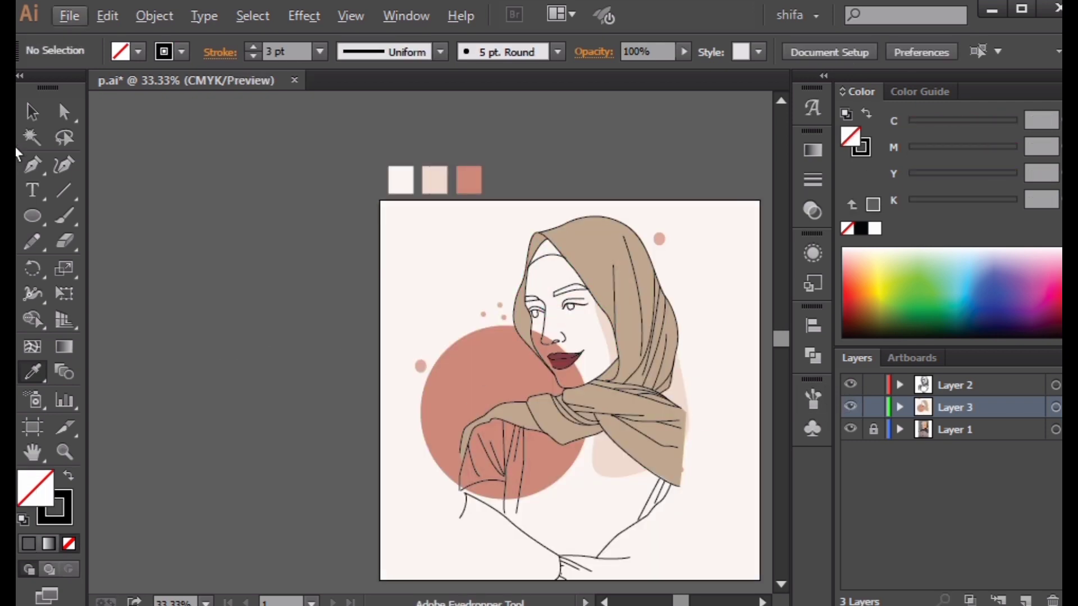
key("v")
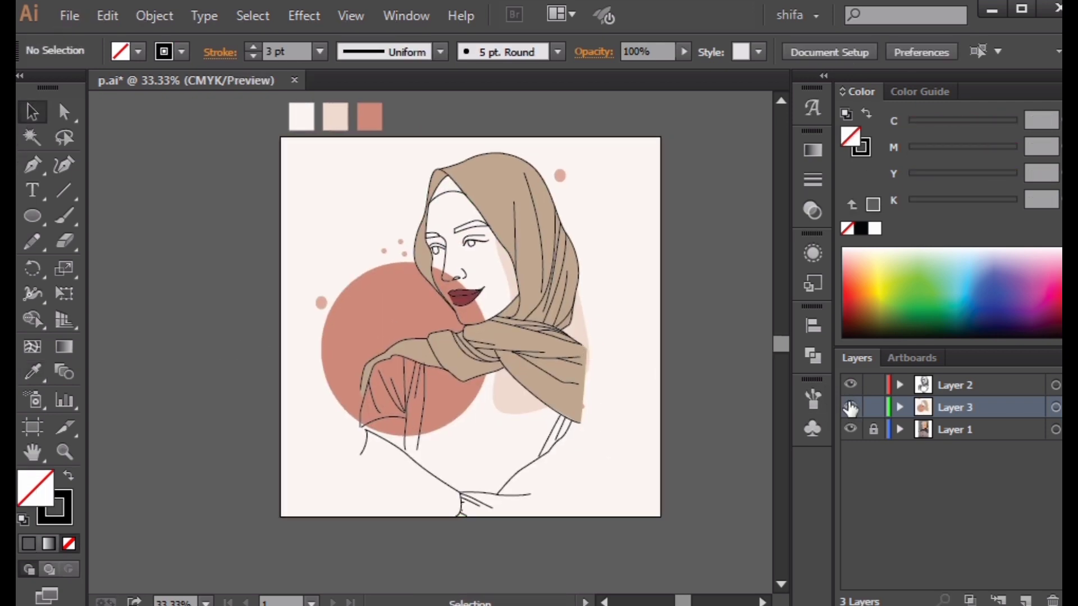
key("ctrl+s")
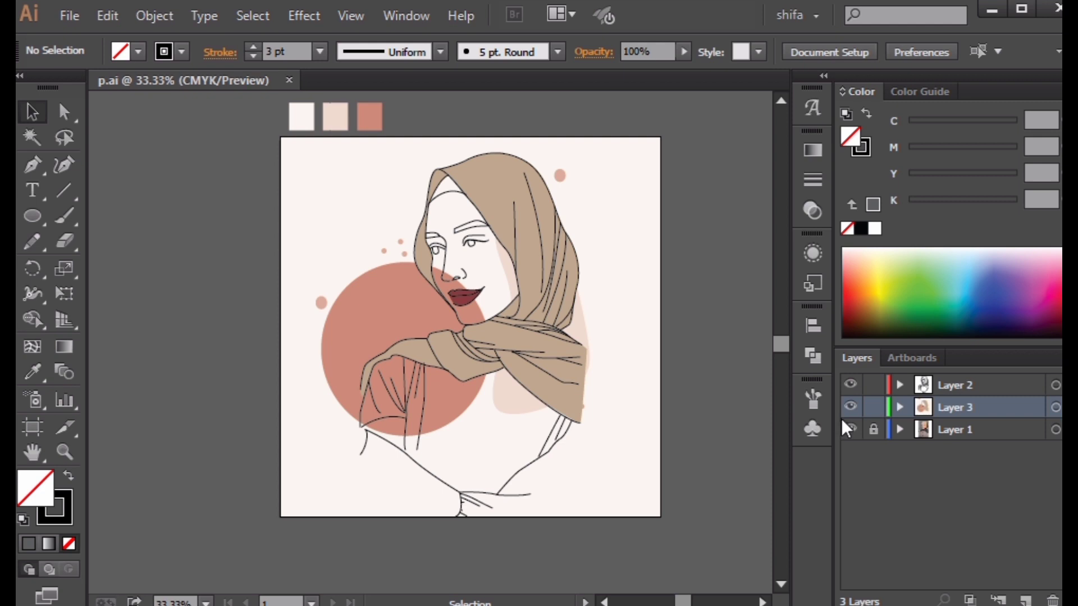
Bring the pale pink background blob in front of the scarf.
right_click(581, 328)
left_click(636, 441)
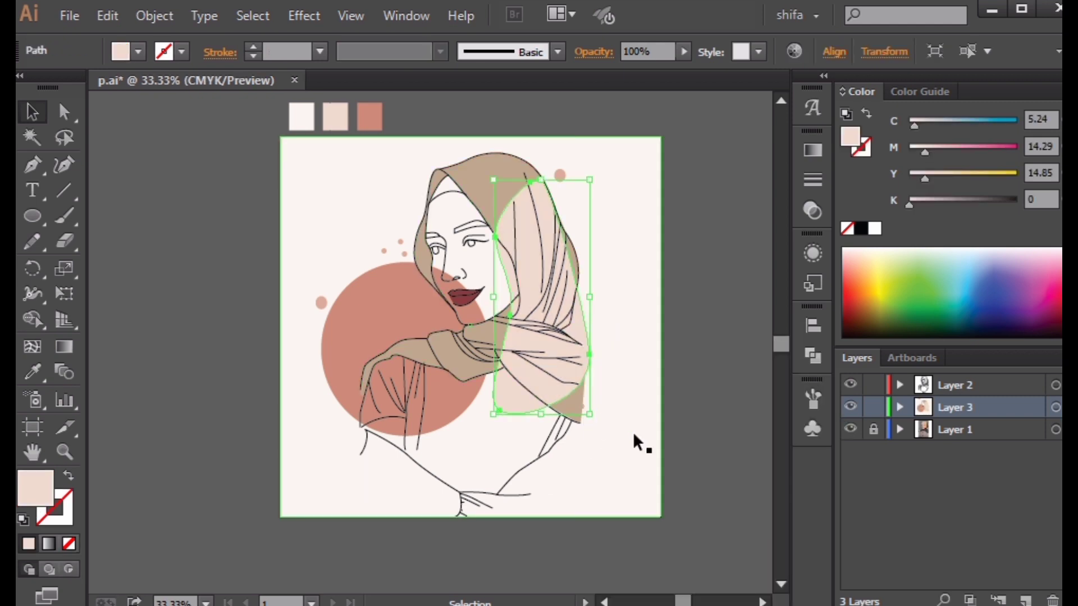
left_click(637, 442)
left_click(568, 384)
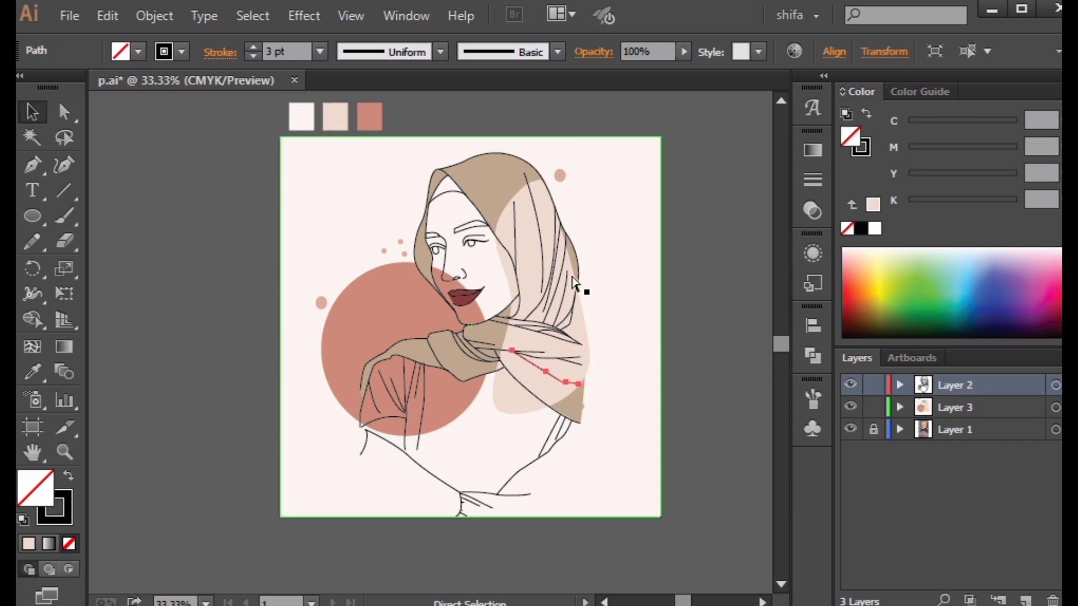
Reposition the pale pink blob over the right side of the scarf and set its opacity to 74%.
left_click(516, 225)
left_click(581, 325)
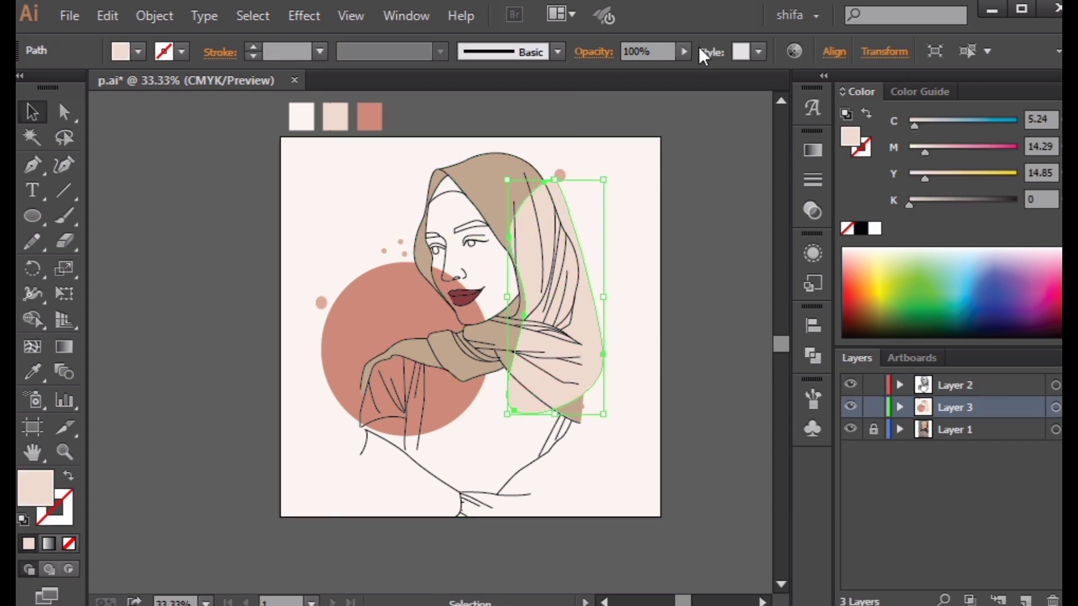
left_click_drag(648, 69, 641, 70)
left_click(637, 438)
left_click_drag(593, 367, 580, 365)
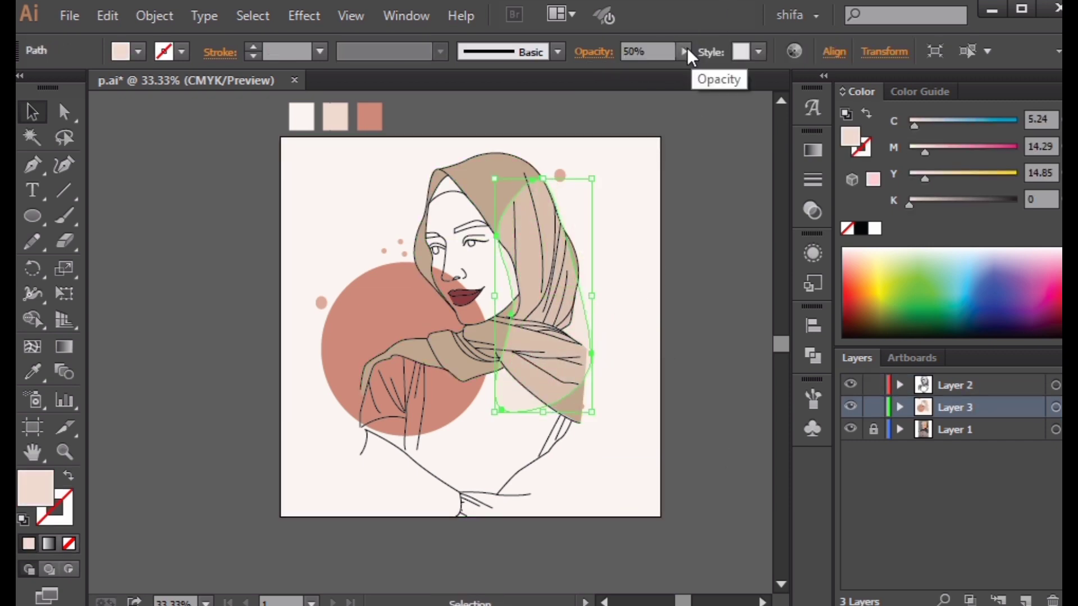
left_click(684, 51)
left_click_drag(641, 70, 663, 70)
left_click(668, 325)
left_click(426, 292)
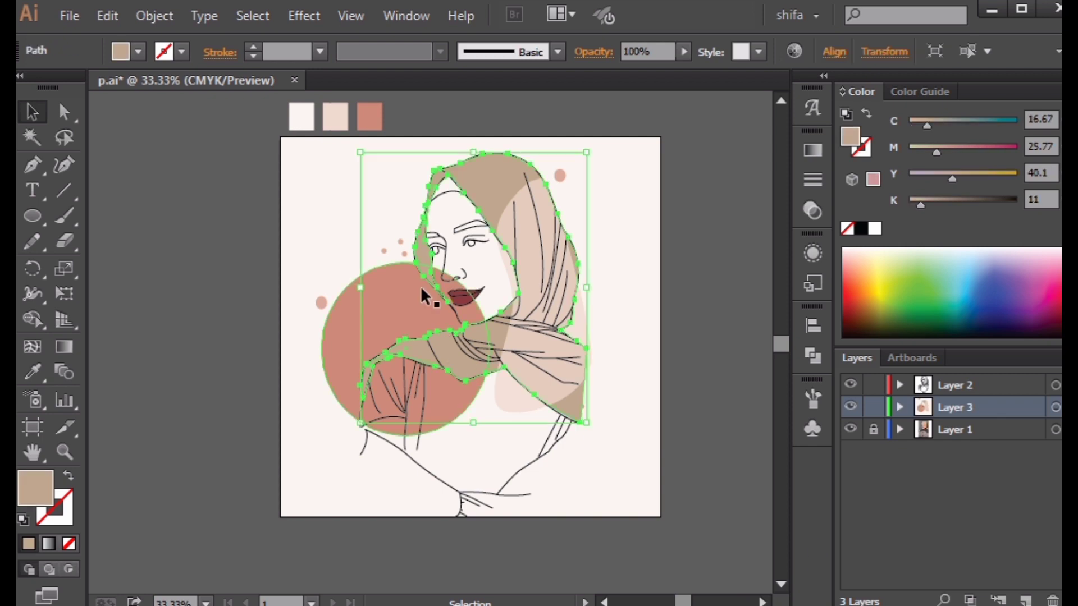
left_click(409, 268)
left_click(676, 450)
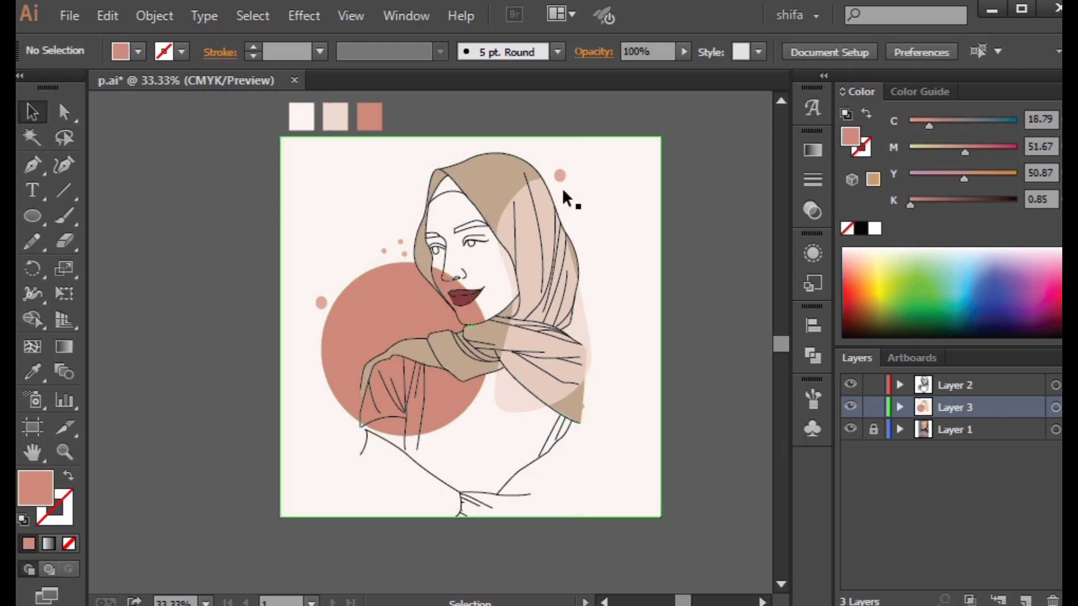
Duplicate two of the small dots above the large circle beside the larger dot at the scarf's upper right.
scroll(563, 191, "up", 1)
left_click_drag(327, 287, 571, 190)
left_click_drag(318, 267, 530, 155)
left_click(674, 264)
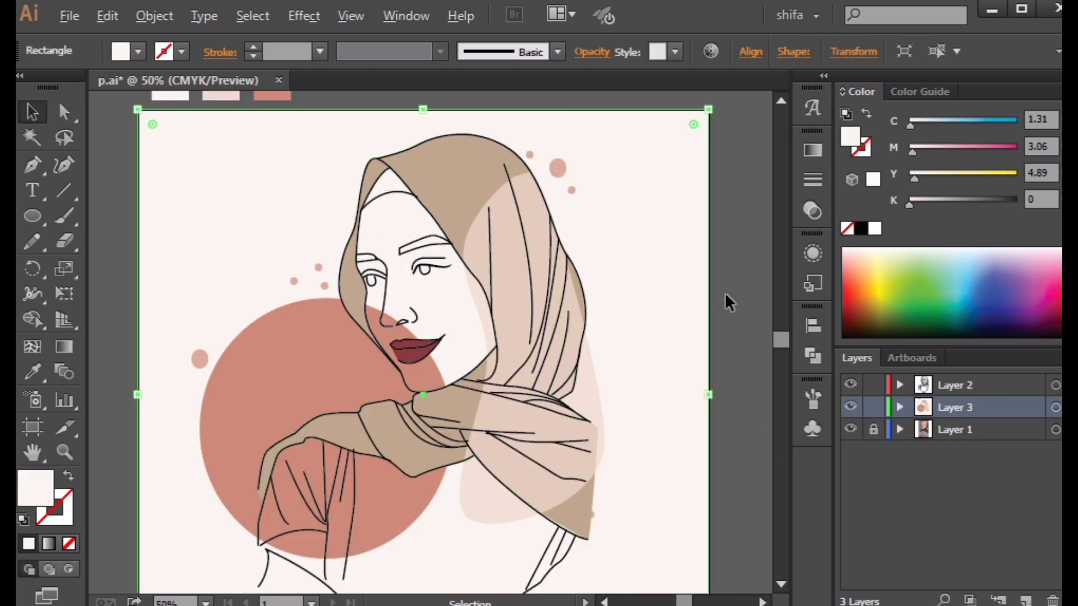
Place a copy of a small dot just below the scarf's lower right corner.
scroll(726, 301, "down", 2)
left_click_drag(631, 425, 589, 356)
scroll(590, 356, "up", 1)
scroll(589, 354, "up", 1)
left_click_drag(367, 219, 366, 336)
left_click_drag(376, 189, 637, 471)
left_click(752, 470)
Delete the dot peeking out from behind the scarf's lower right edge and clear the selection.
scroll(676, 447, "up", 2)
left_click(617, 423)
key("Delete")
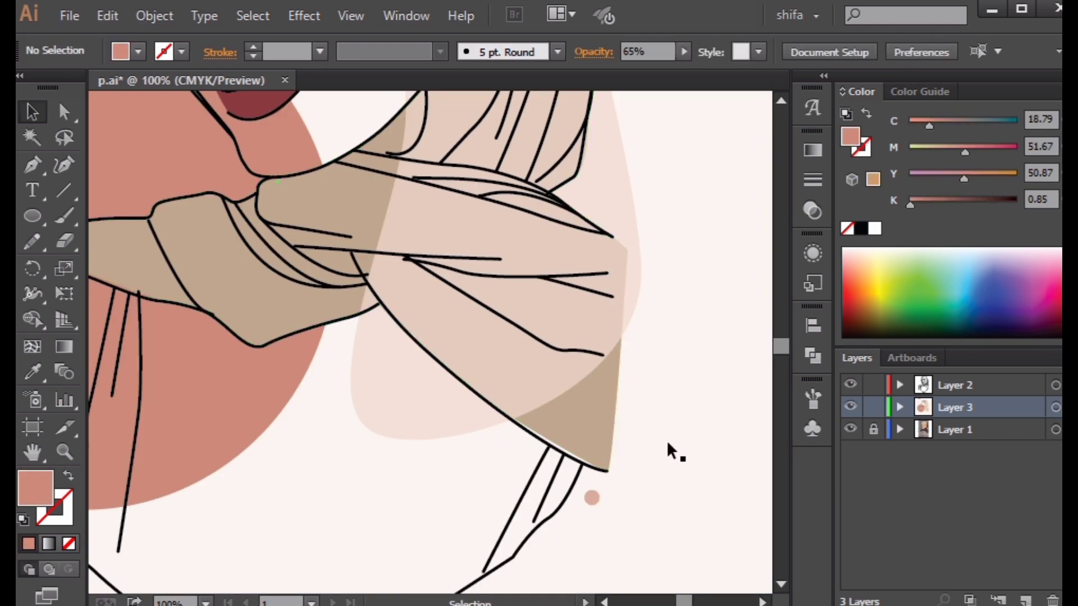
left_click(631, 304)
scroll(566, 261, "down", 3)
scroll(581, 275, "down", 1)
left_click(671, 338)
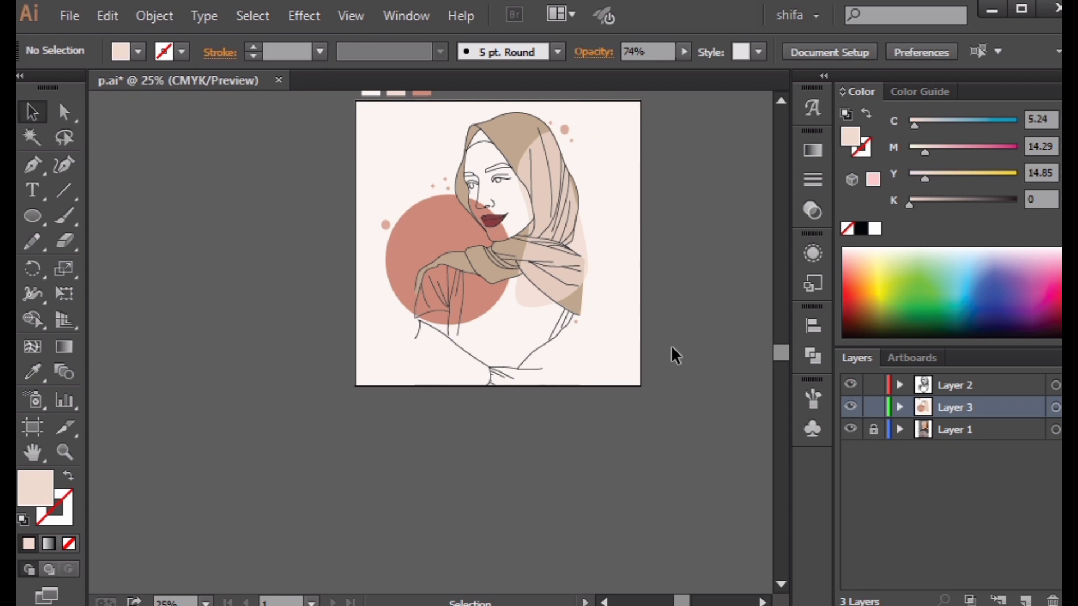
scroll(681, 373, "up", 1)
scroll(449, 329, "up", 1)
left_click(33, 165)
scroll(518, 326, "up", 1)
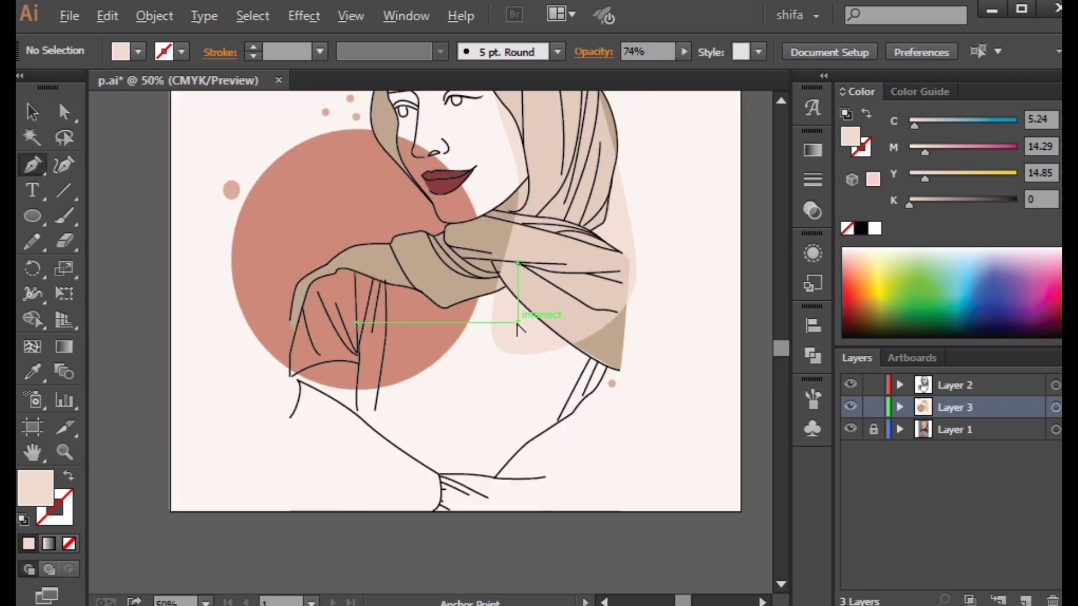
scroll(518, 324, "down", 2)
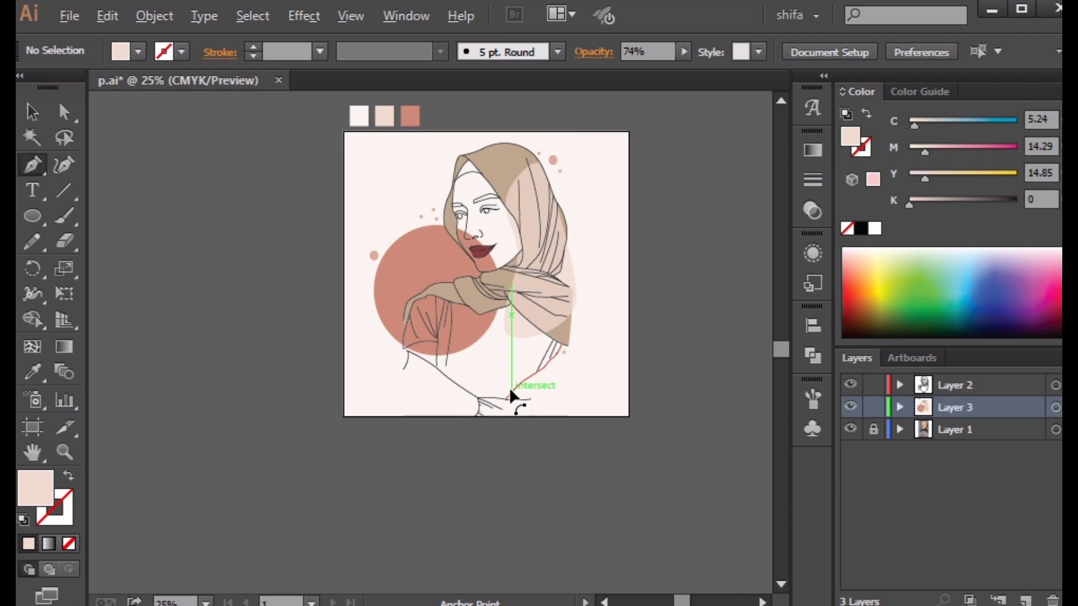
left_click(69, 16)
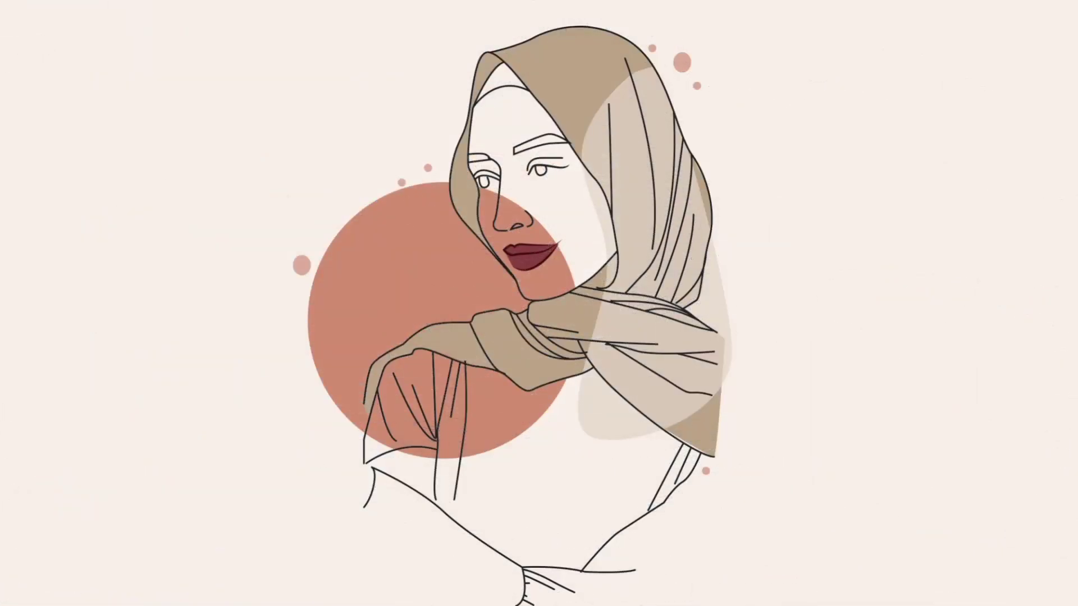